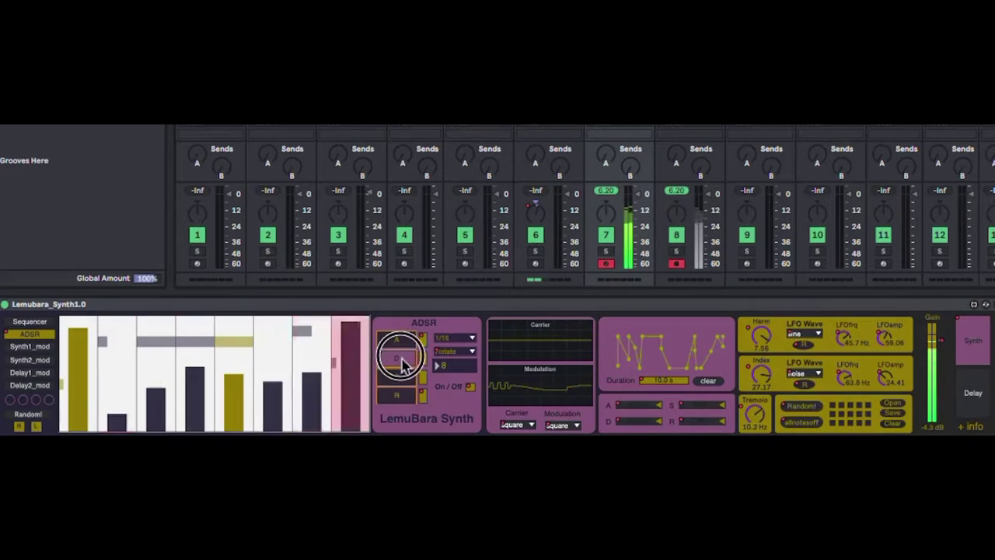
# Randomize the step patterns of Delay2_mod and Synth2_mod in the Lemubara synth's sequencer
pyautogui.click(42, 385)
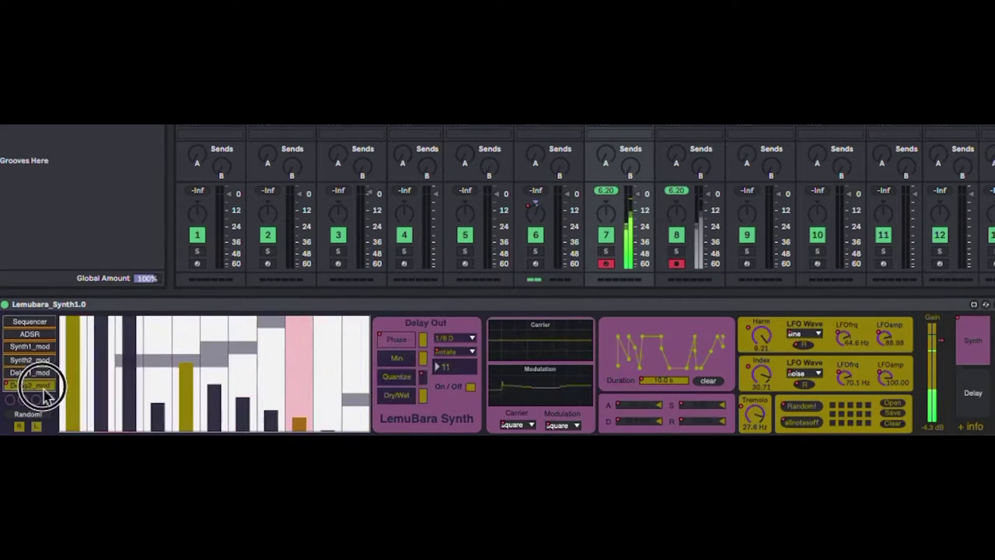
pyautogui.click(40, 414)
pyautogui.click(50, 360)
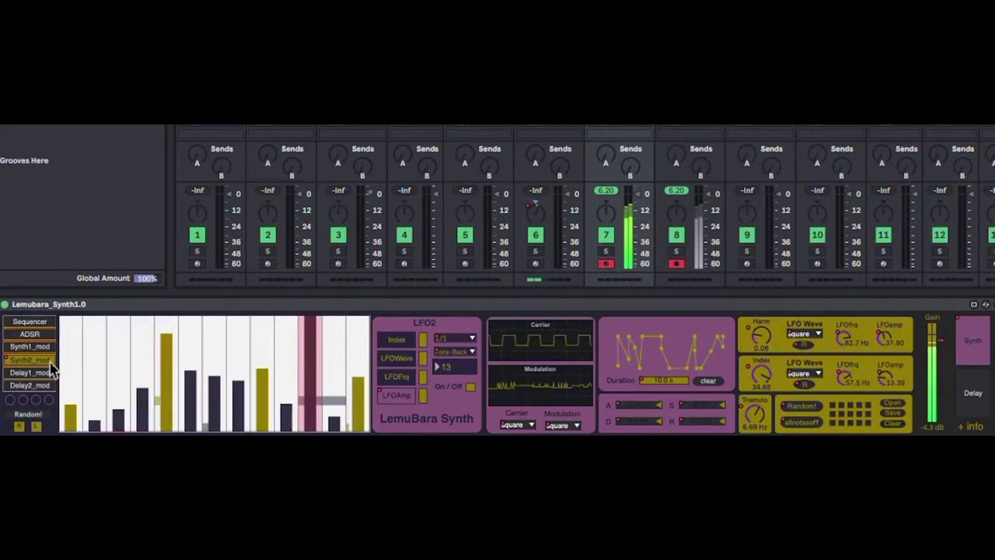
pyautogui.click(26, 416)
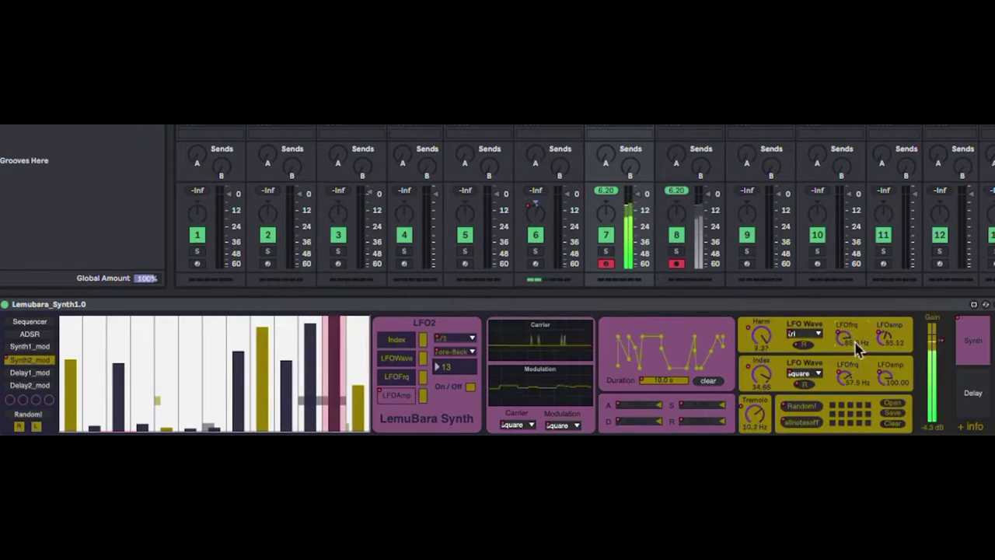
# In the Delay section, set Pans Distr to -1.00 and LFOBars to 0, Delays Distr to -1.00 and Slaved to val1, and Taps to 11
pyautogui.click(974, 395)
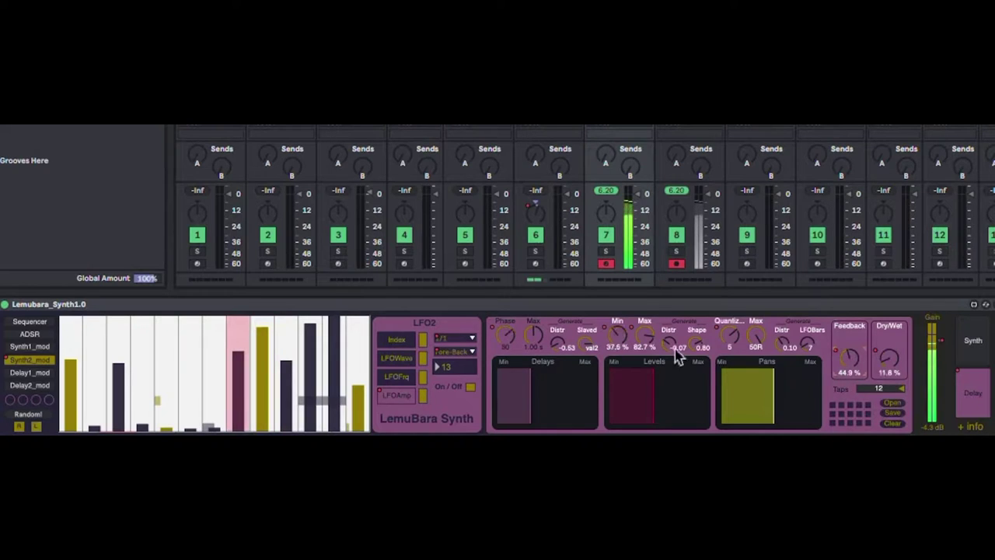
pyautogui.moveTo(807, 343); pyautogui.dragTo(762, 413)
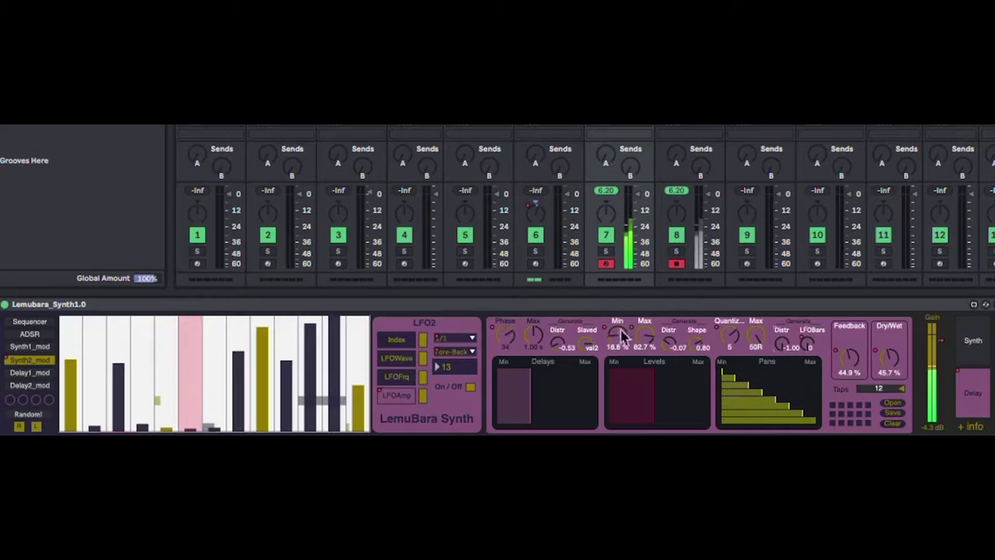
pyautogui.moveTo(589, 349); pyautogui.dragTo(601, 381)
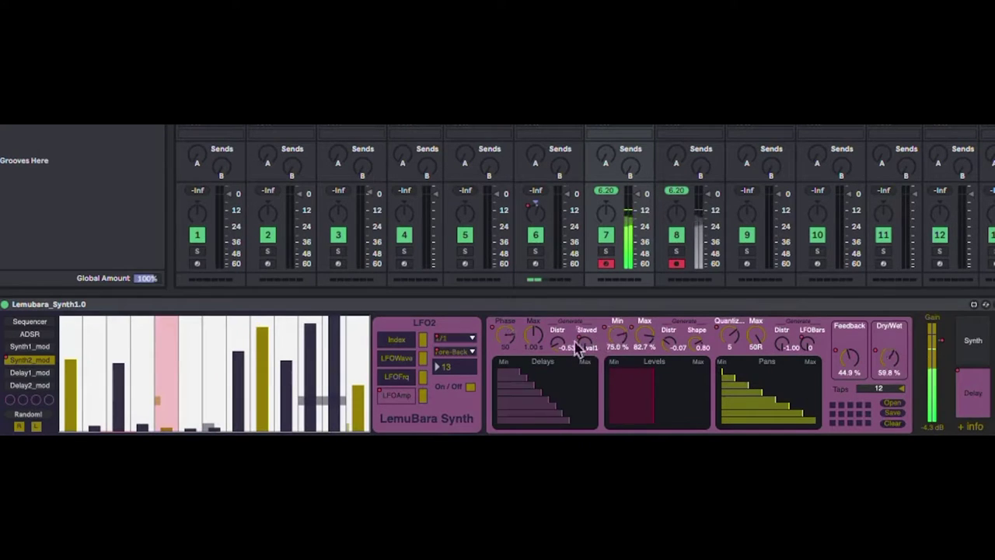
pyautogui.moveTo(551, 351)
pyautogui.mouseDown()
pyautogui.moveTo(555, 373)
pyautogui.moveTo(555, 360)
pyautogui.mouseUp()
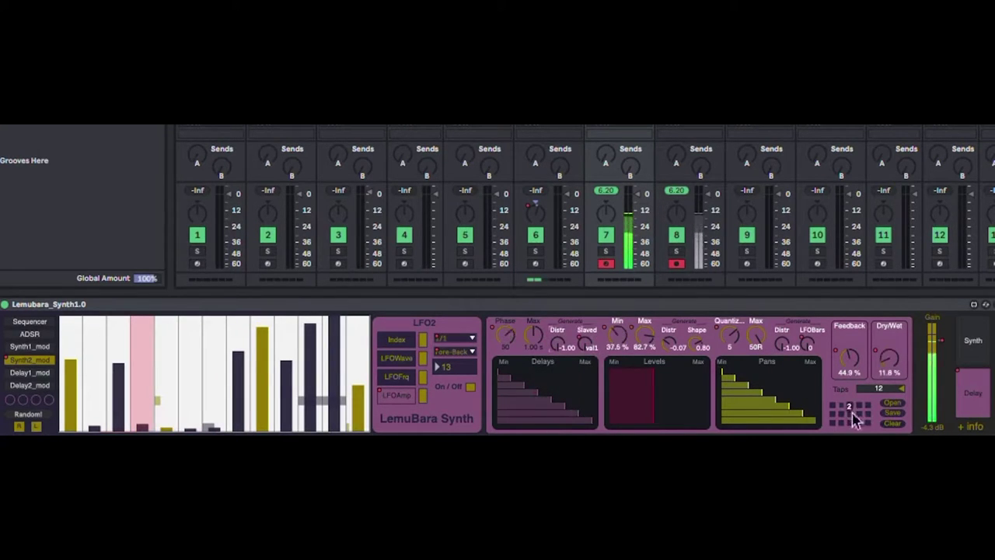
pyautogui.moveTo(871, 401); pyautogui.dragTo(872, 396)
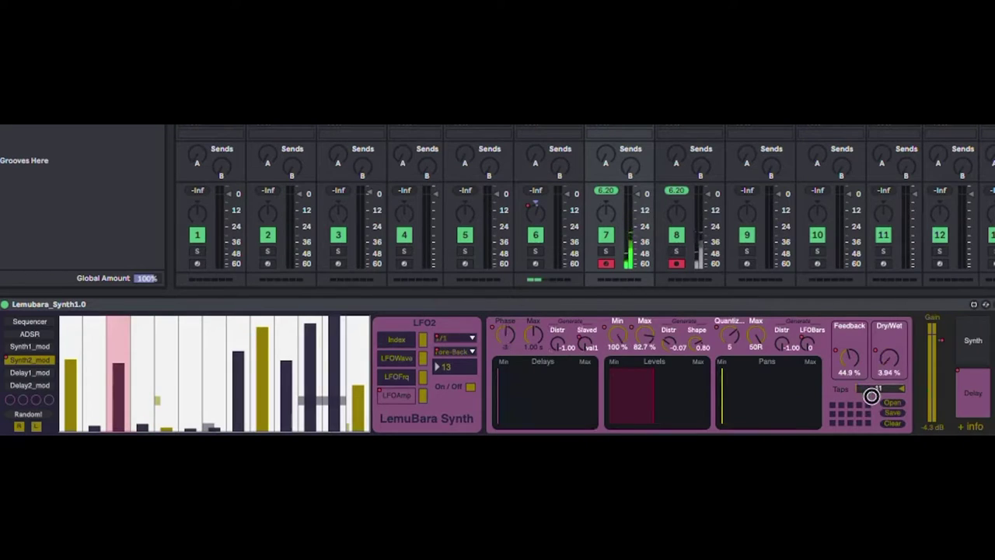
# Reshape the delay Levels with Distr -1.00, Max 100 % and Shape 0.19, and adjust the Dry/Wet mix
pyautogui.moveTo(793, 420); pyautogui.dragTo(637, 403)
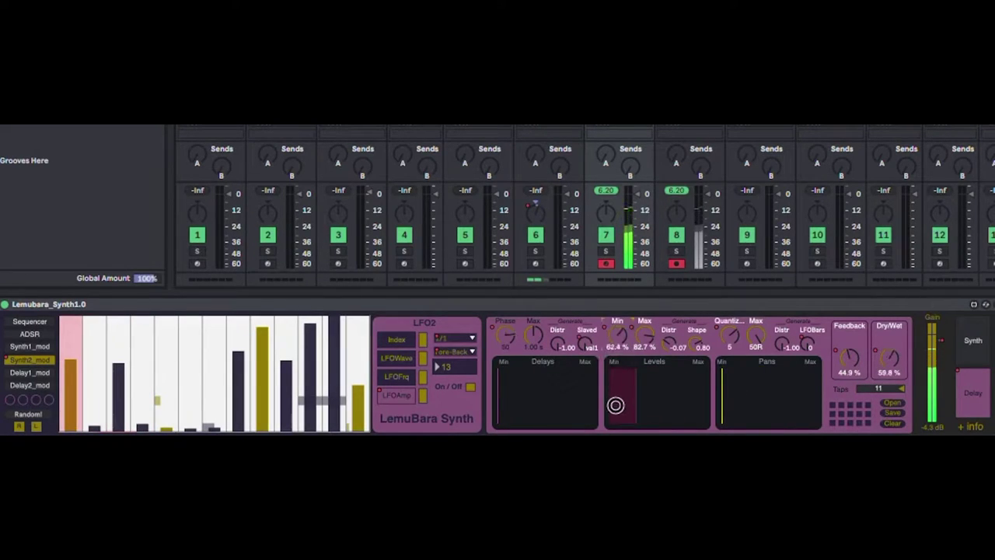
pyautogui.moveTo(677, 350); pyautogui.dragTo(665, 392)
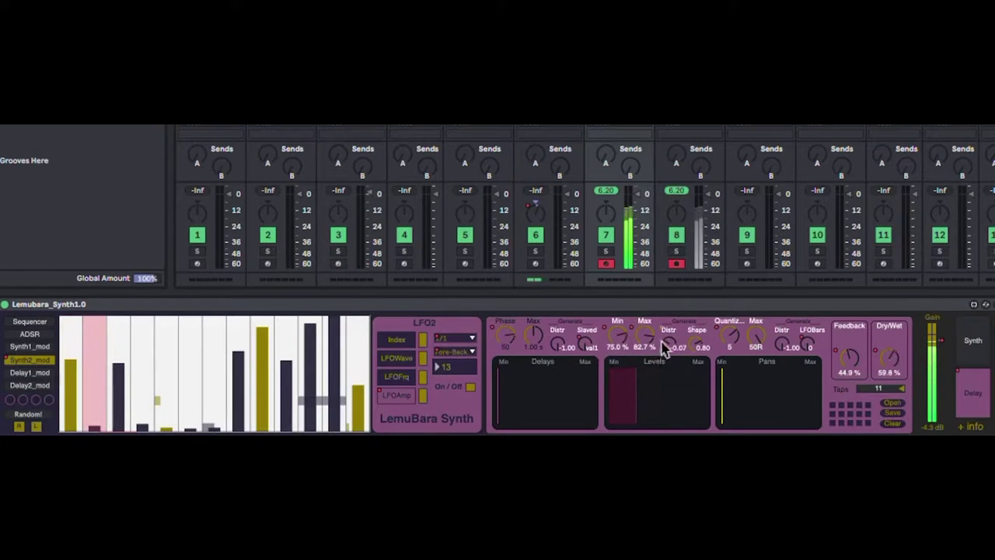
pyautogui.moveTo(665, 348); pyautogui.dragTo(656, 385)
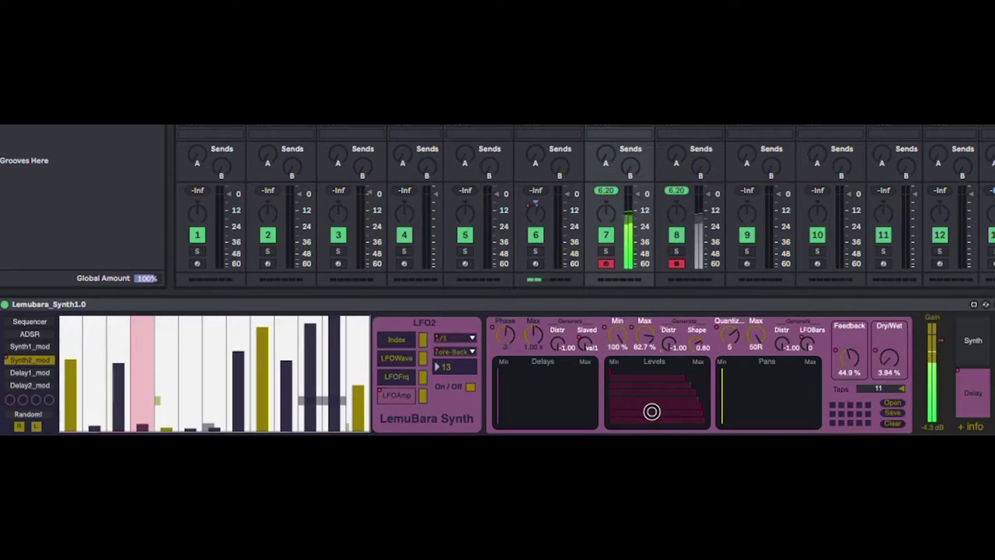
pyautogui.moveTo(651, 413); pyautogui.dragTo(672, 364)
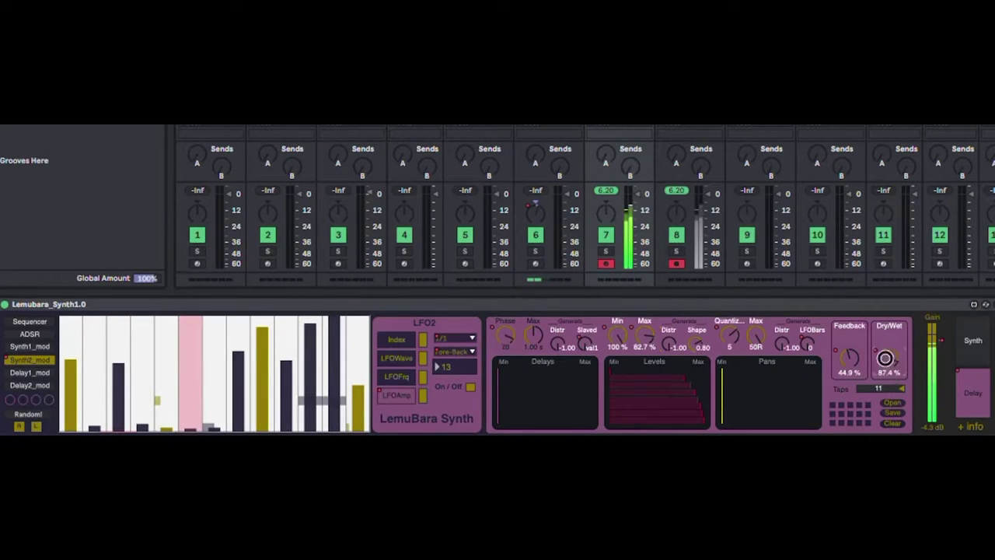
pyautogui.moveTo(891, 367); pyautogui.dragTo(890, 350)
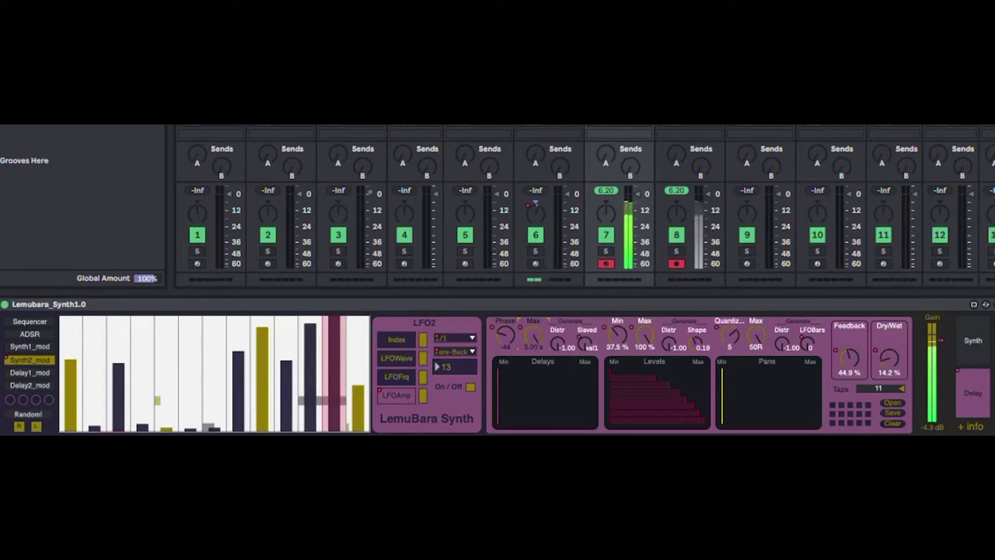
# Set the LFO2 playback mode to Rotate and randomize the Synth1_mod patterns while viewing its Harm and LFOFreq lanes
pyautogui.click(455, 354)
pyautogui.click(456, 400)
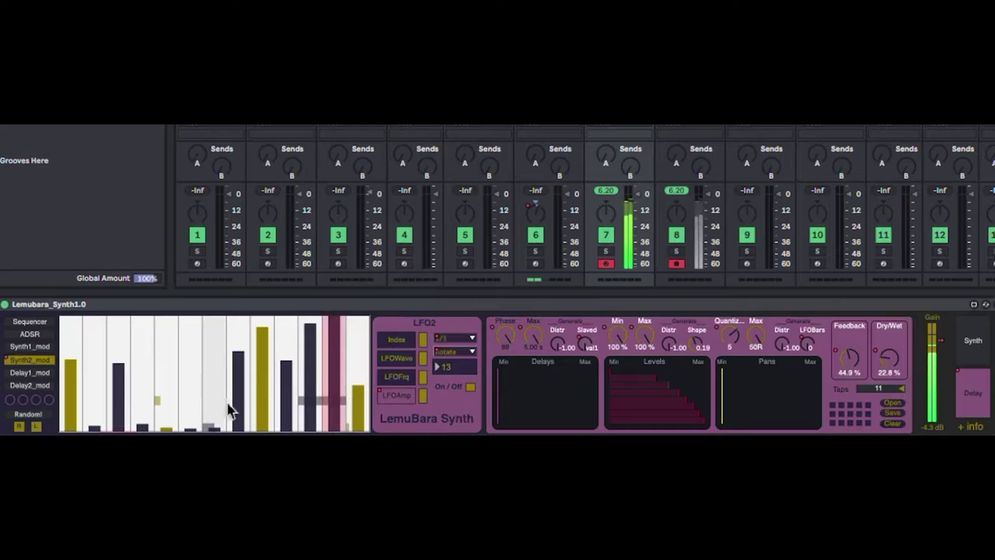
pyautogui.click(31, 346)
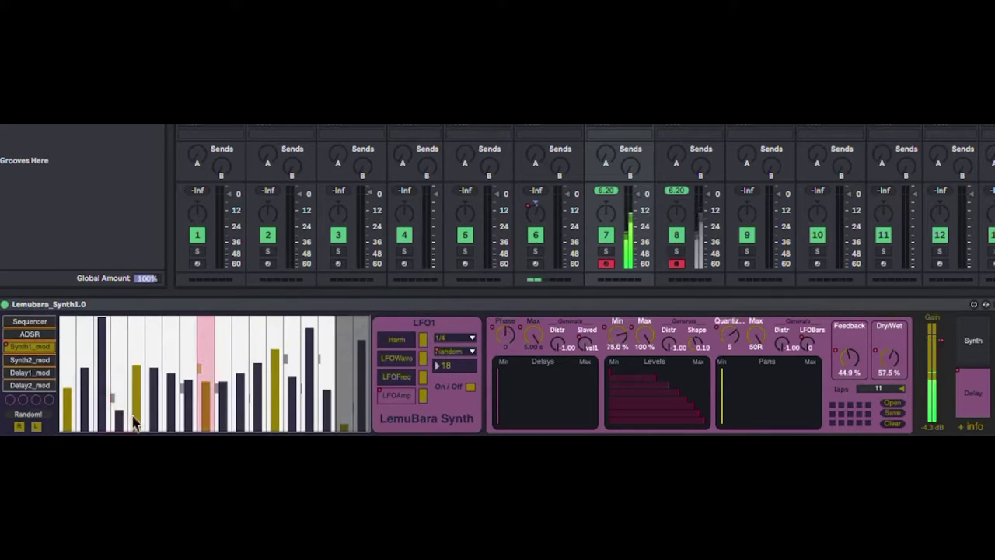
pyautogui.click(400, 341)
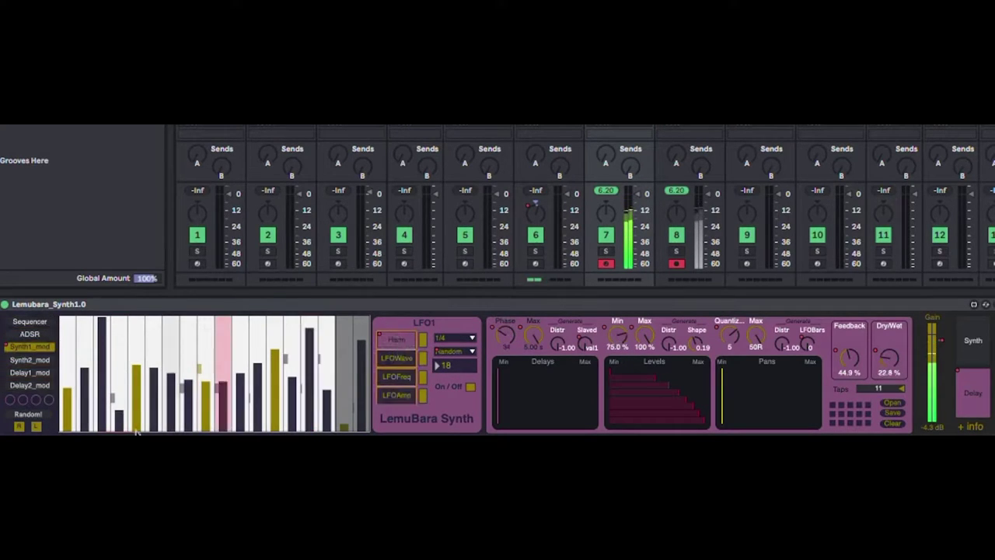
pyautogui.click(31, 416)
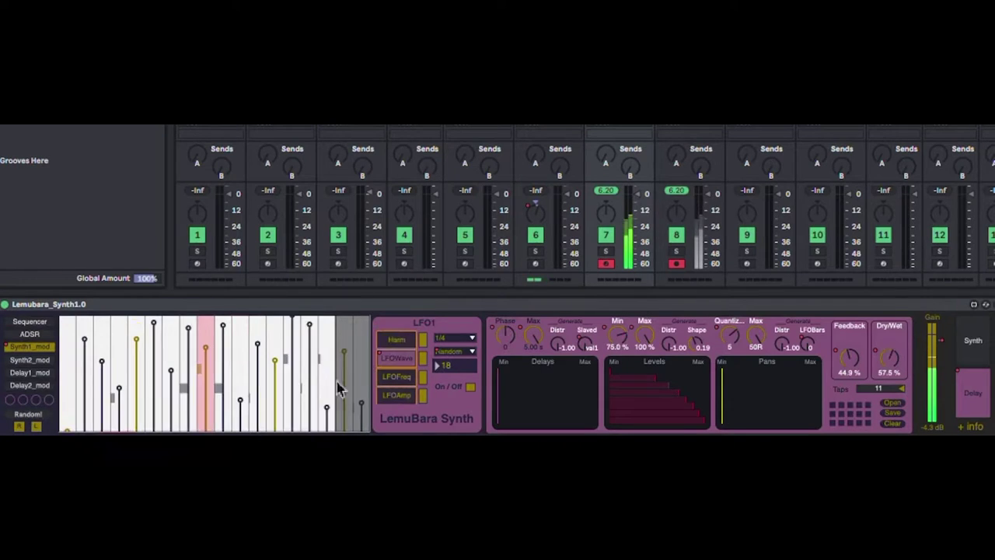
pyautogui.click(395, 379)
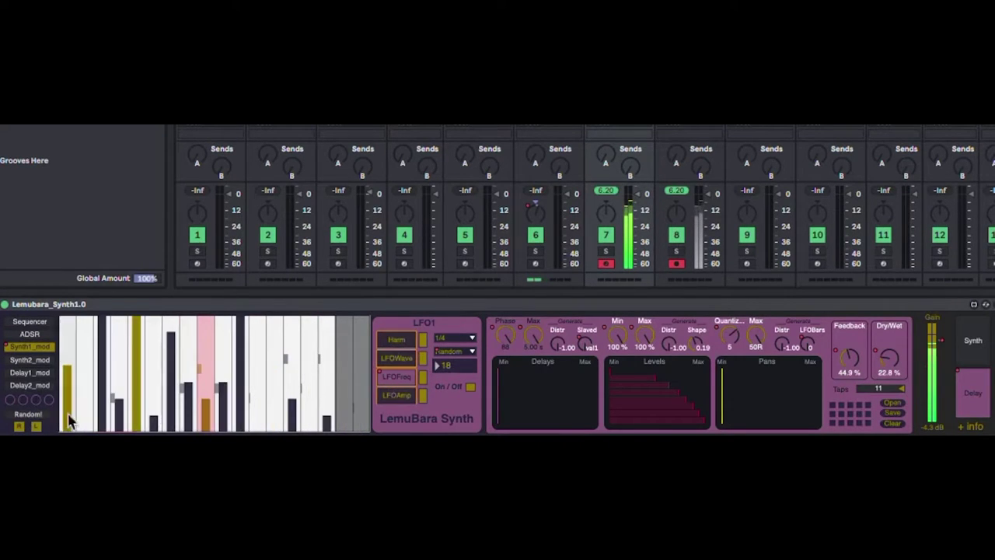
pyautogui.click(35, 421)
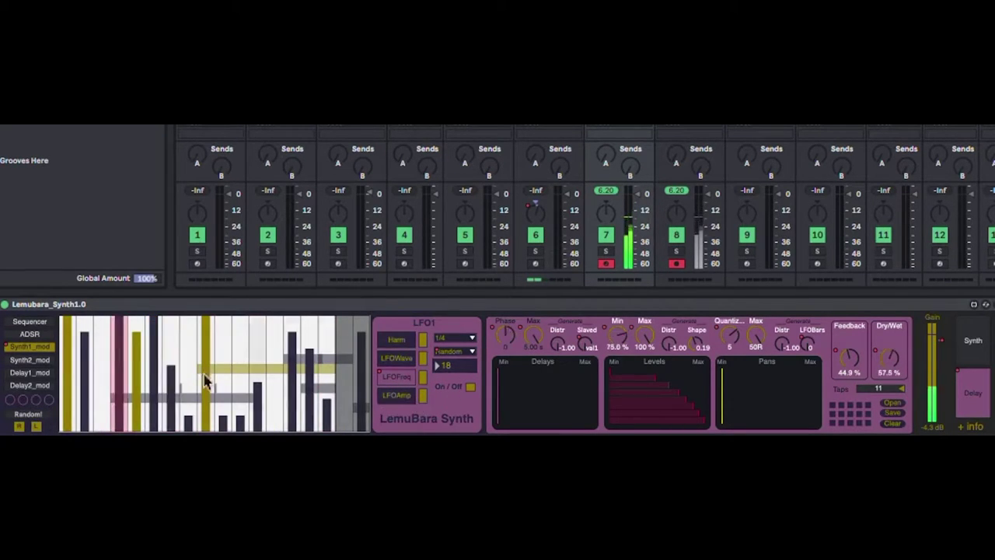
# Randomize the ADSR pattern with its playback mode set to Random, and randomize the main Sequencer pattern
pyautogui.click(28, 335)
pyautogui.click(29, 420)
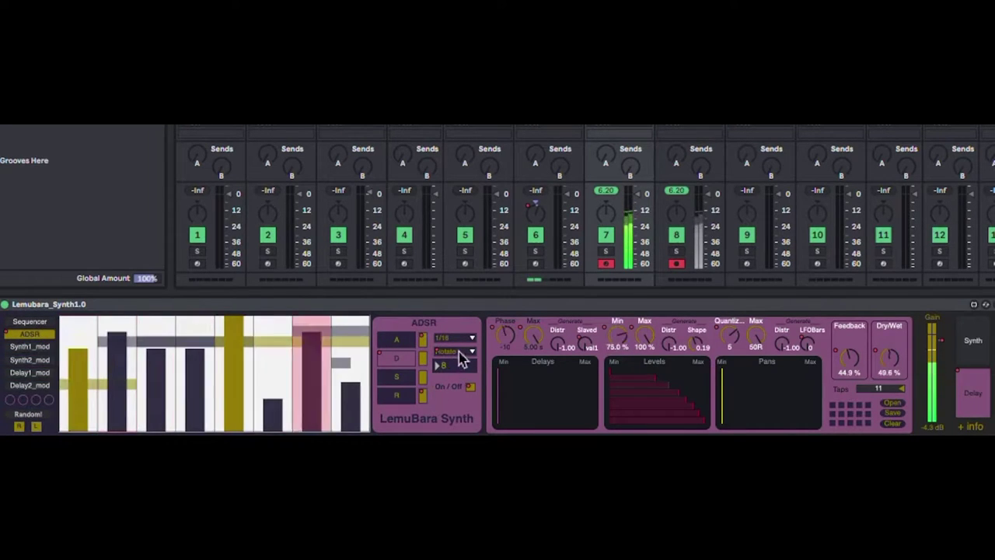
pyautogui.click(455, 352)
pyautogui.click(448, 400)
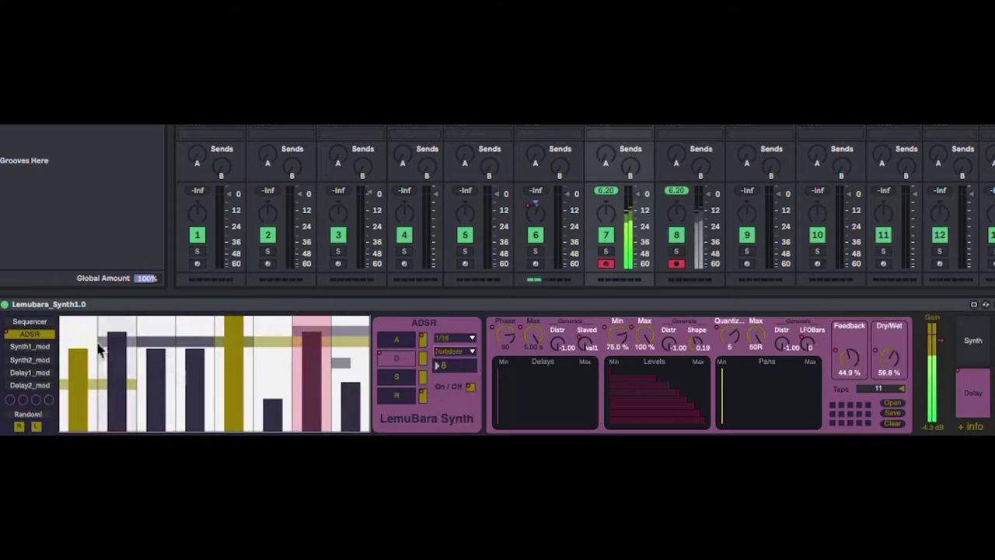
pyautogui.click(23, 322)
pyautogui.click(30, 422)
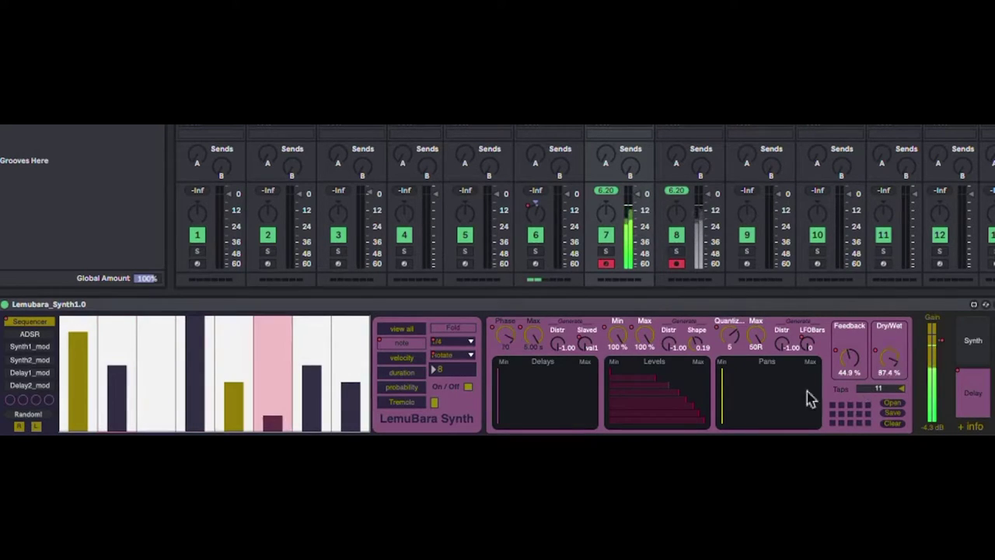
# Widen the band in the Delays display and raise the last sequencer steps, including the probability values from the fifth to the eighth step
pyautogui.click(519, 374)
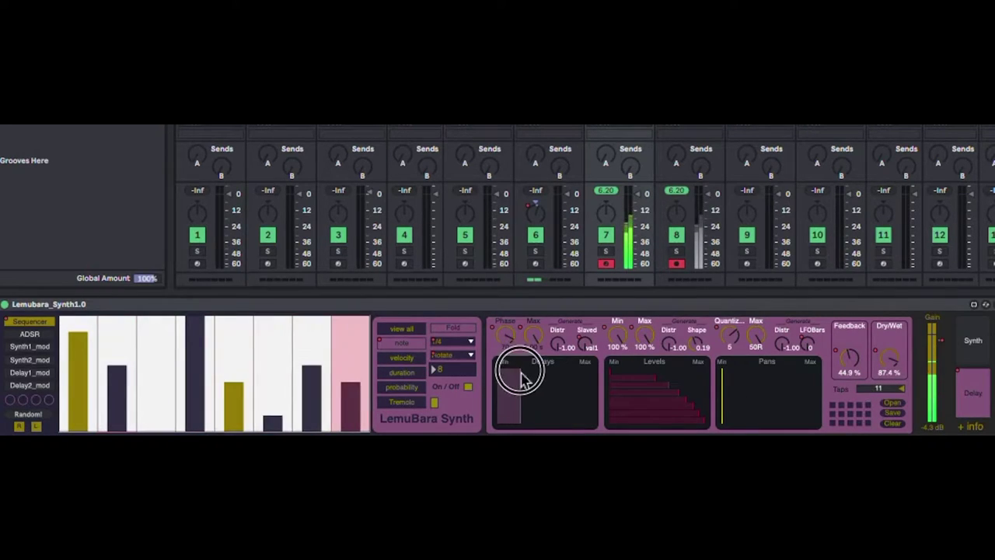
pyautogui.moveTo(272, 405); pyautogui.dragTo(371, 333)
pyautogui.click(407, 392)
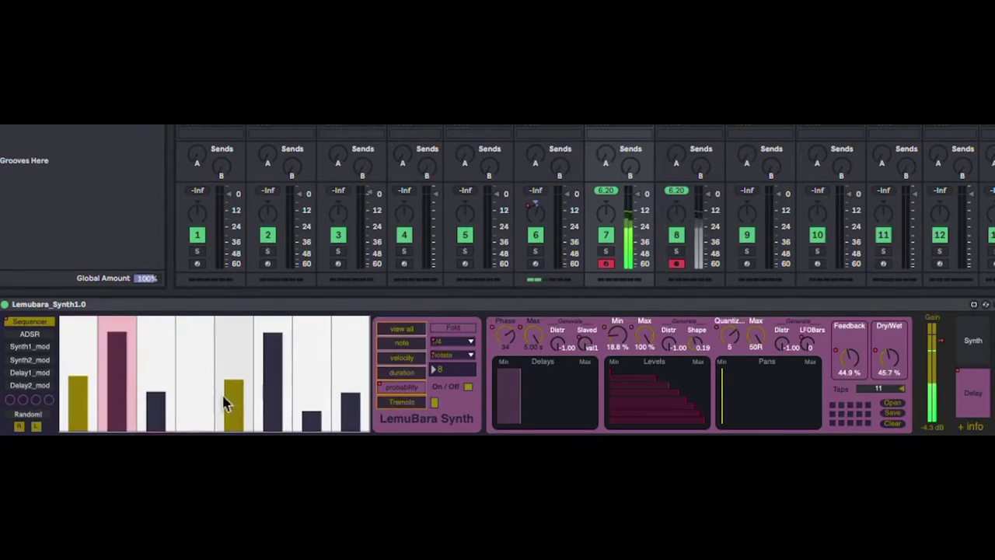
pyautogui.moveTo(233, 378); pyautogui.dragTo(350, 326)
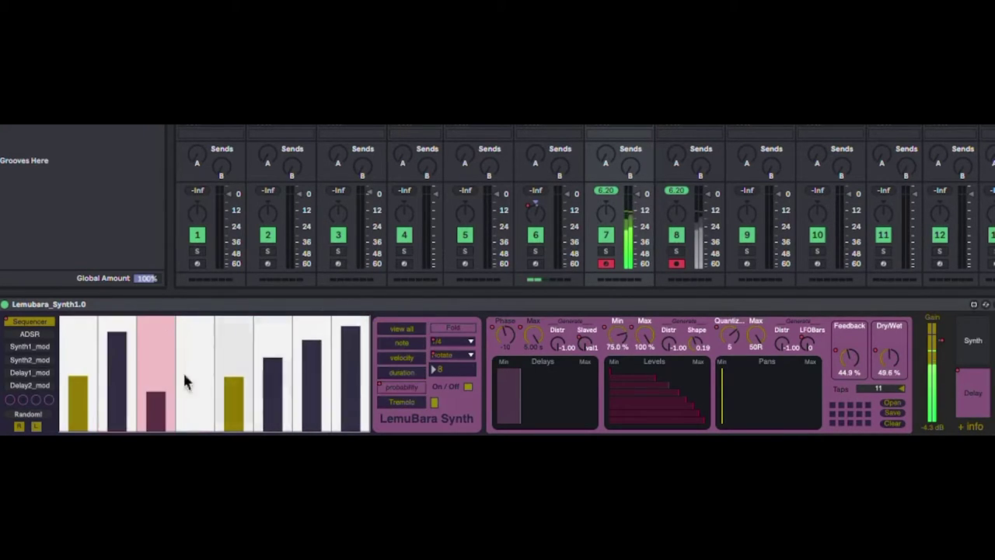
# In the sequencer's note lane, place notes on the first, second, third and fifth steps, and randomize the notes
pyautogui.click(401, 343)
pyautogui.click(78, 346)
pyautogui.click(114, 369)
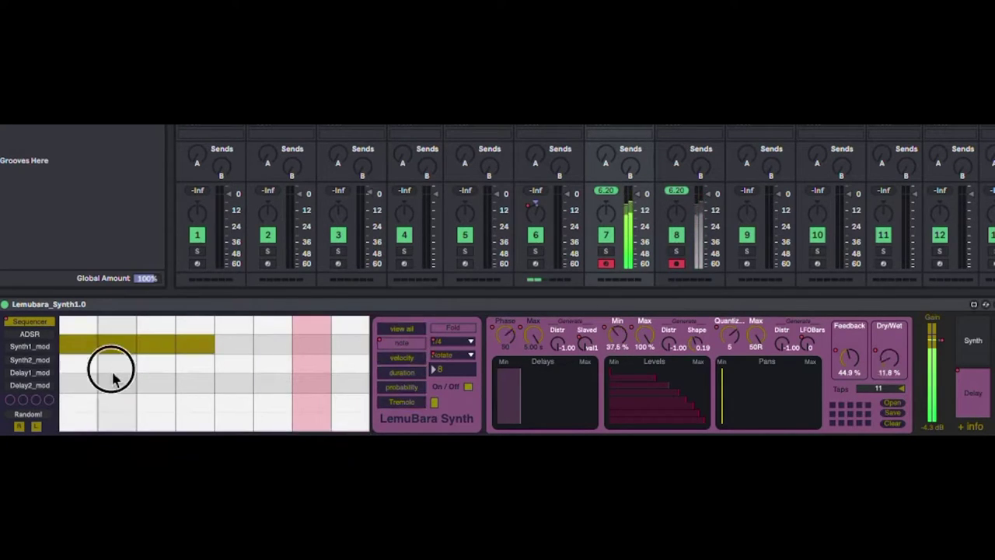
pyautogui.click(155, 386)
pyautogui.click(224, 389)
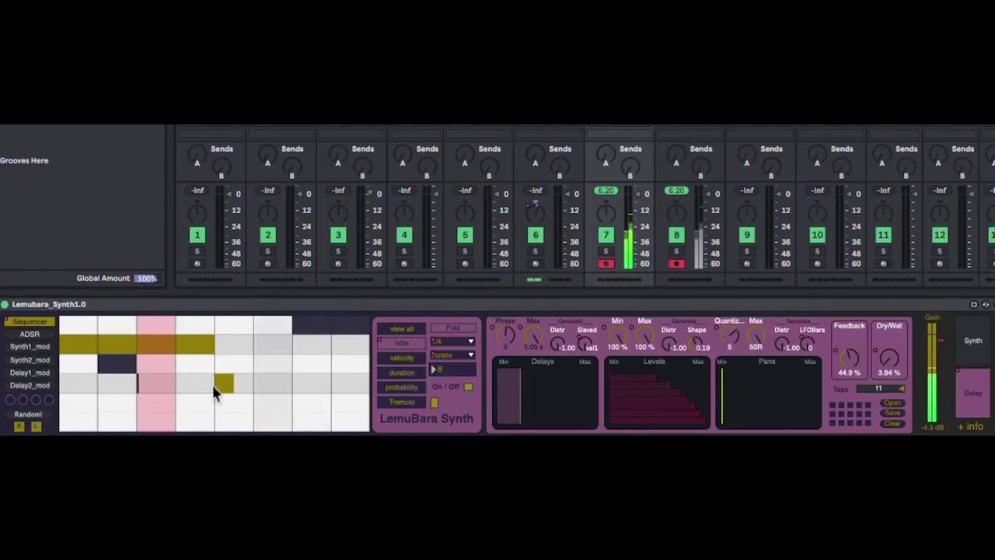
pyautogui.click(27, 416)
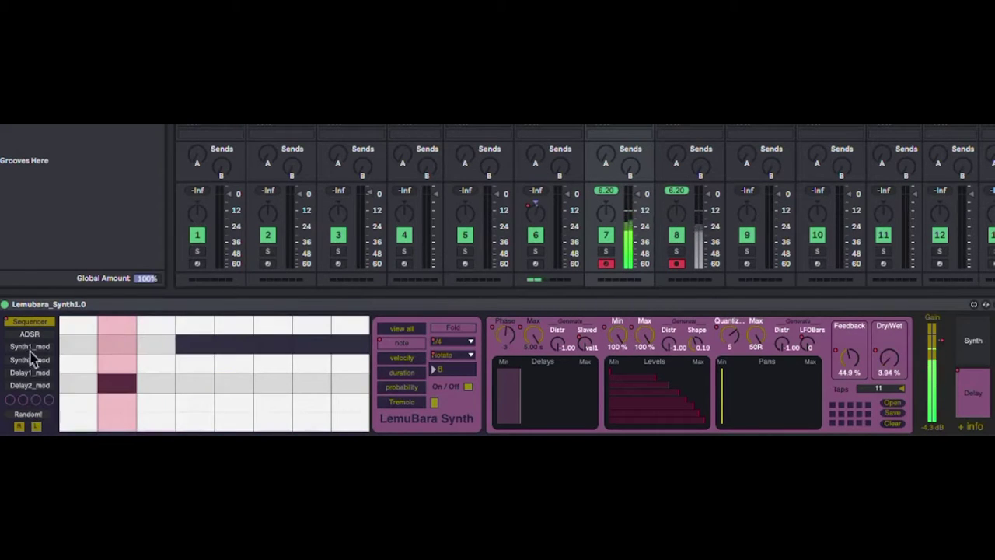
# Randomize the ADSR pattern and raise the sequencer's duration values from the second to the sixth step
pyautogui.click(32, 336)
pyautogui.click(31, 415)
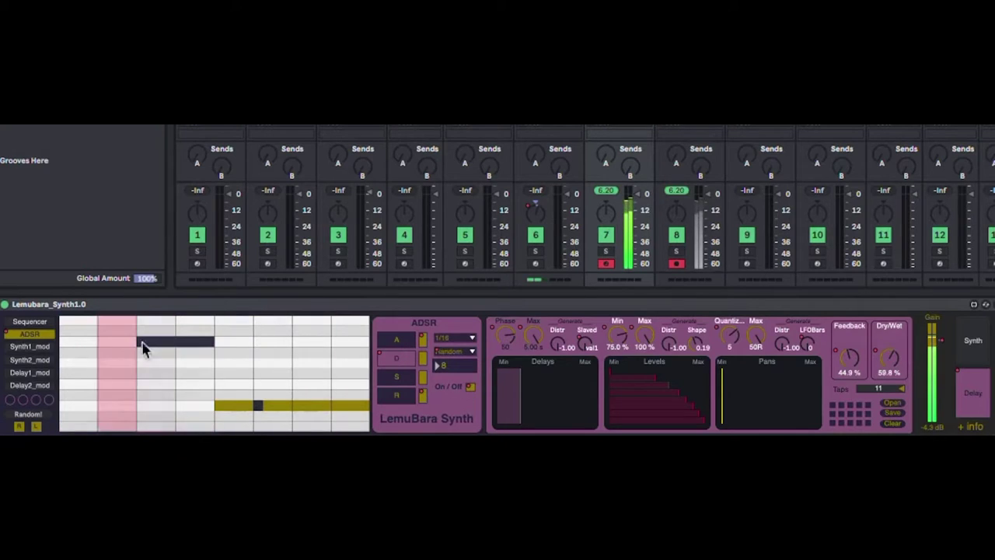
pyautogui.click(30, 322)
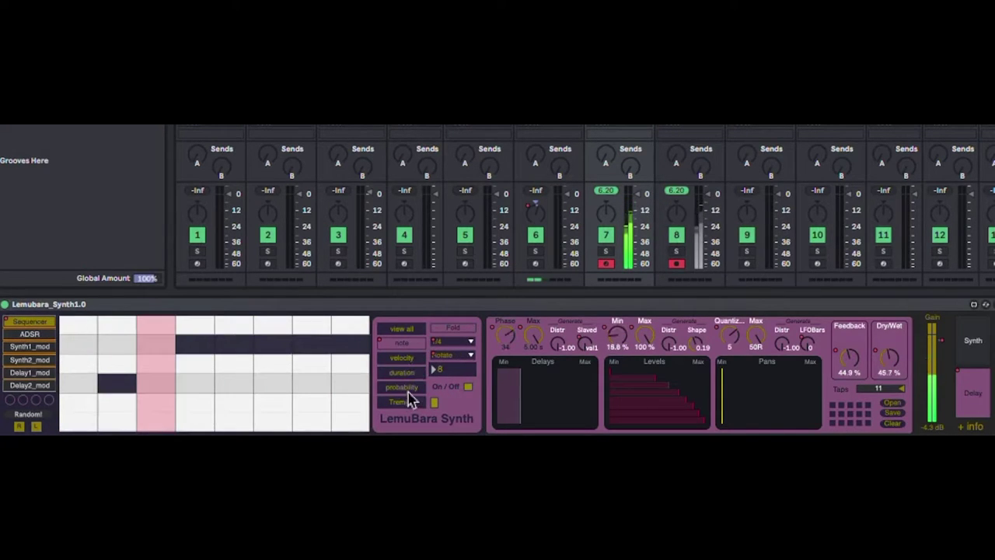
pyautogui.click(416, 374)
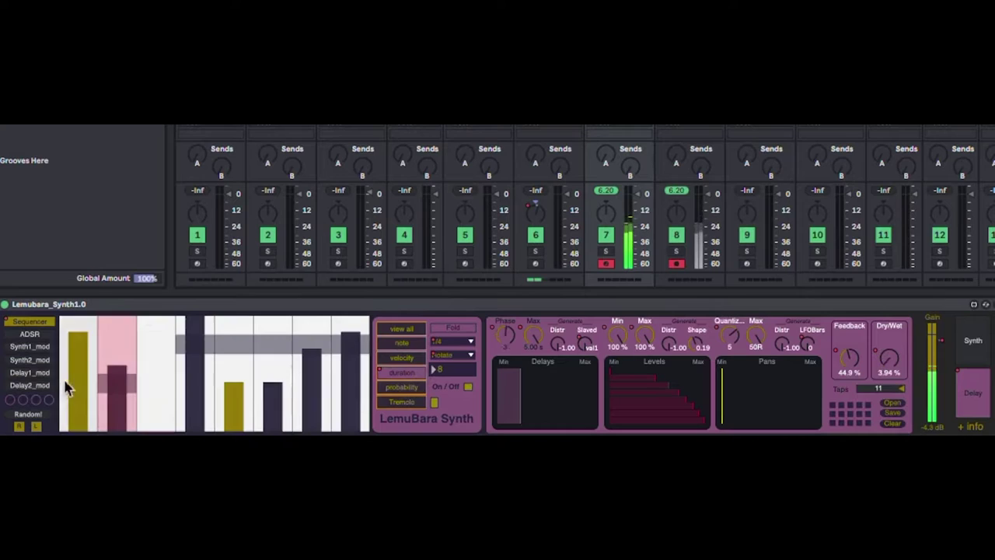
pyautogui.moveTo(110, 355); pyautogui.dragTo(283, 310)
# In Delay1_mod, raise the later delay distribution steps, enable FeedBack modulation and draw rising FeedBack values from the fourth step to the last
pyautogui.click(36, 375)
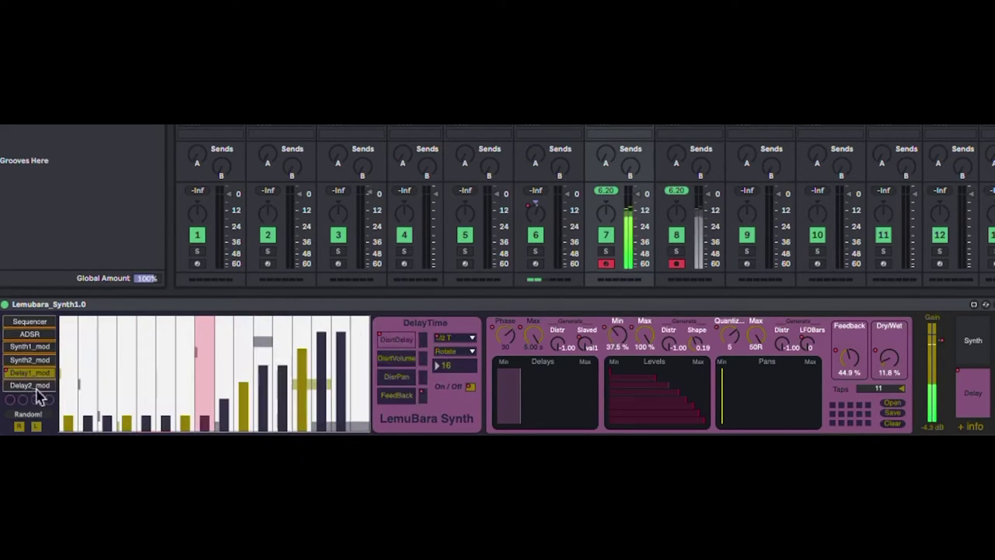
pyautogui.click(400, 332)
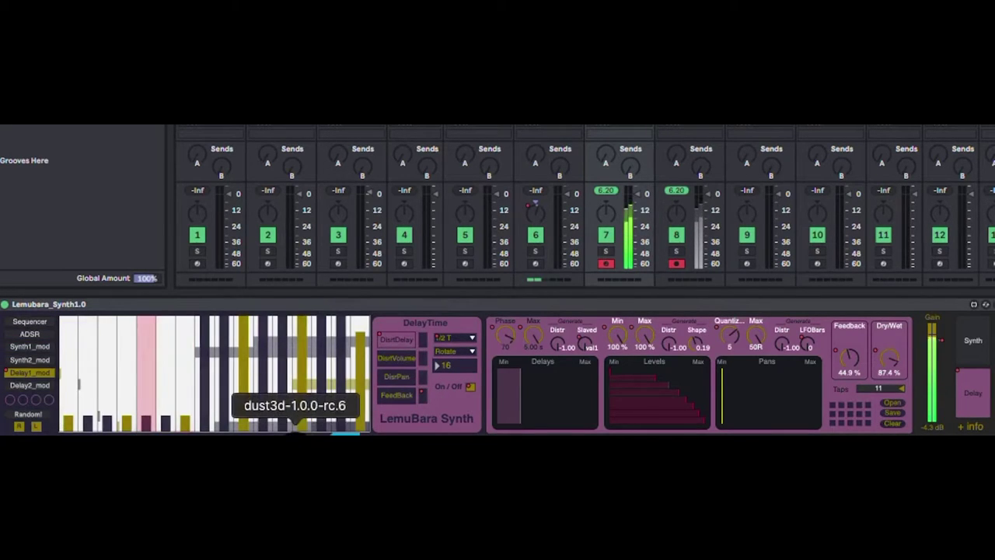
pyautogui.click(412, 395)
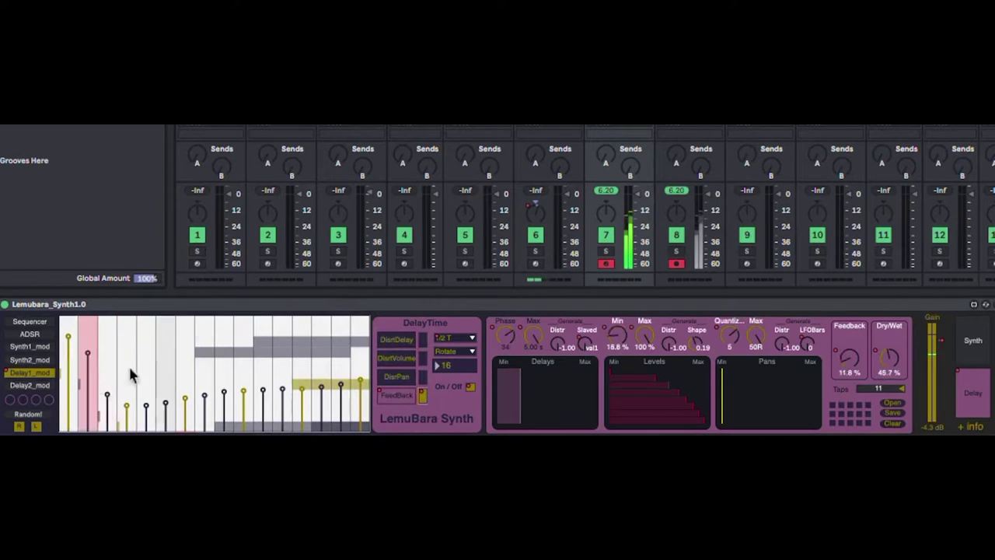
pyautogui.moveTo(128, 347); pyautogui.dragTo(433, 308)
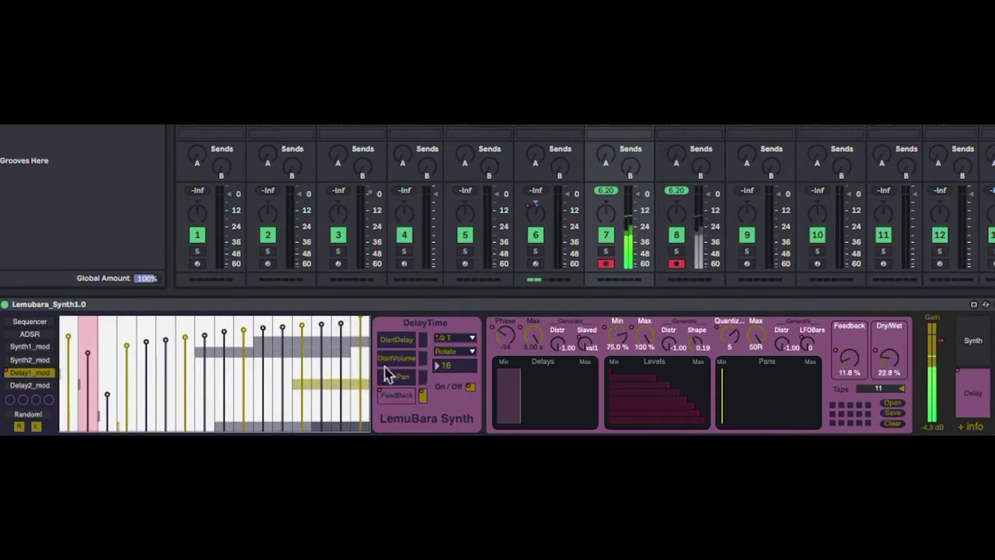
# Set the Delay1_mod step rate to 1/8
pyautogui.click(455, 338)
pyautogui.click(457, 239)
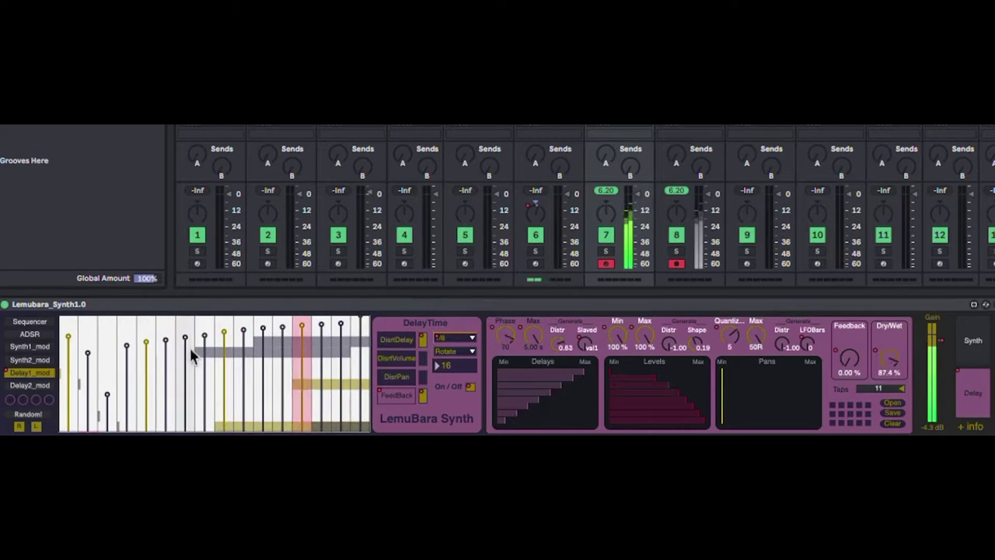
# Set the sequencer's step rate to 1/16 D, raise the first step's duration and redraw the durations from the fourth to the eighth step
pyautogui.click(25, 320)
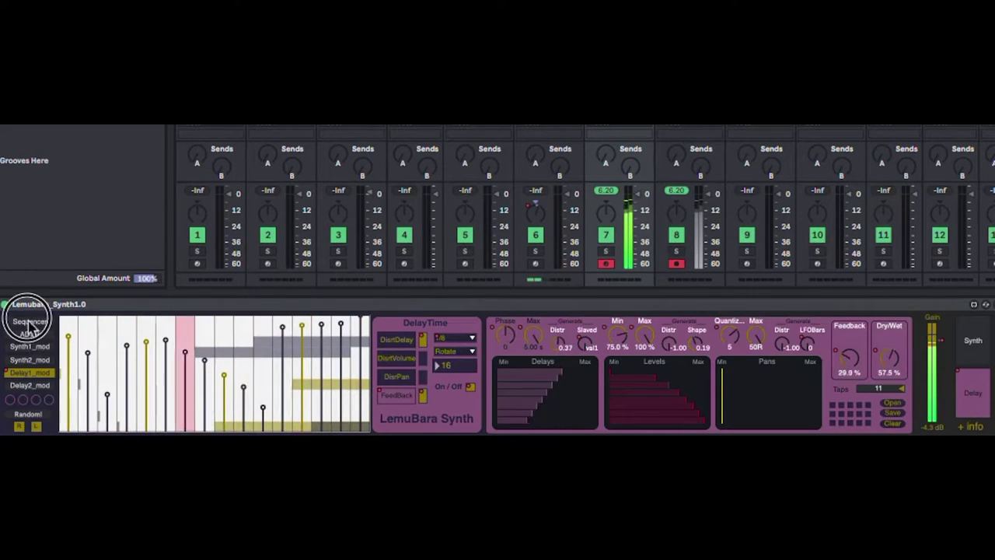
pyautogui.click(454, 342)
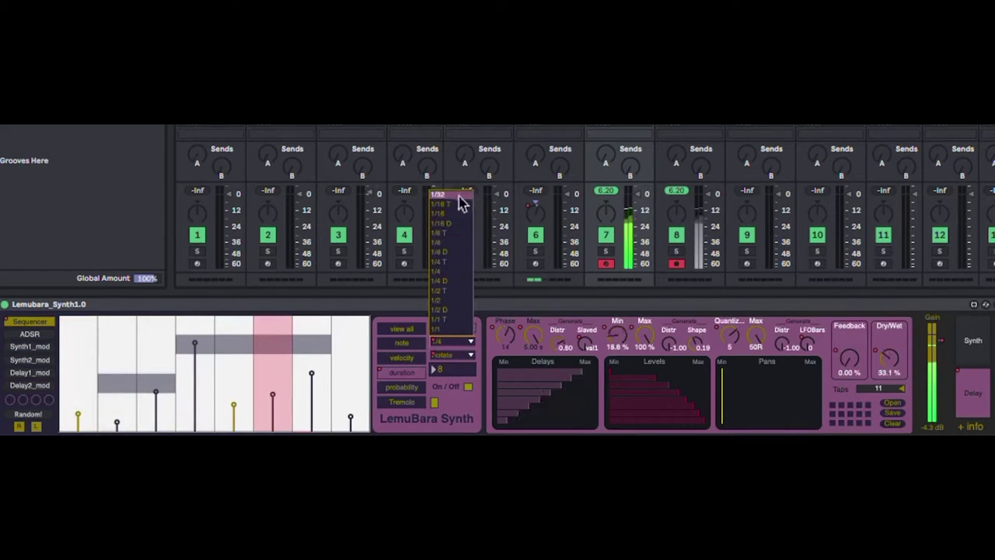
pyautogui.click(449, 225)
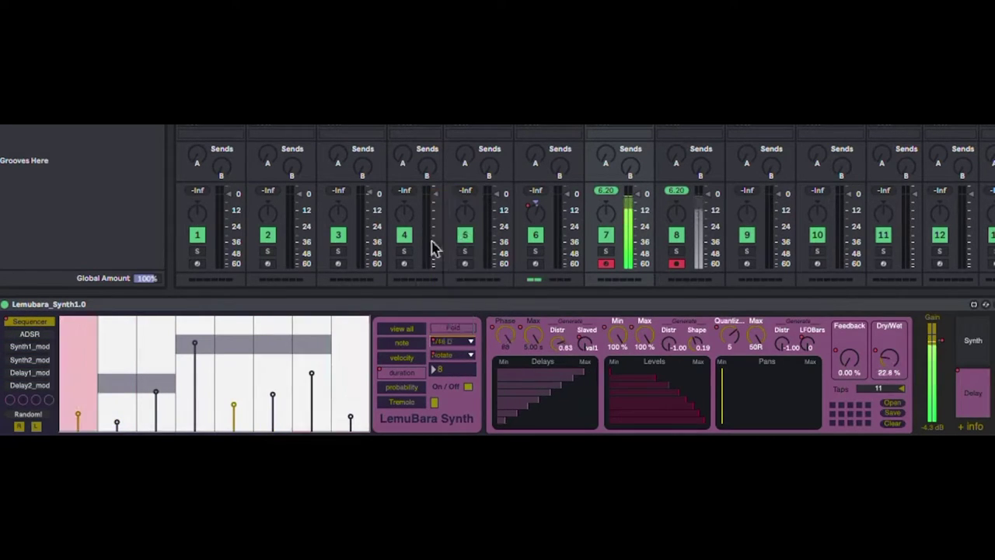
pyautogui.moveTo(81, 352)
pyautogui.mouseDown()
pyautogui.moveTo(173, 393)
pyautogui.moveTo(334, 379)
pyautogui.mouseUp()
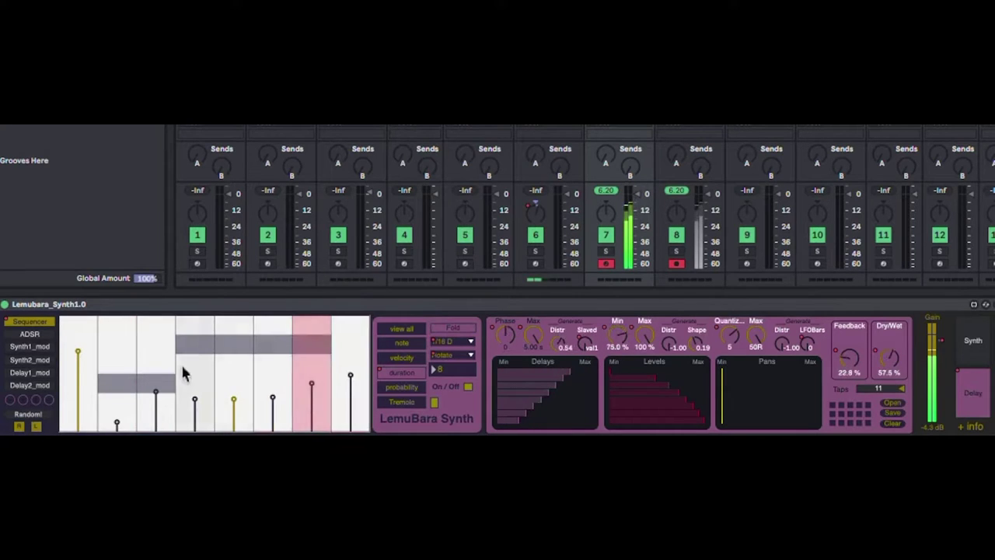
# Lower some middle FeedBack values in Delay1_mod, and randomize its FeedBack pattern
pyautogui.click(30, 372)
pyautogui.click(211, 375)
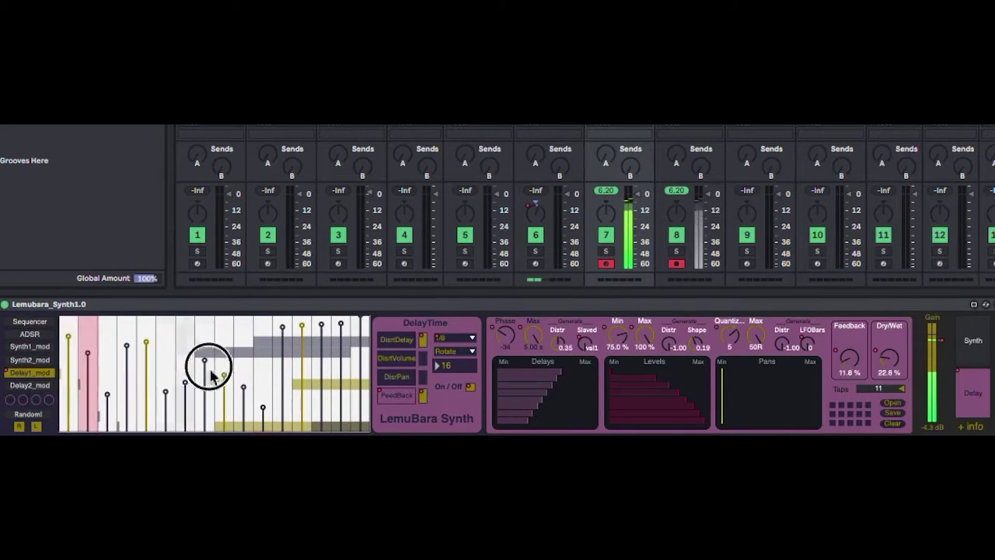
pyautogui.click(27, 416)
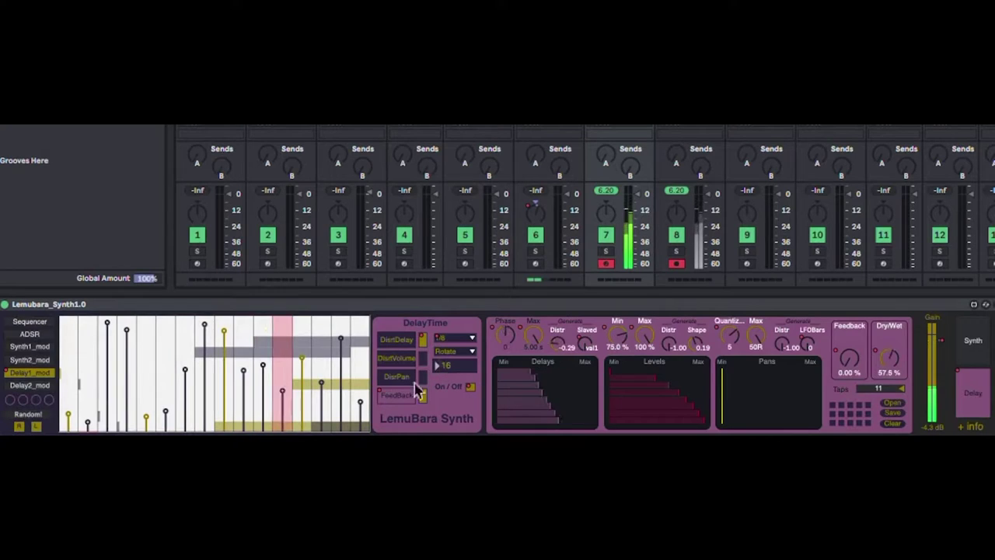
# Draw delay distribution values on the ninth to fourteenth Delay1_mod steps, and widen the band in the Pans display
pyautogui.click(395, 341)
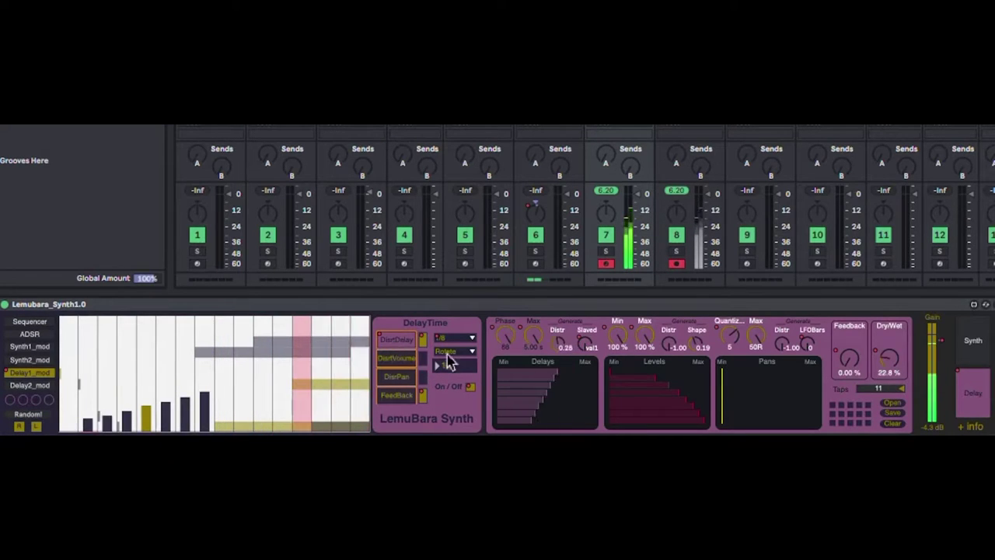
pyautogui.moveTo(219, 395)
pyautogui.mouseDown()
pyautogui.moveTo(257, 424)
pyautogui.moveTo(282, 418)
pyautogui.moveTo(329, 378)
pyautogui.mouseUp()
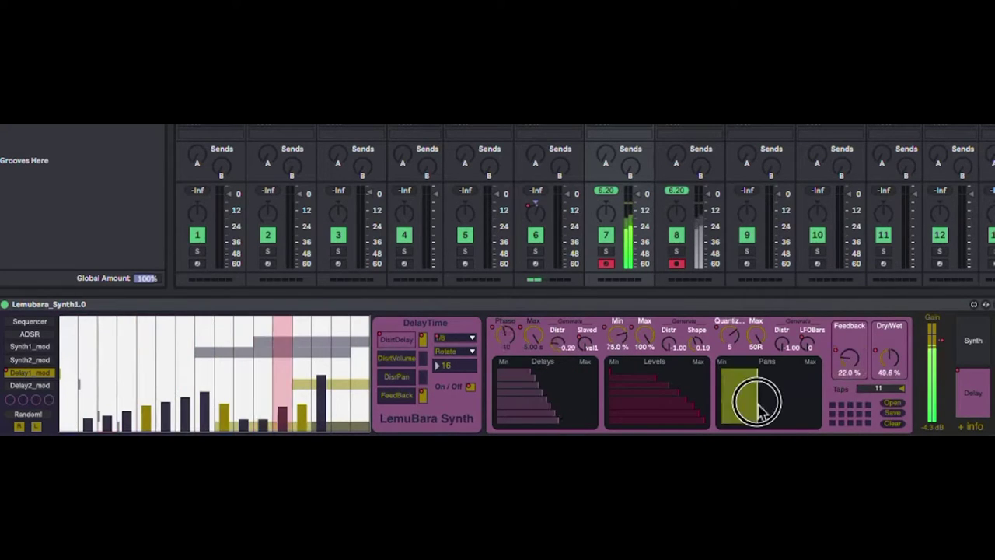
# Randomize the ADSR pattern, switch off its A modulation and raise the first decay step
pyautogui.click(31, 335)
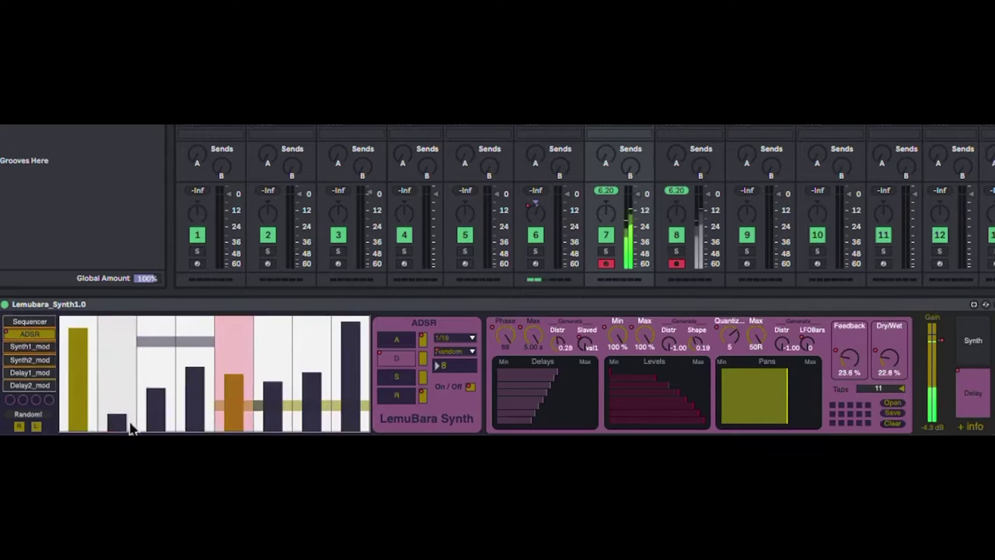
pyautogui.moveTo(323, 424)
pyautogui.mouseDown()
pyautogui.moveTo(322, 362)
pyautogui.moveTo(349, 384)
pyautogui.moveTo(373, 334)
pyautogui.mouseUp()
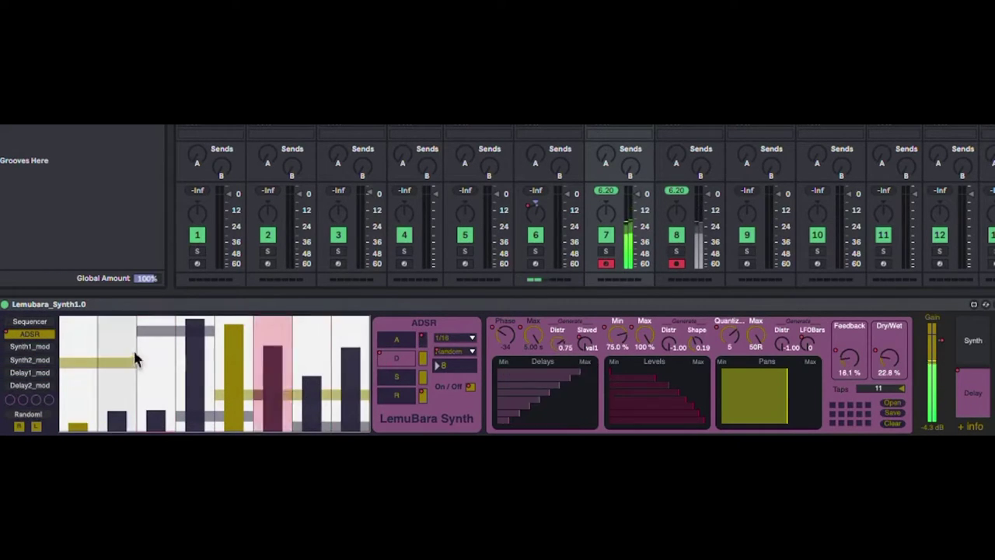
pyautogui.click(84, 368)
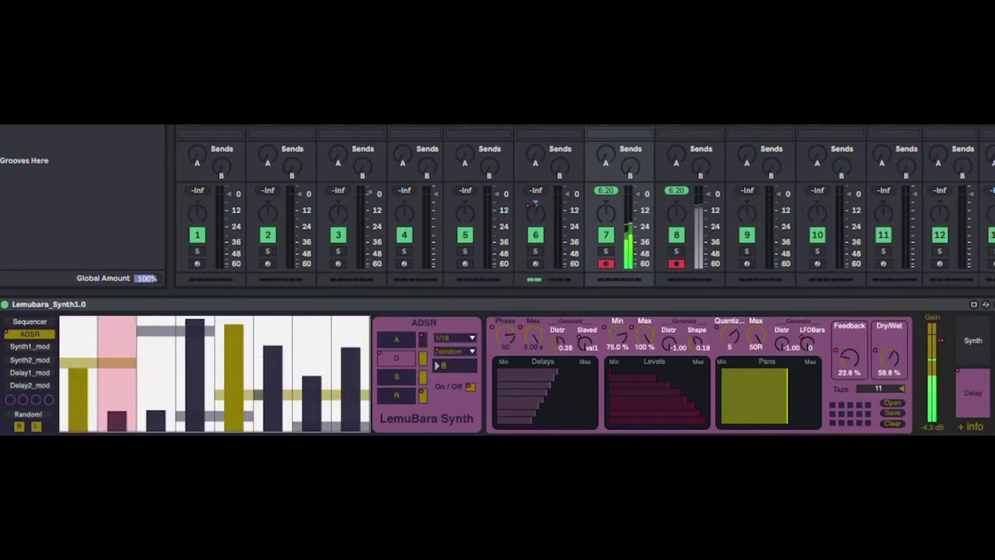
# Bring up the Neurothmic Steps rack and set its Kick level to about -8.6 dB
pyautogui.click(86, 304)
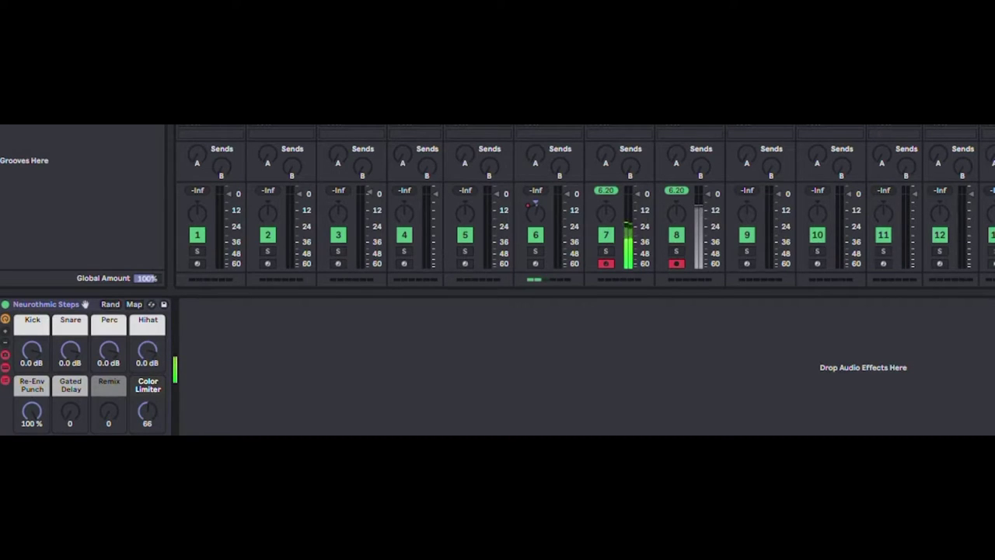
pyautogui.moveTo(29, 360); pyautogui.dragTo(14, 409)
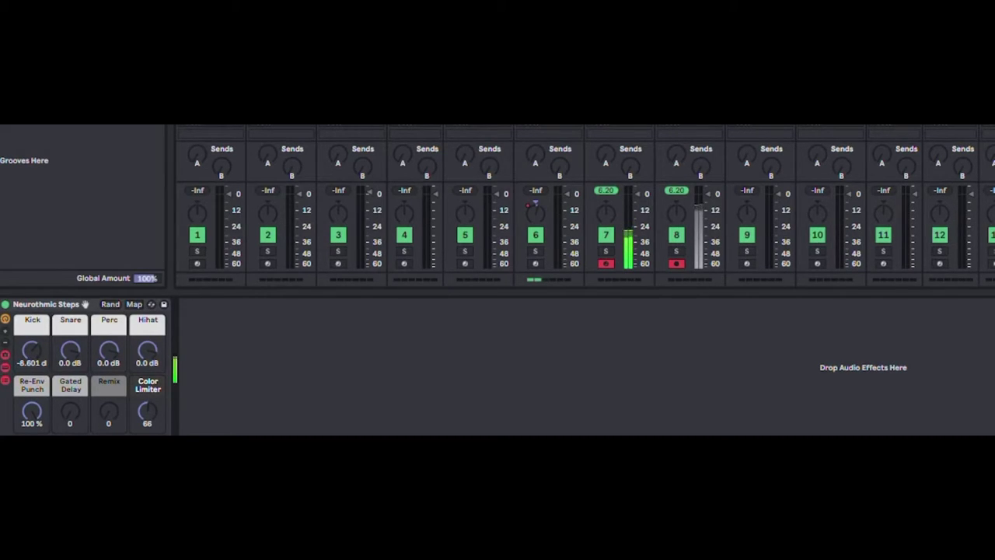
# Add the 2 Bar Phrase looper and the Five grain delay after the rack, setting Five's Frequency to 3.37 Hz and Pitch to -23.6
pyautogui.moveTo(235, 402); pyautogui.dragTo(240, 412)
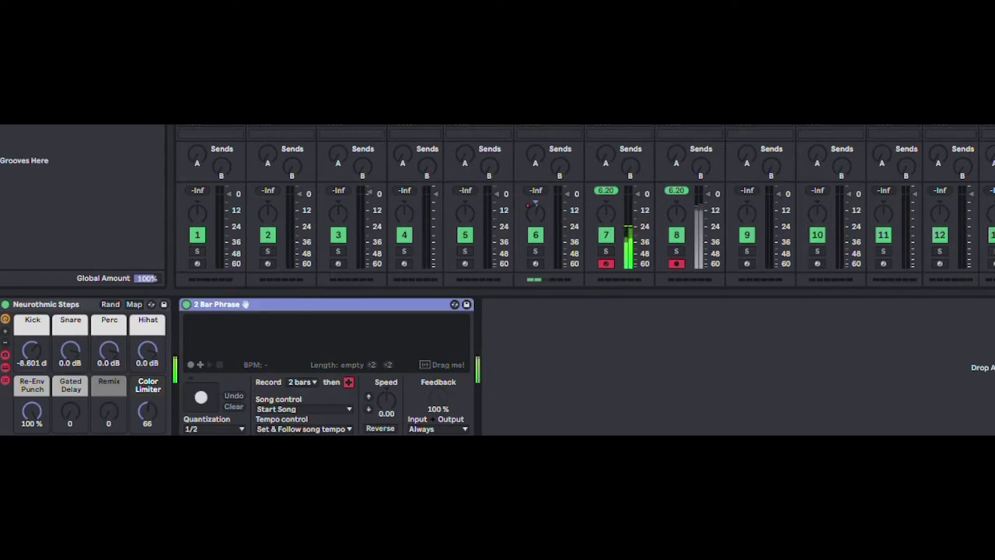
pyautogui.moveTo(539, 366); pyautogui.dragTo(539, 368)
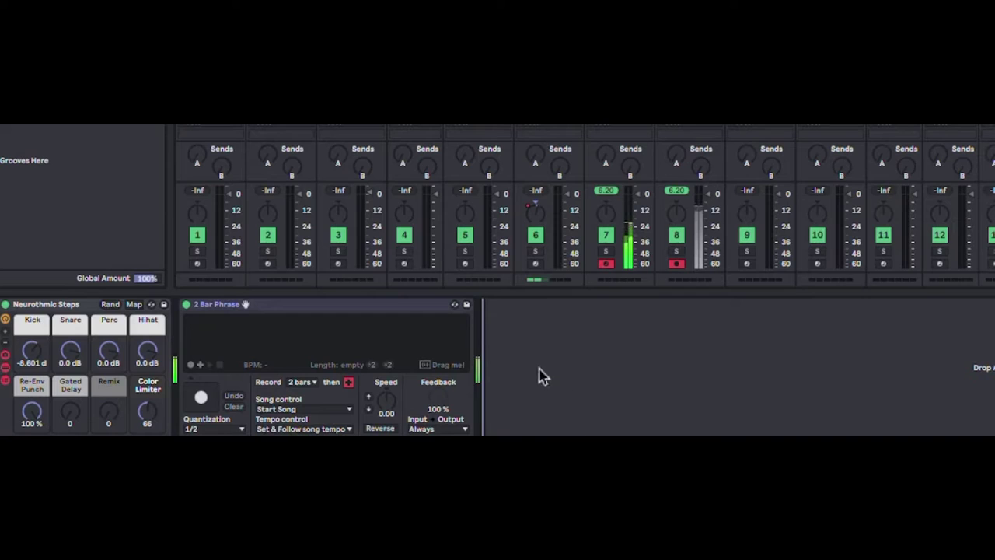
pyautogui.moveTo(647, 389); pyautogui.dragTo(618, 398)
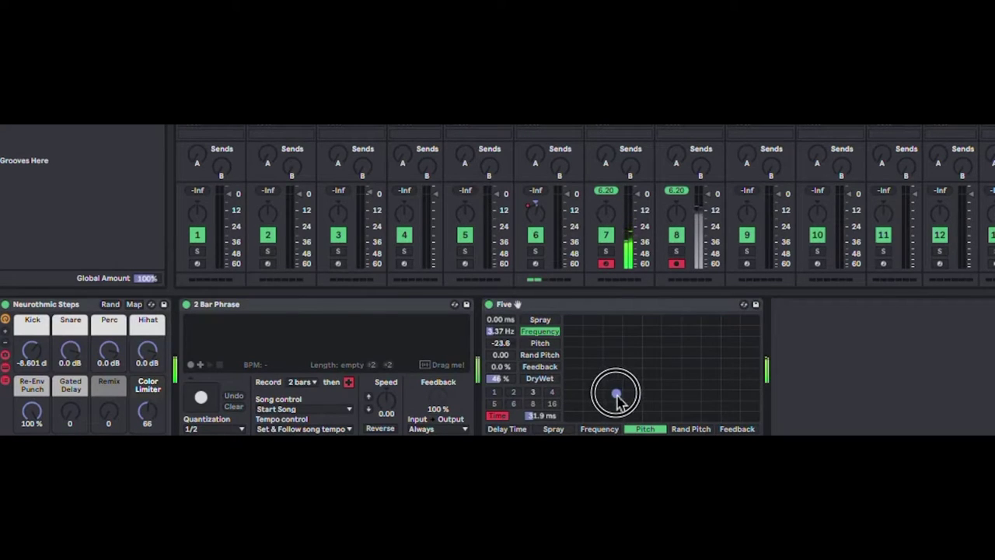
# Set the rack's Gated Delay to 54 and Remix to 62
pyautogui.click(68, 389)
pyautogui.moveTo(115, 402); pyautogui.dragTo(120, 374)
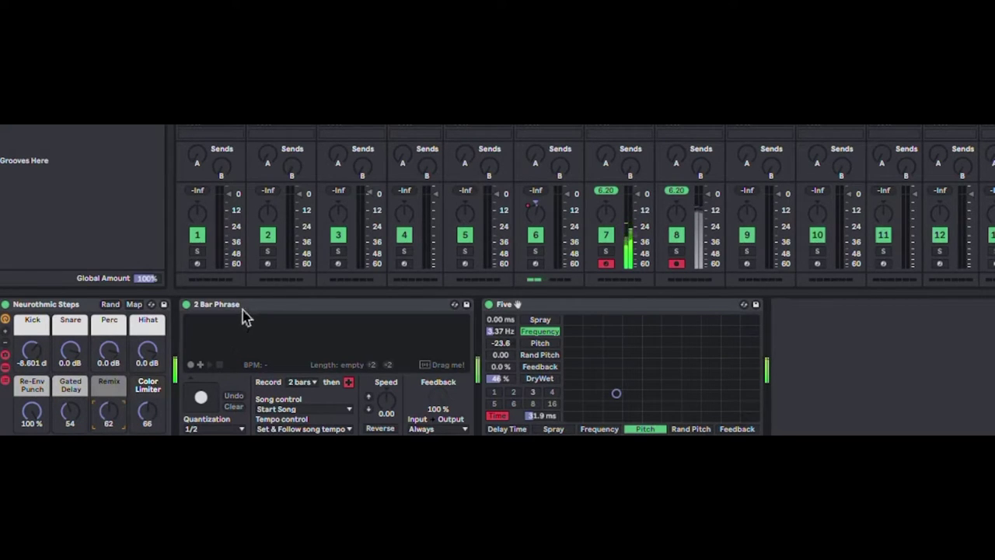
# Move the 2 Bar Phrase looper after Five and record a two-bar loop into it
pyautogui.moveTo(243, 311); pyautogui.dragTo(846, 345)
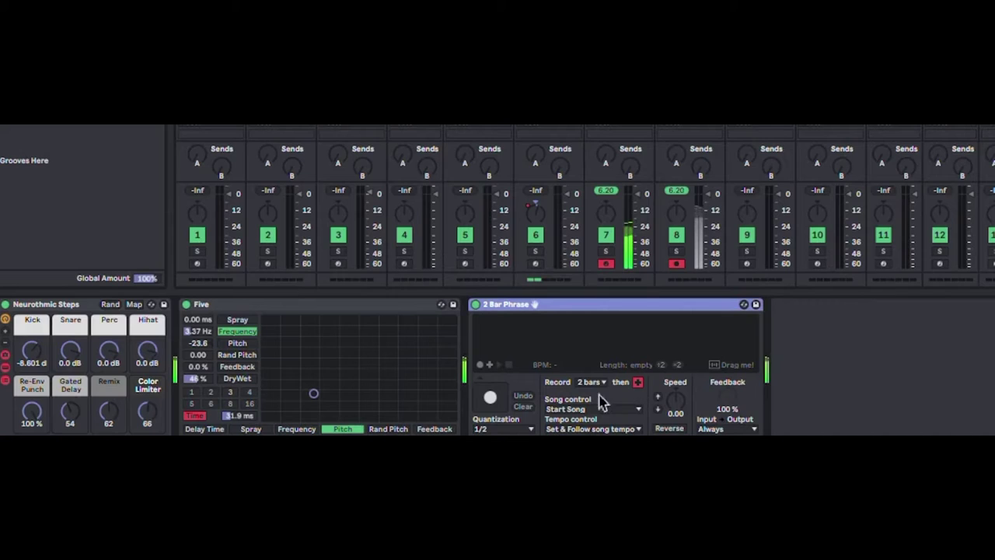
pyautogui.click(490, 399)
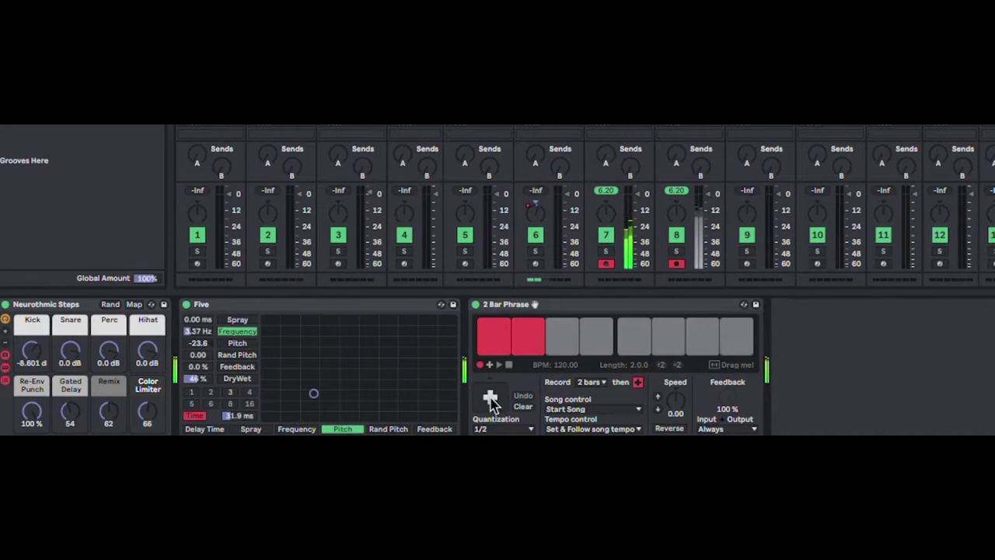
pyautogui.click(490, 399)
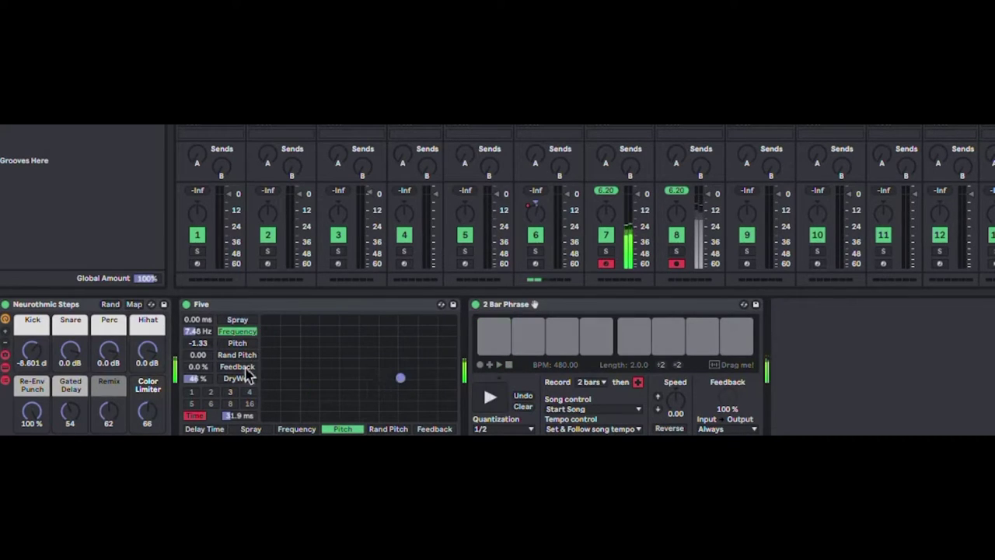
# Assign Feedback to the vertical axis of Five's XY pad, and set Feedback to 42% and Pitch to -17.3
pyautogui.click(242, 367)
pyautogui.click(348, 383)
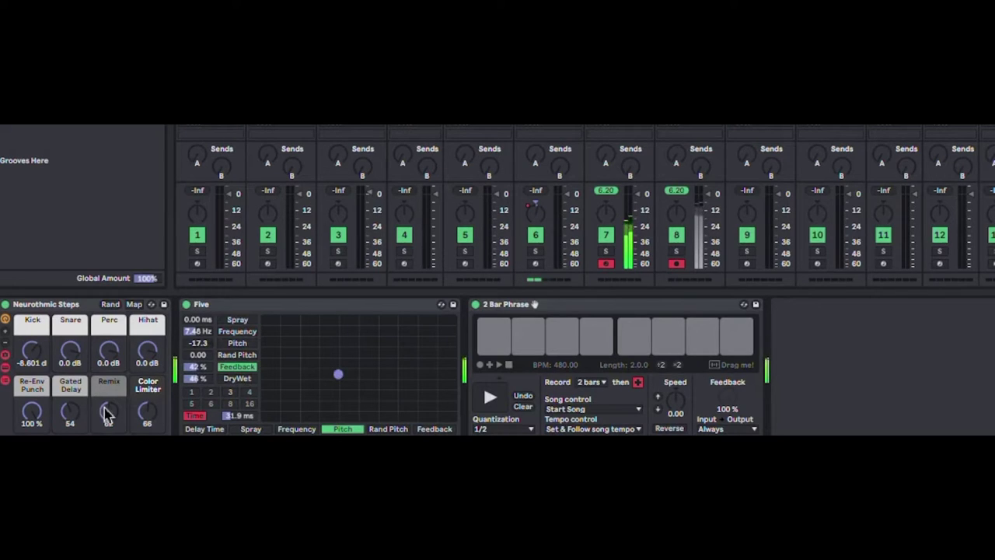
# Set Remix to 95, Hihat to -8.171 dB, Snare to -10.825 dB and Re-Env Punch to 85%, with Five's Feedback at 35% and Pitch at -15.4
pyautogui.moveTo(107, 415); pyautogui.dragTo(114, 397)
pyautogui.moveTo(148, 365); pyautogui.dragTo(115, 375)
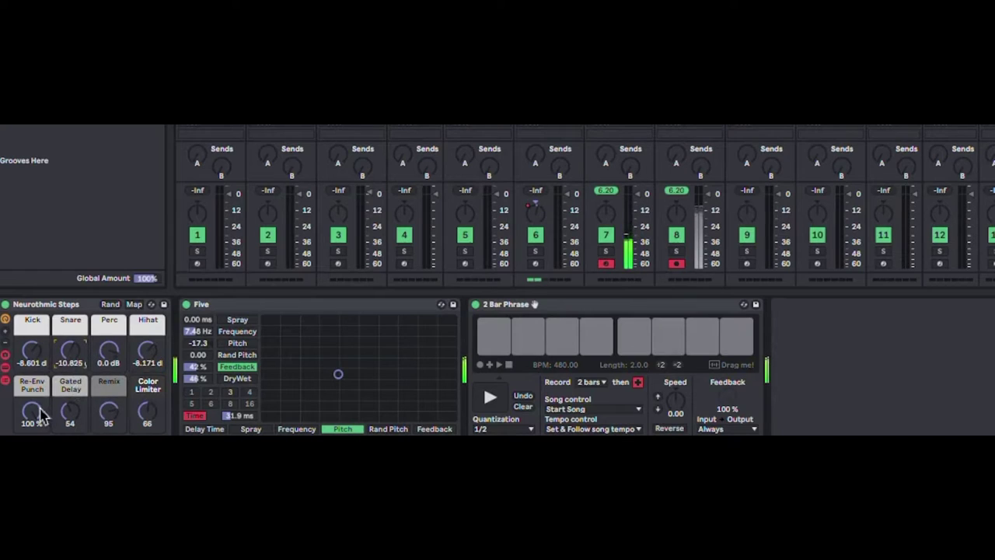
pyautogui.moveTo(36, 412); pyautogui.dragTo(32, 421)
pyautogui.moveTo(340, 374); pyautogui.dragTo(346, 381)
# Play the recorded loop, set the looper's record length to 1 bar, and overdub onto the loop before returning to playback
pyautogui.click(487, 390)
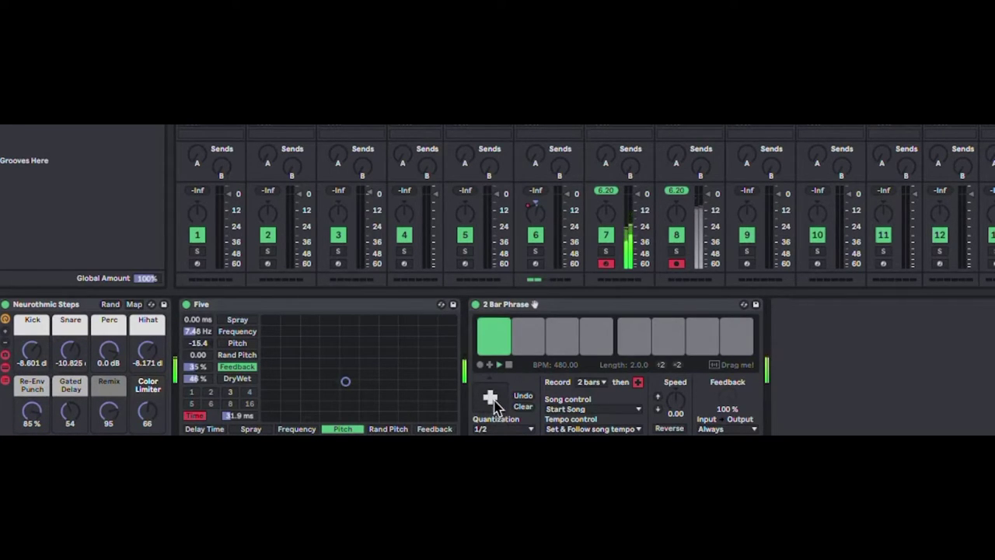
pyautogui.click(593, 382)
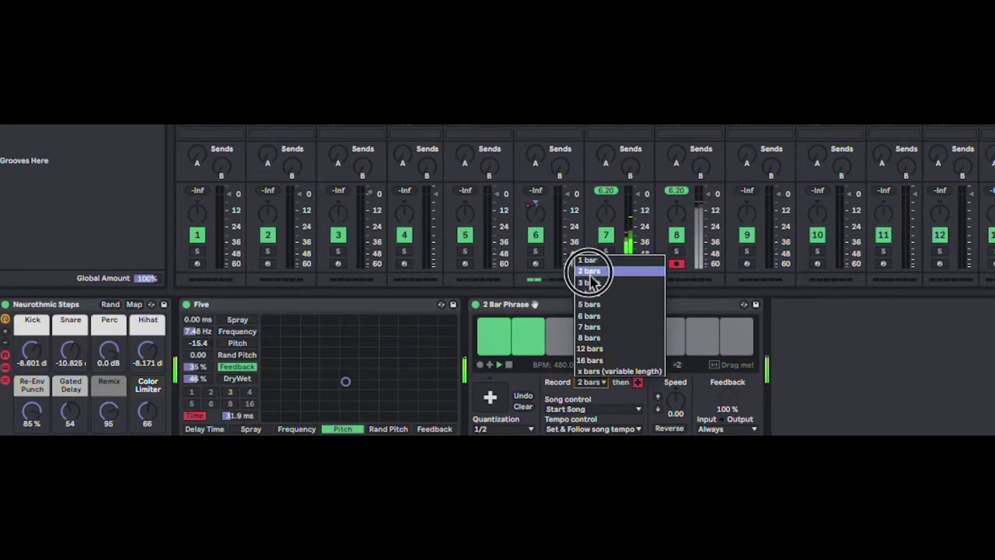
pyautogui.click(589, 260)
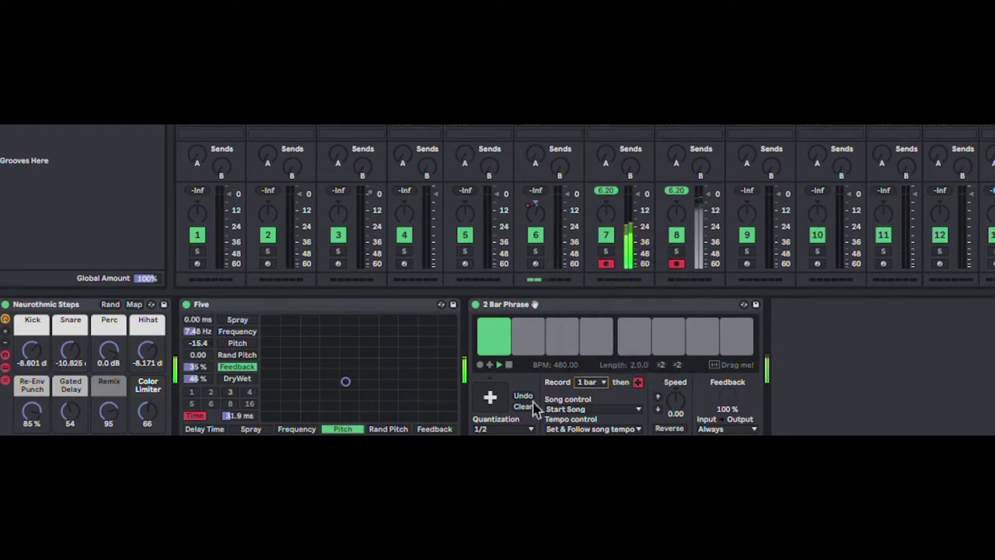
pyautogui.click(493, 398)
pyautogui.click(499, 365)
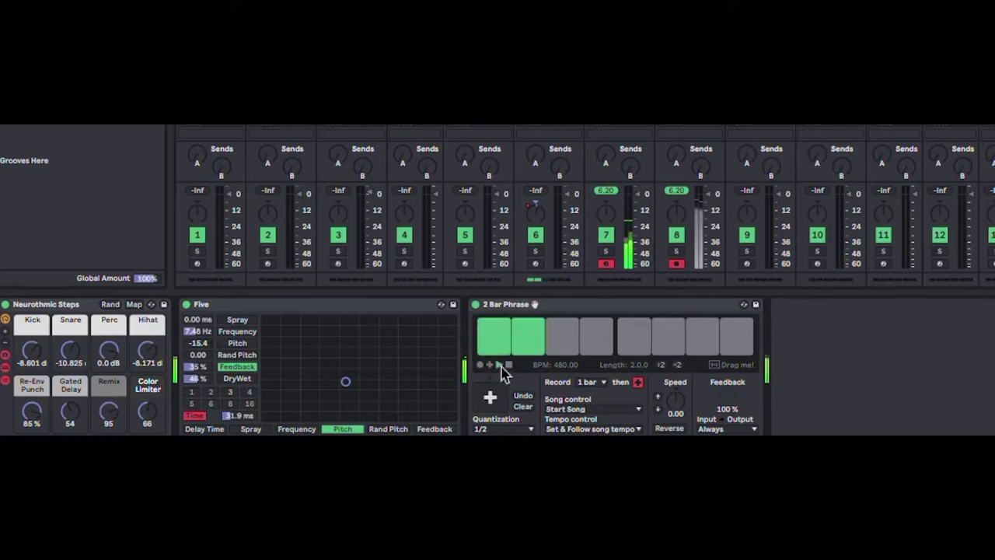
# On Five's XY pad, set DryWet to 36%, Frequency to 17.2 Hz and Pitch to -3.62
pyautogui.click(237, 379)
pyautogui.moveTo(342, 375); pyautogui.dragTo(432, 382)
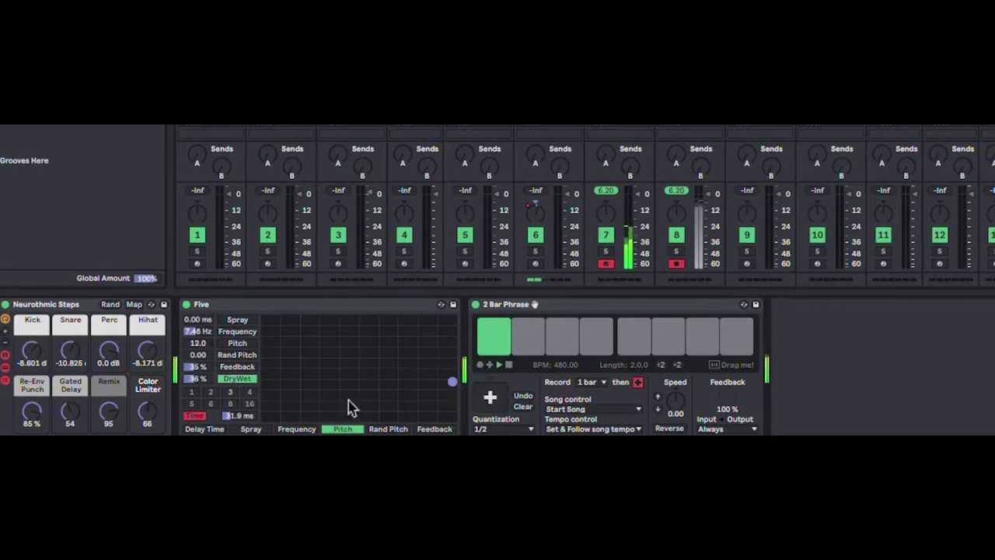
pyautogui.click(237, 331)
pyautogui.click(415, 345)
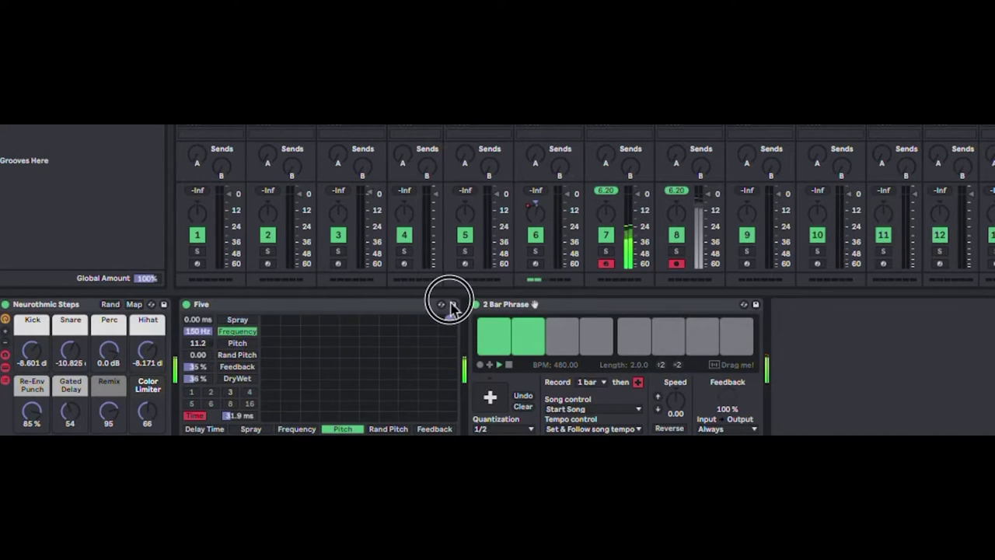
pyautogui.click(393, 345)
# Sync Five's delay to beat division 6, and set Frequency to 2.22 Hz, Pitch to 4.76, Rand Pitch to 15.0 and Spray to 31.2 ms
pyautogui.click(217, 400)
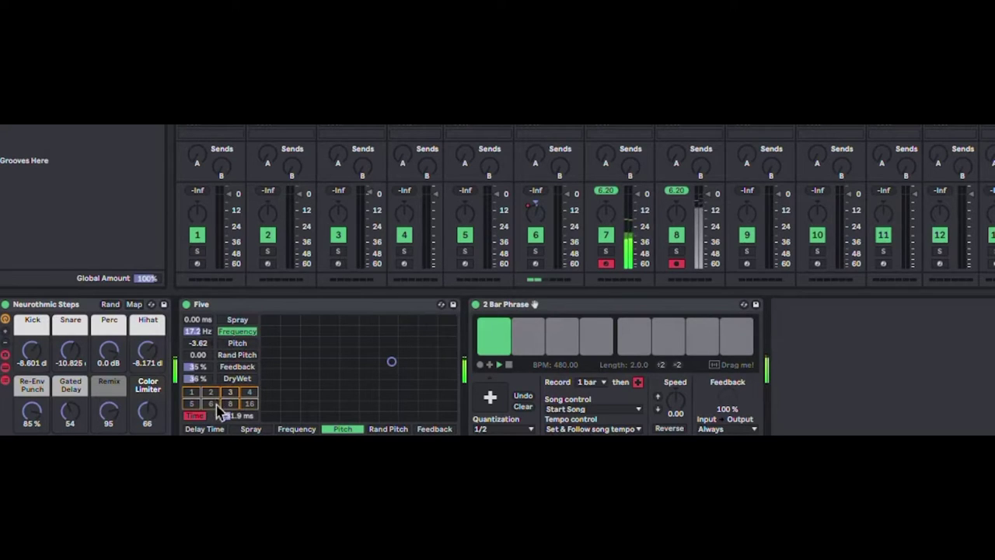
pyautogui.click(196, 417)
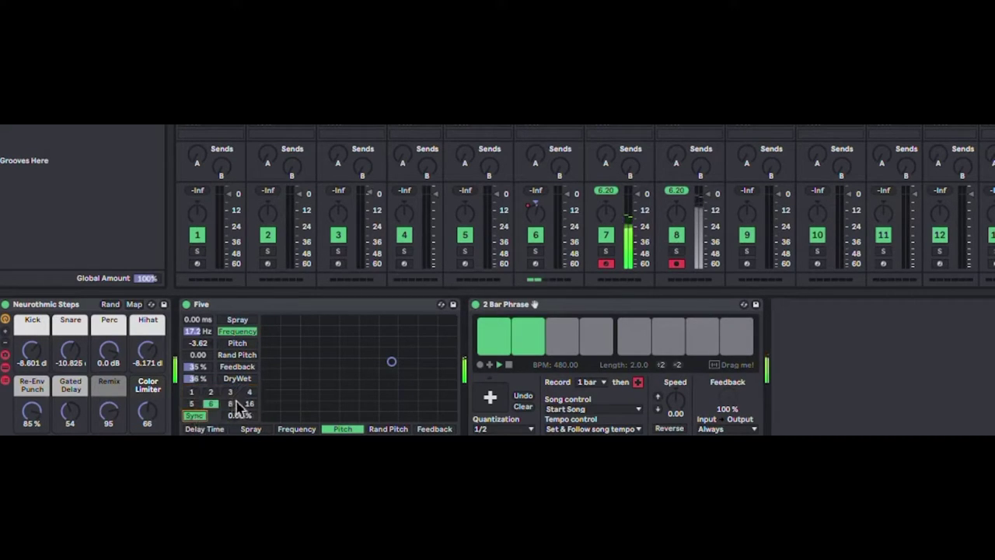
pyautogui.click(424, 402)
pyautogui.moveTo(203, 356); pyautogui.dragTo(206, 297)
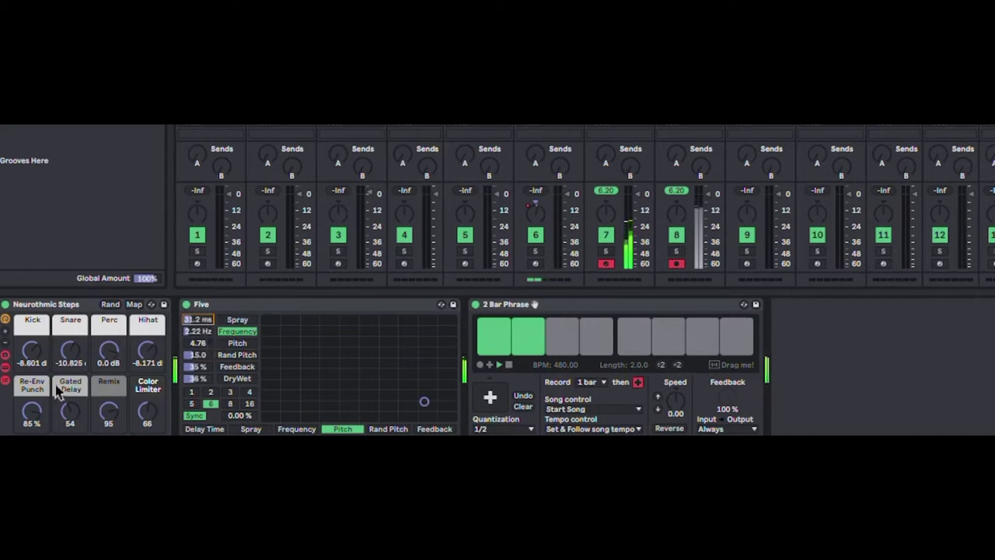
# Set Gated Delay to 76, Re-Env Punch to 37%, Kick to -19.711 dB, Snare to -inf, Hihat to -3.206 dB and Color Limiter to 127
pyautogui.moveTo(68, 414); pyautogui.dragTo(33, 458)
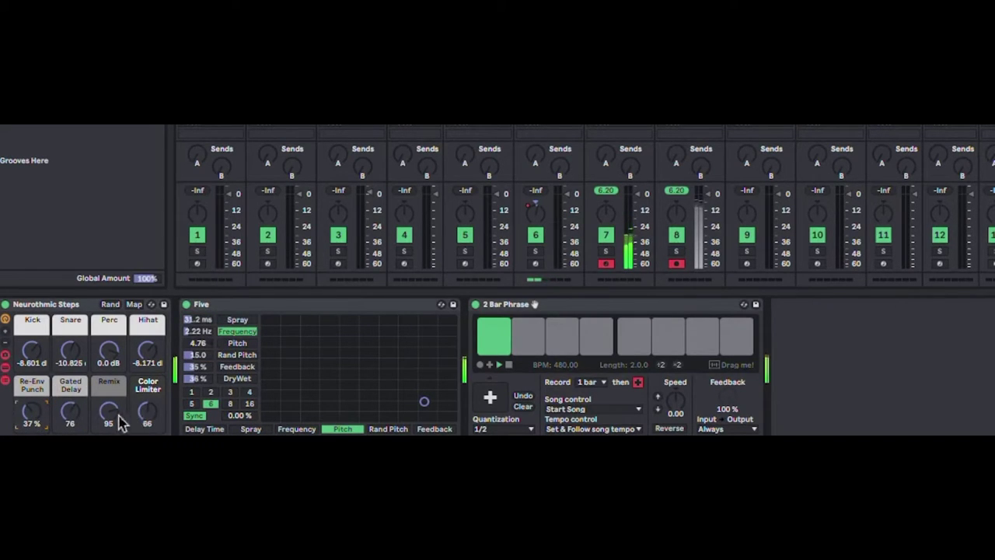
pyautogui.moveTo(32, 350); pyautogui.dragTo(70, 408)
pyautogui.moveTo(147, 352); pyautogui.dragTo(147, 329)
# On Five's XY pad, set Frequency to 60.3 Hz, Pitch to 12.0 and Feedback to 94%
pyautogui.moveTo(425, 399); pyautogui.dragTo(455, 336)
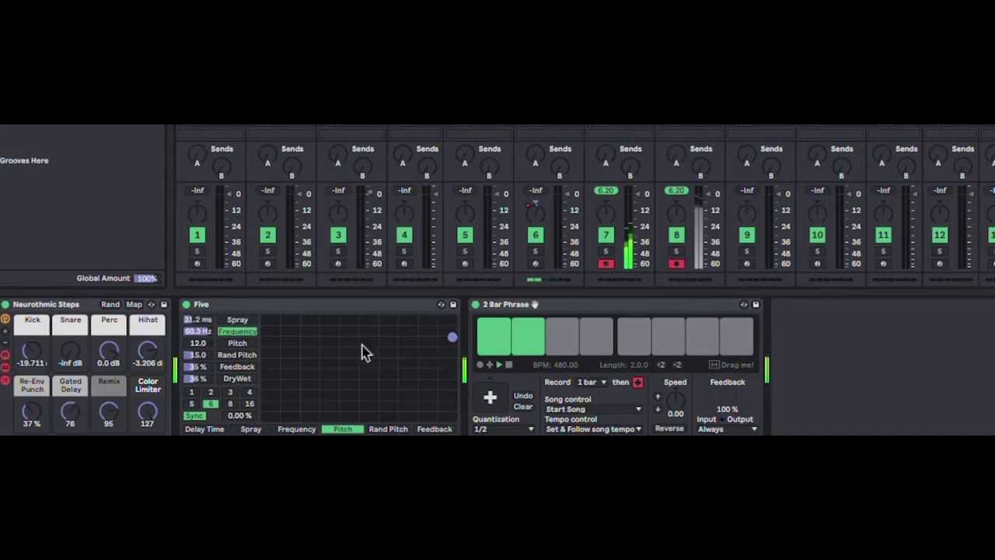
pyautogui.click(253, 366)
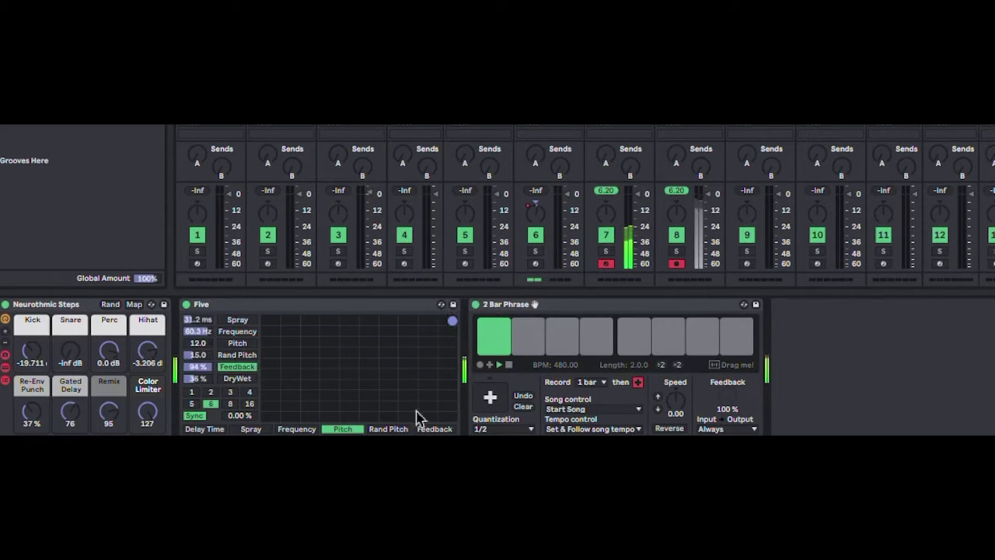
# On Five's XY pad, set Spray to 157 ms, Frequency to 11.4 Hz, Feedback to 11% and DryWet to 6.1%
pyautogui.moveTo(427, 417)
pyautogui.mouseDown()
pyautogui.moveTo(430, 398)
pyautogui.moveTo(373, 407)
pyautogui.moveTo(425, 404)
pyautogui.mouseUp()
pyautogui.click(246, 428)
pyautogui.moveTo(297, 399)
pyautogui.mouseDown()
pyautogui.moveTo(264, 413)
pyautogui.moveTo(370, 369)
pyautogui.mouseUp()
pyautogui.click(230, 380)
pyautogui.click(241, 332)
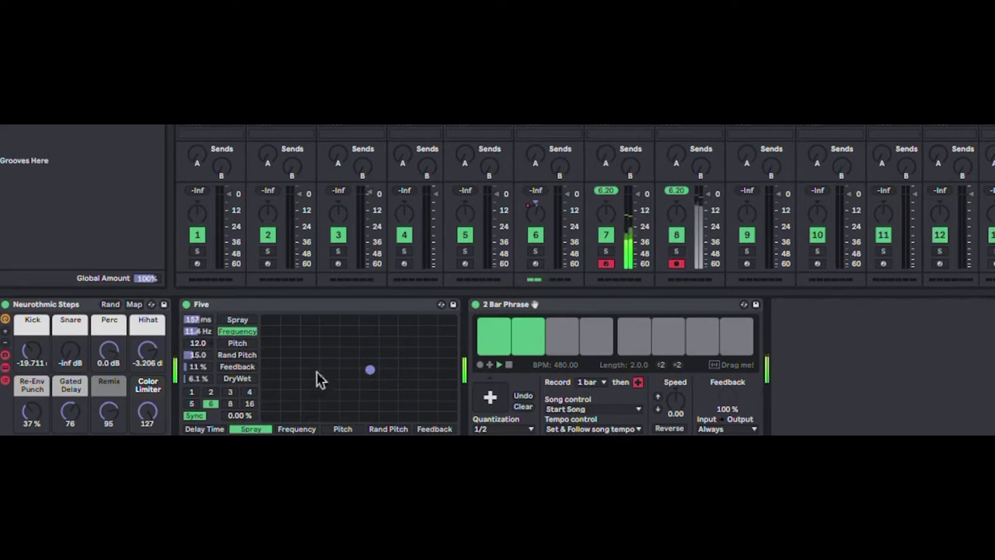
# Sweep Five's XY pad to set Spray to 26.5 ms and Frequency to 1.00 Hz
pyautogui.click(200, 342)
pyautogui.click(29, 386)
pyautogui.click(277, 396)
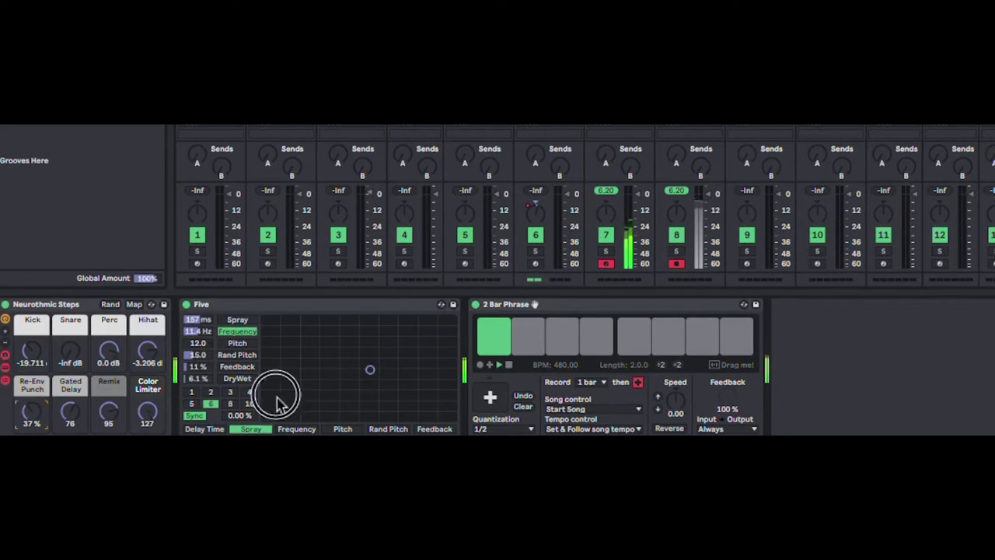
pyautogui.click(394, 361)
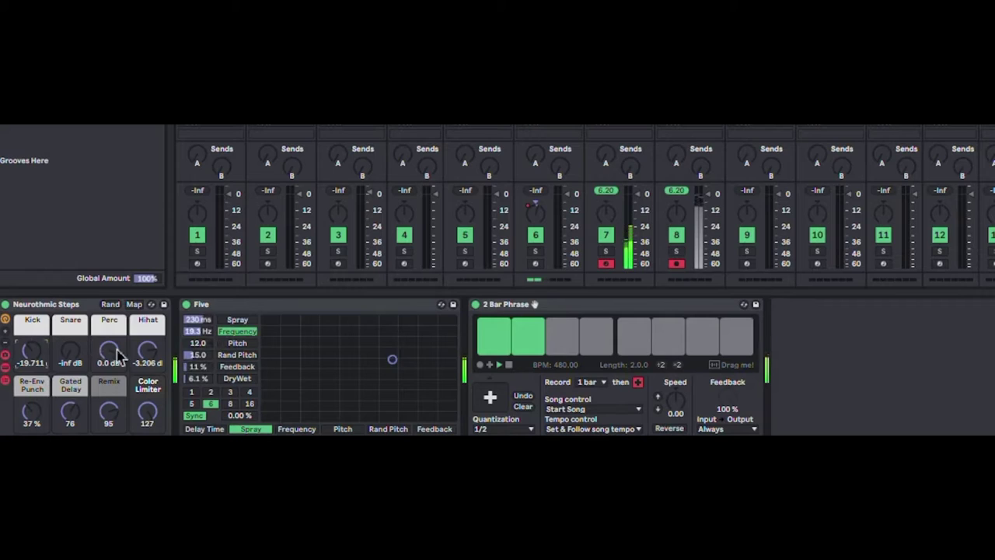
pyautogui.moveTo(304, 363); pyautogui.dragTo(308, 417)
# Set the Kick macro to -2.252 dB and overdub a pass in the 2 Bar Phrase looper before returning it to playback
pyautogui.moveTo(37, 342); pyautogui.dragTo(51, 304)
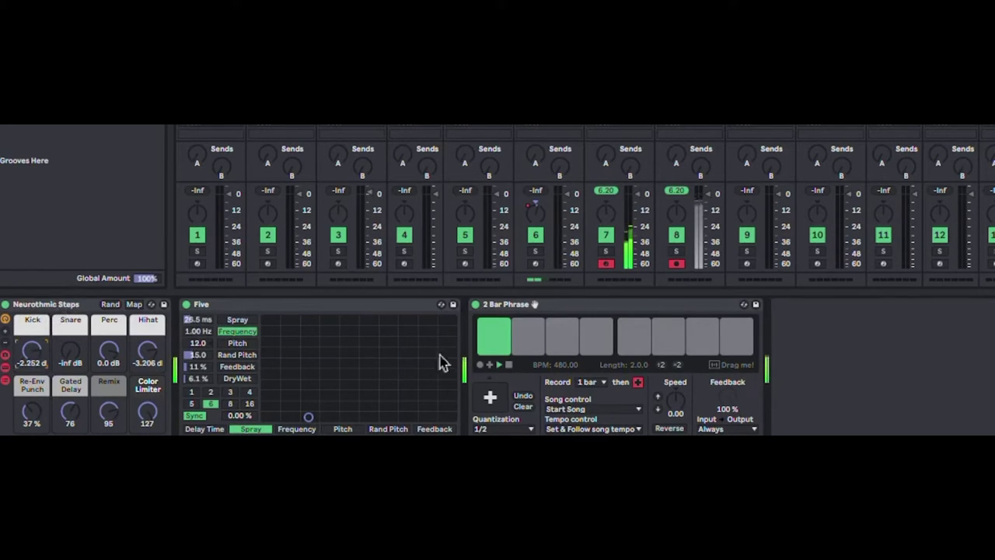
pyautogui.click(488, 400)
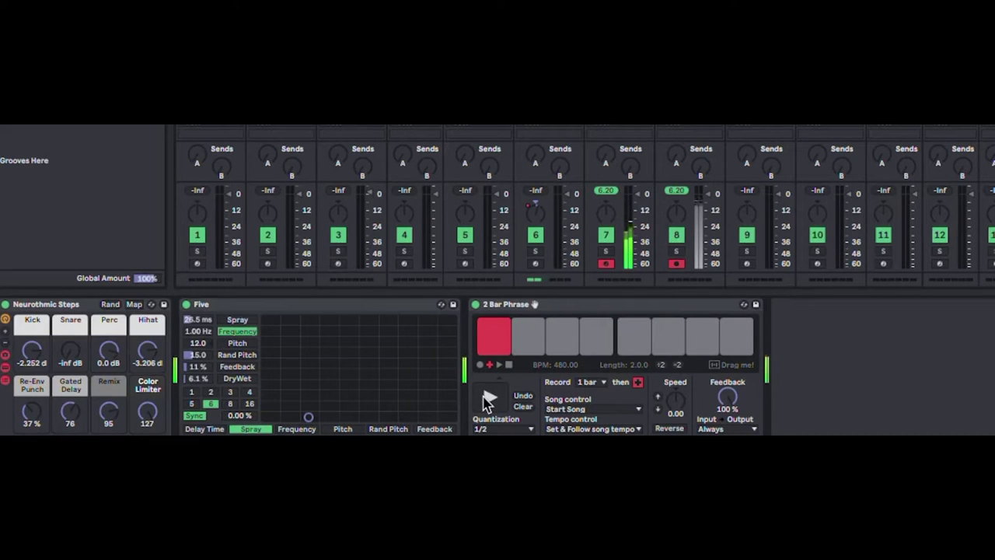
pyautogui.click(486, 401)
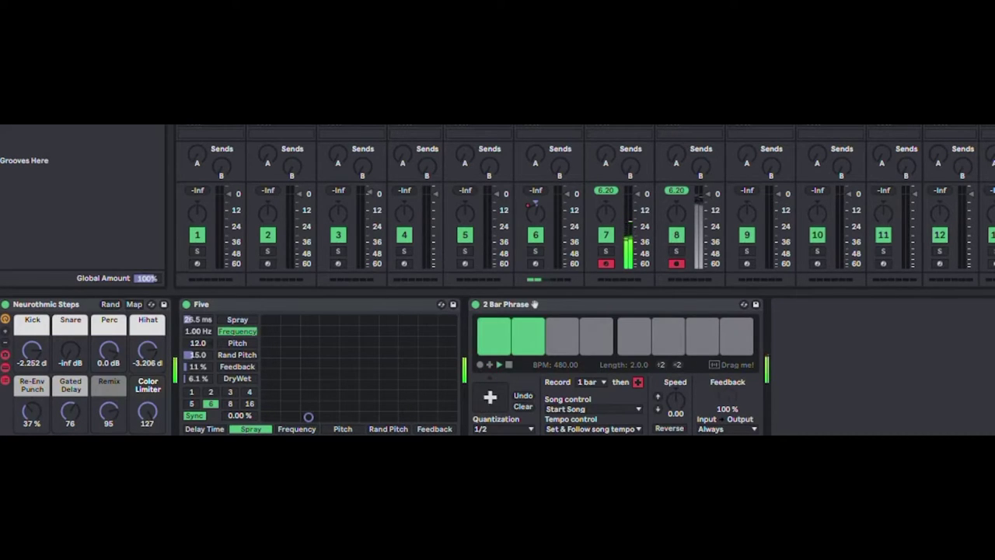
# On Five's XY pad, set Spray to 500 ms, Frequency to 70.2 Hz and Pitch to 1.14
pyautogui.moveTo(308, 411); pyautogui.dragTo(485, 399)
pyautogui.click(355, 431)
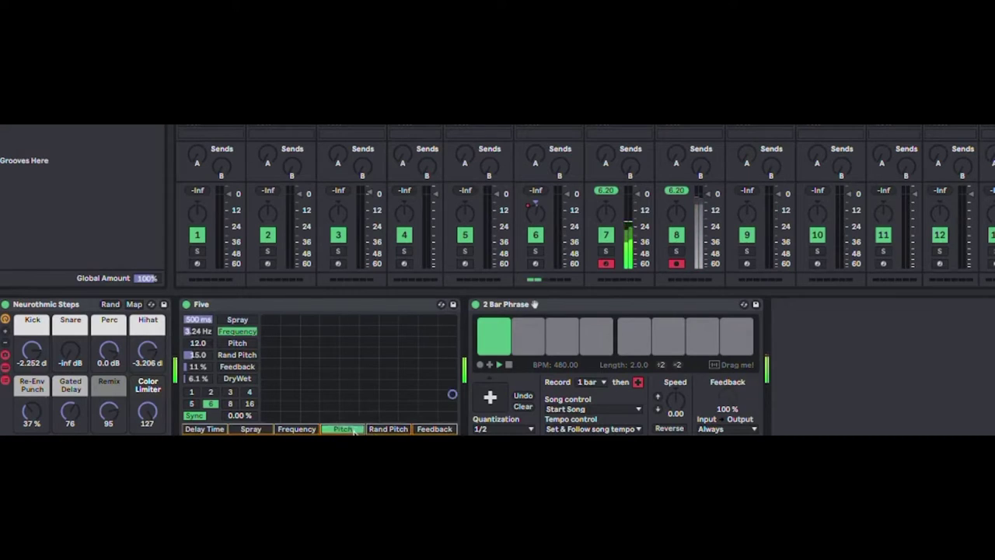
pyautogui.moveTo(419, 380); pyautogui.dragTo(410, 334)
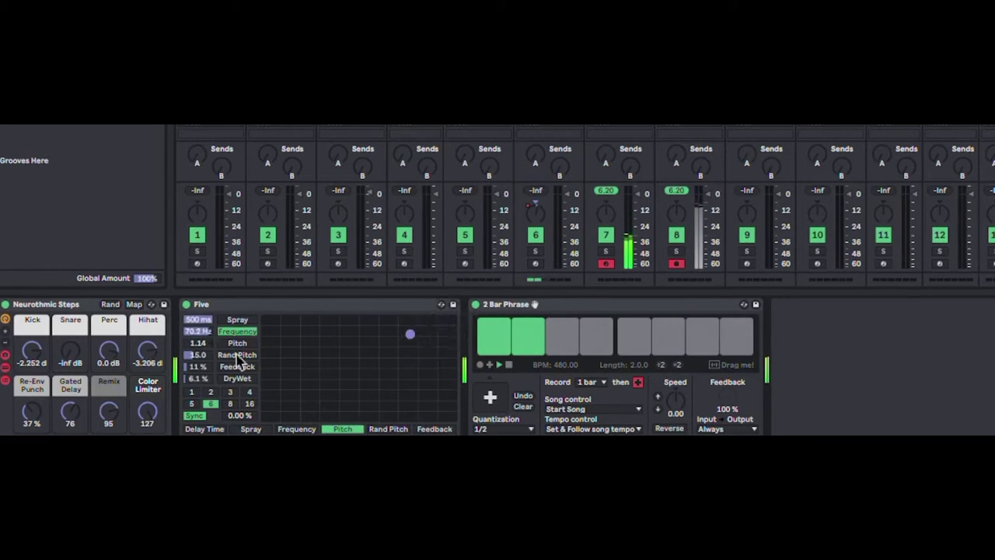
# Assign Rand Pitch to both axes of Five's pad, set it to 72.5, and randomize the Neurothmic Steps macros
pyautogui.click(236, 355)
pyautogui.click(381, 432)
pyautogui.moveTo(387, 416)
pyautogui.mouseDown()
pyautogui.moveTo(413, 338)
pyautogui.moveTo(409, 362)
pyautogui.moveTo(323, 383)
pyautogui.moveTo(368, 380)
pyautogui.moveTo(390, 400)
pyautogui.mouseUp()
pyautogui.click(108, 307)
pyautogui.click(112, 305)
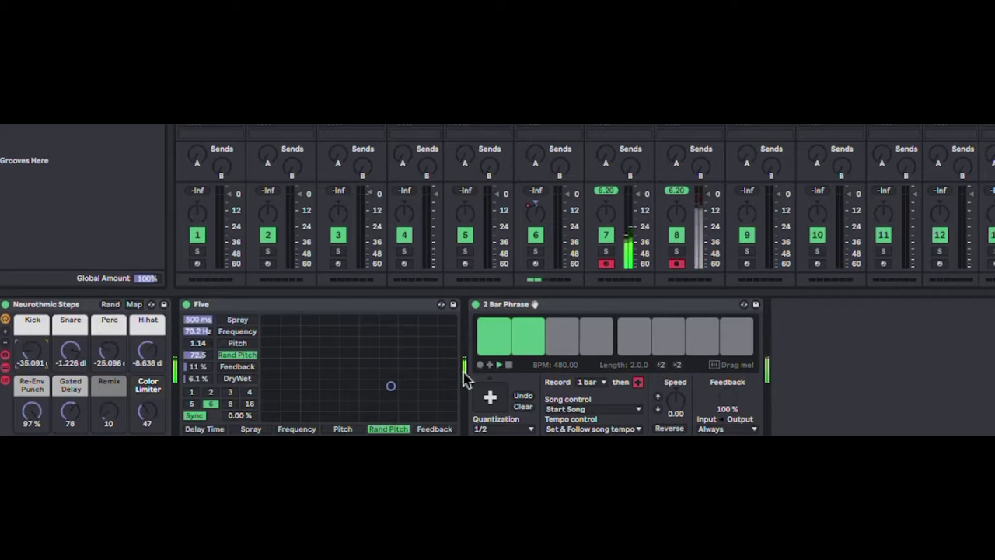
# On Five's XY pad, set Frequency to 15.2 Hz, Rand Pitch to 0.01 and the synced Delay Time to beat division 2
pyautogui.click(302, 431)
pyautogui.click(367, 363)
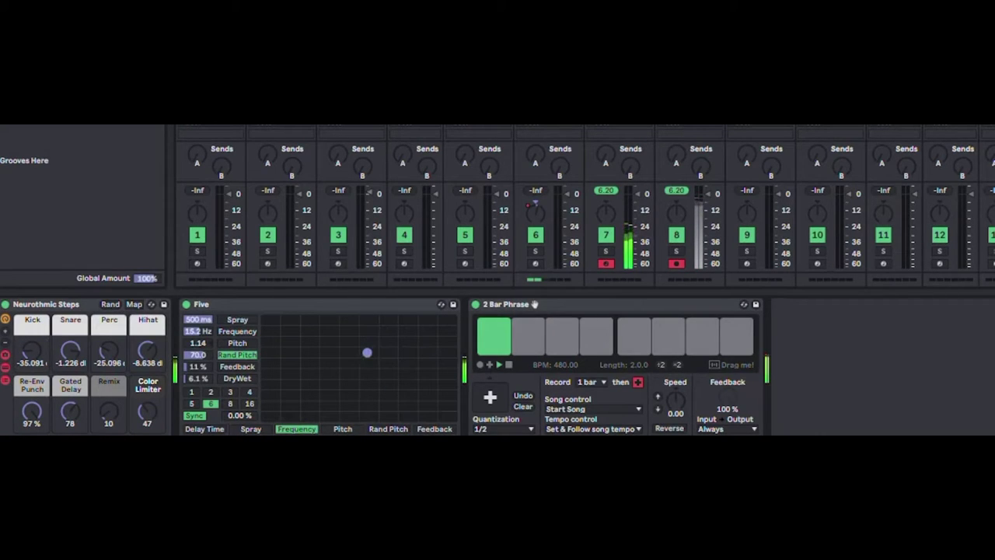
pyautogui.click(205, 429)
pyautogui.moveTo(376, 363); pyautogui.dragTo(289, 400)
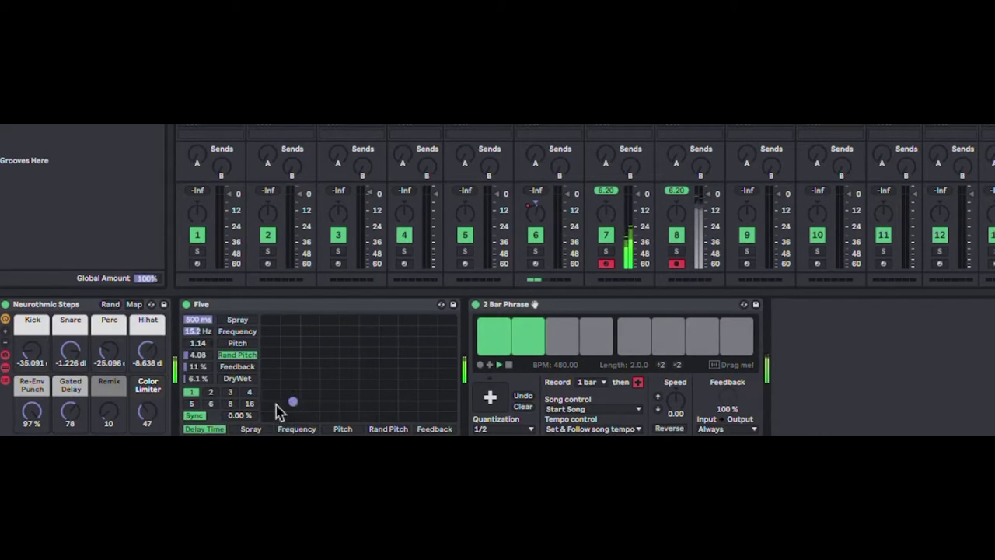
pyautogui.click(249, 404)
pyautogui.moveTo(342, 416); pyautogui.dragTo(311, 413)
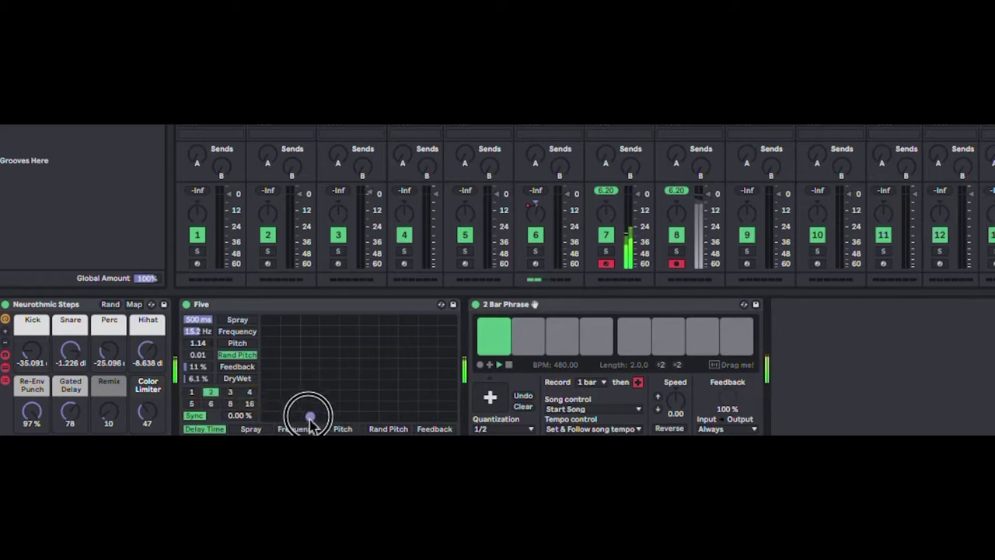
# Switch Five's delay from Sync to Time, and set Delay Time to 38.3 ms and Rand Pitch to 8.89
pyautogui.click(195, 415)
pyautogui.click(378, 386)
pyautogui.moveTo(378, 388); pyautogui.dragTo(366, 407)
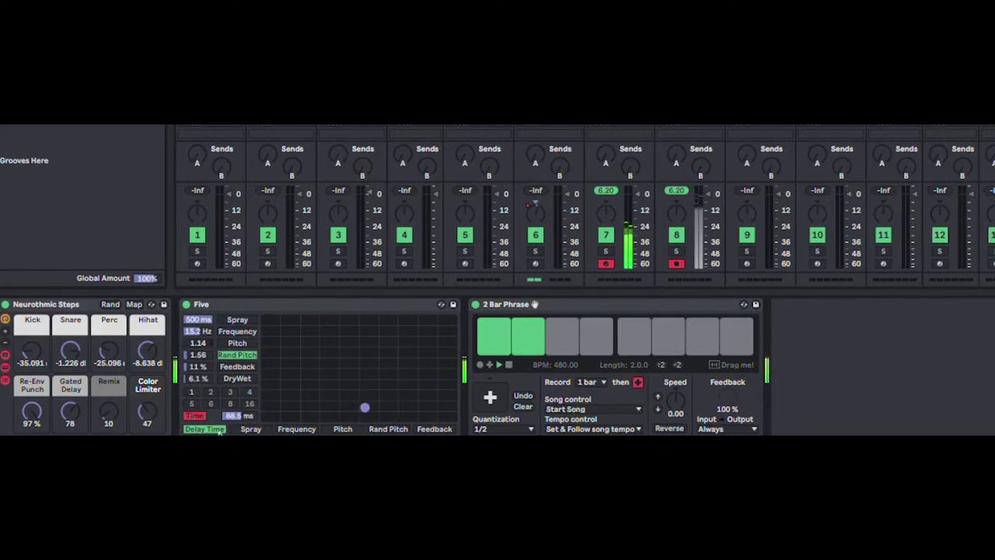
pyautogui.click(322, 393)
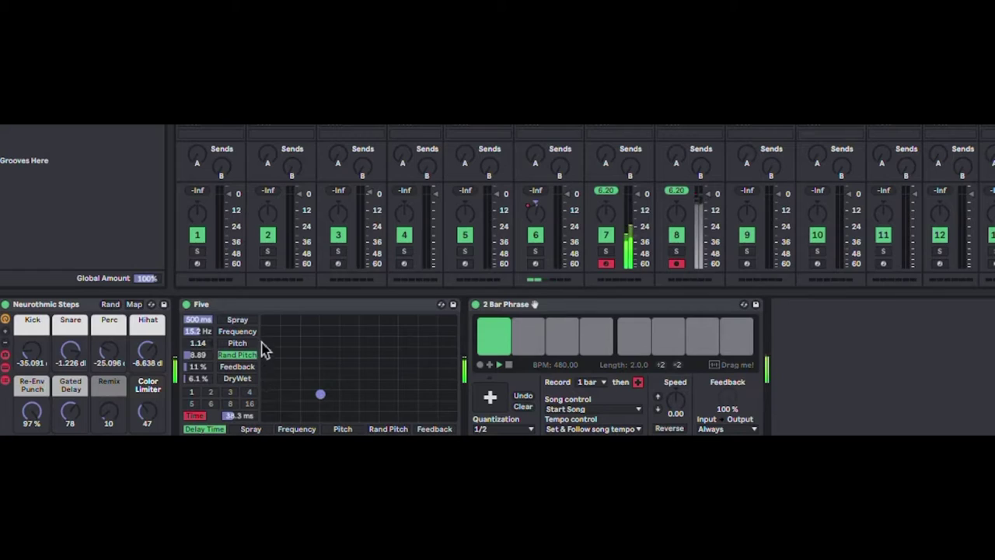
# On Five's XY pad, set Spray to 45.9 ms, Frequency to 1.30 Hz and Delay Time to 1.00 ms
pyautogui.click(247, 321)
pyautogui.moveTo(322, 370); pyautogui.dragTo(366, 387)
pyautogui.click(258, 331)
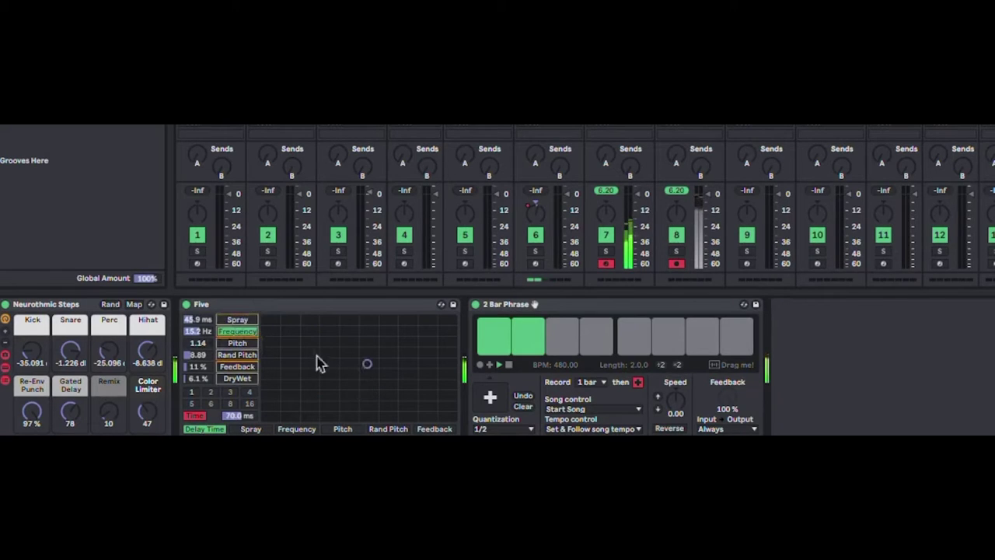
pyautogui.moveTo(318, 364); pyautogui.dragTo(470, 382)
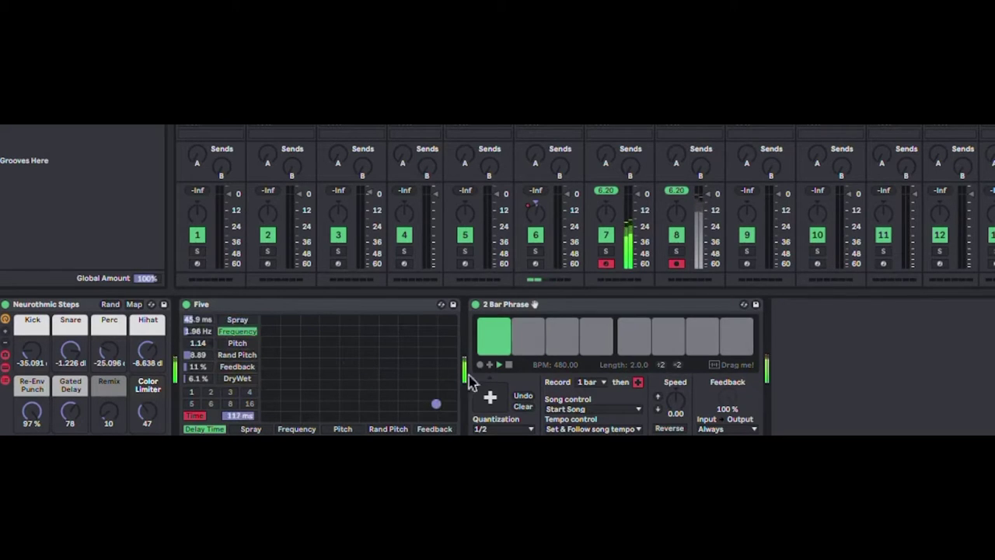
pyautogui.click(318, 384)
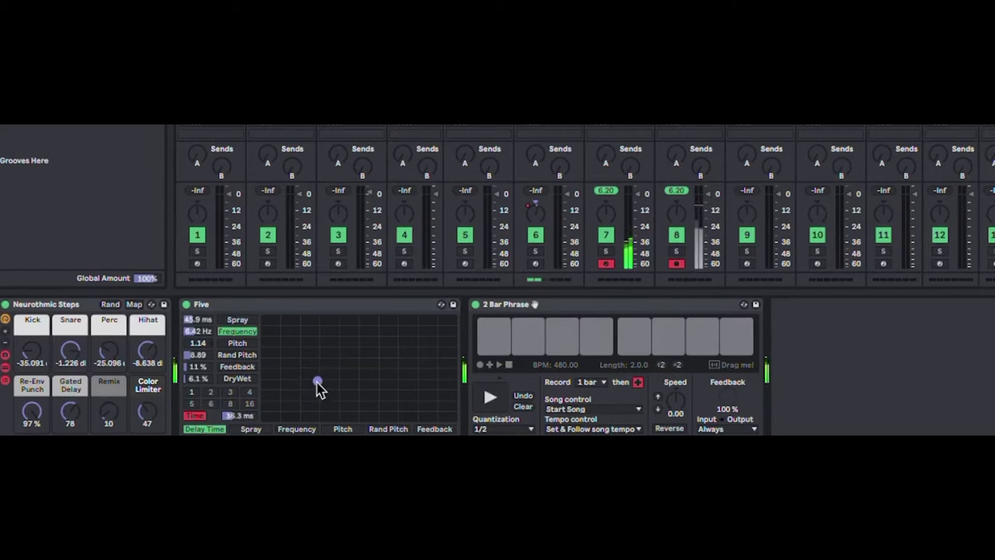
pyautogui.moveTo(318, 387); pyautogui.dragTo(265, 424)
# Assign DryWet and Feedback to Five's pad axes, set both to 0.0%, and set the Kick macro to 2.51 dB
pyautogui.click(243, 378)
pyautogui.click(430, 428)
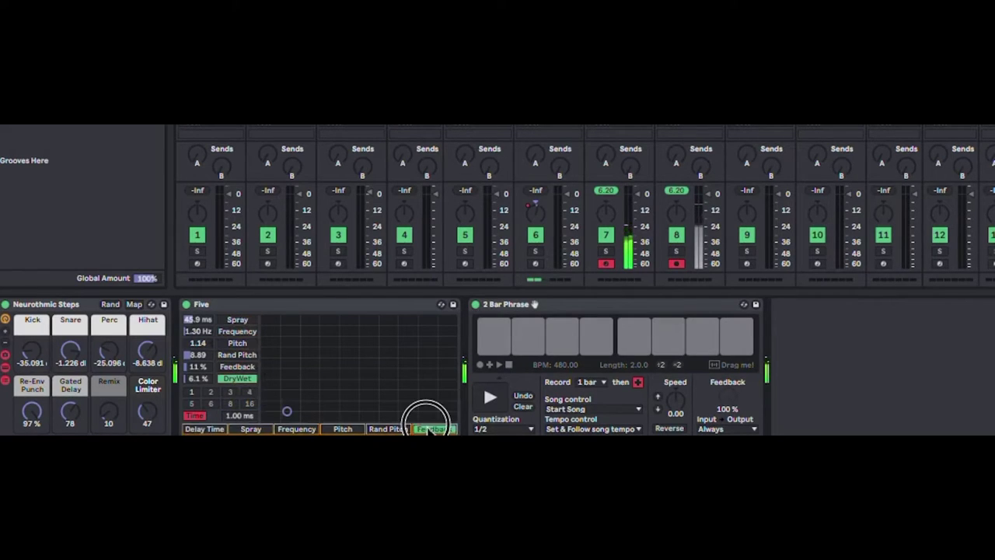
pyautogui.moveTo(426, 412); pyautogui.dragTo(496, 363)
pyautogui.moveTo(411, 373); pyautogui.dragTo(342, 418)
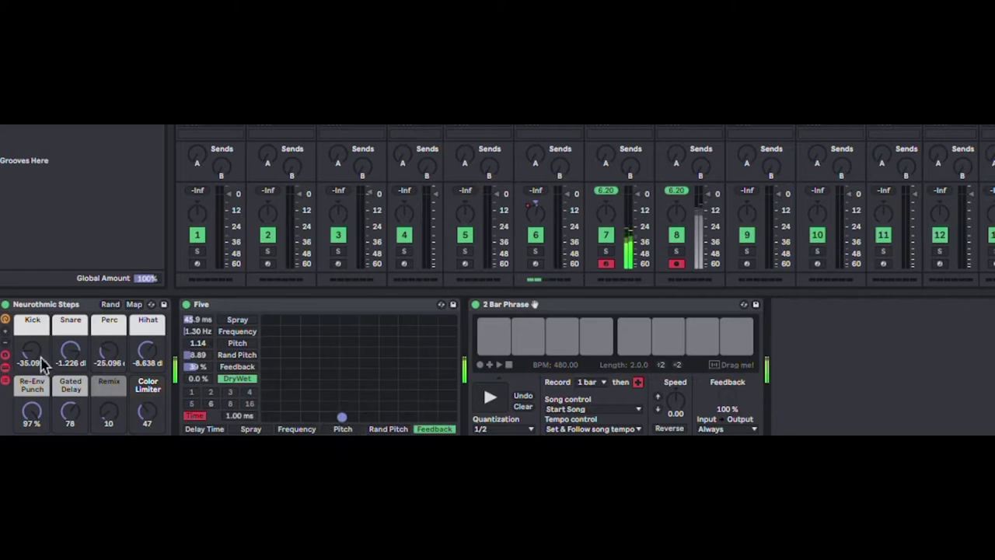
pyautogui.moveTo(43, 364); pyautogui.dragTo(47, 294)
pyautogui.moveTo(342, 418); pyautogui.dragTo(266, 417)
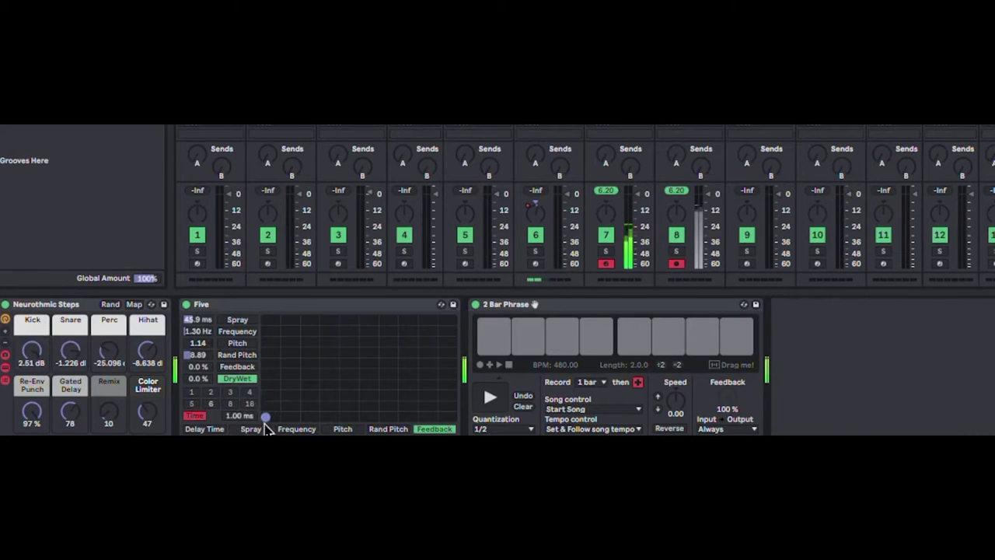
# Sync Five's delay to beat division 5, and set DryWet to 23% and Feedback to 32%
pyautogui.click(195, 416)
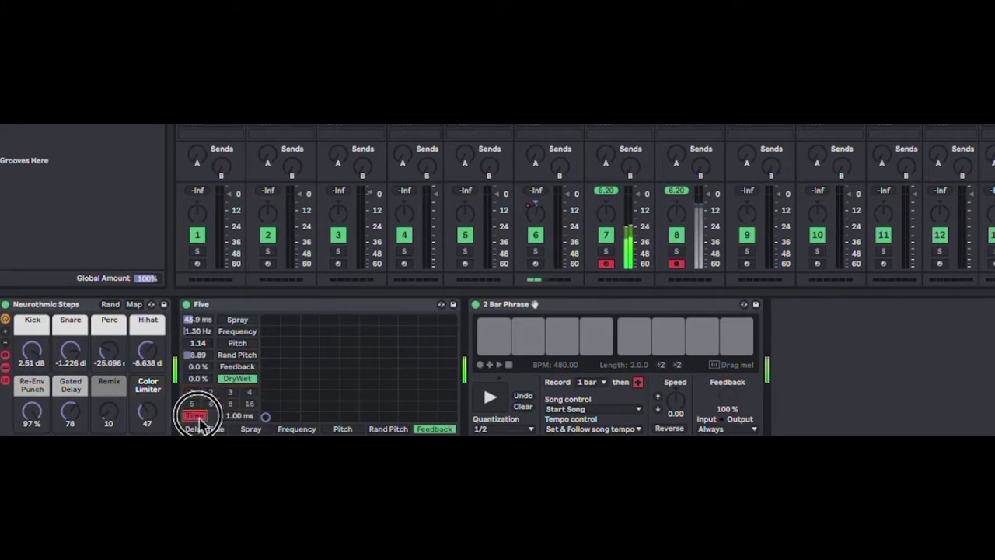
pyautogui.click(249, 403)
pyautogui.moveTo(308, 399); pyautogui.dragTo(384, 398)
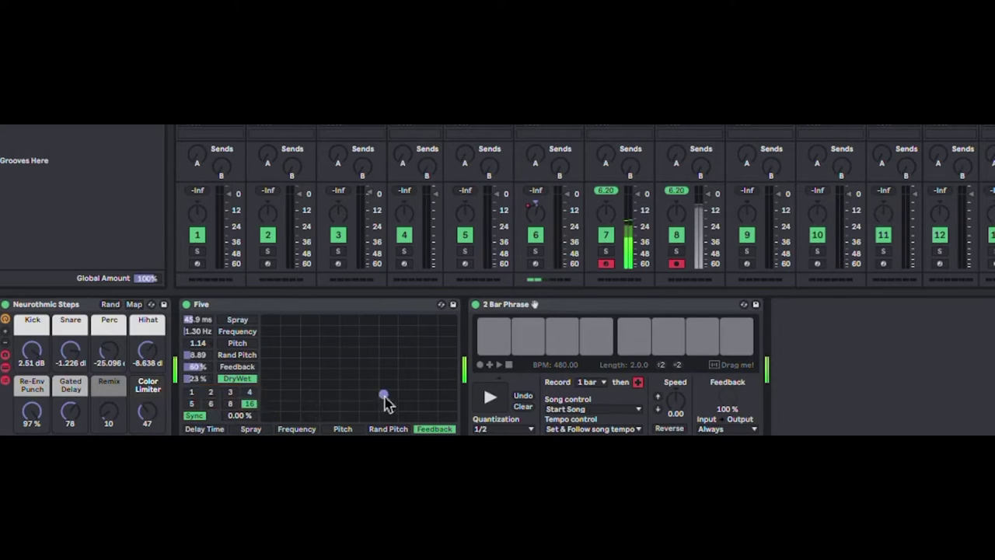
pyautogui.click(230, 364)
pyautogui.moveTo(298, 403); pyautogui.dragTo(243, 404)
pyautogui.click(195, 401)
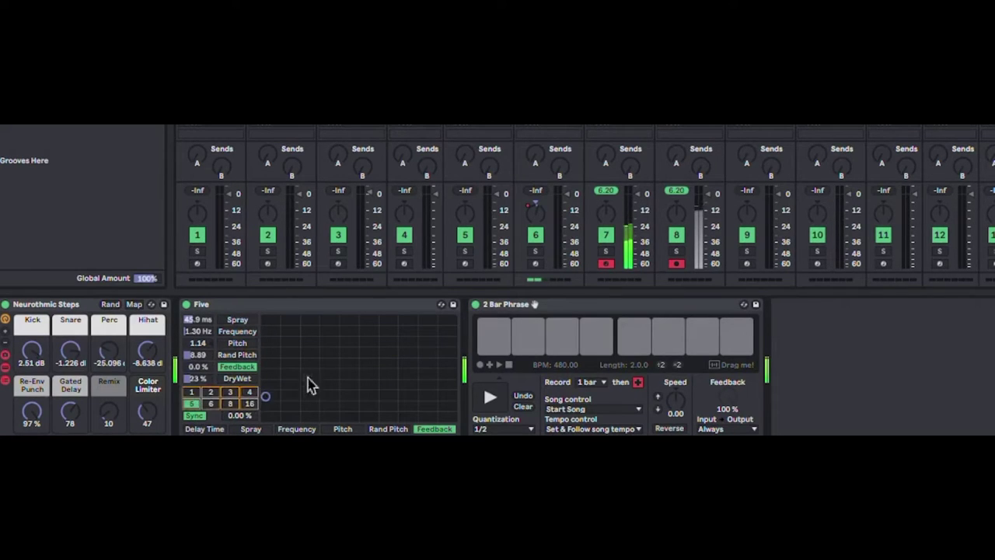
pyautogui.moveTo(308, 384); pyautogui.dragTo(365, 382)
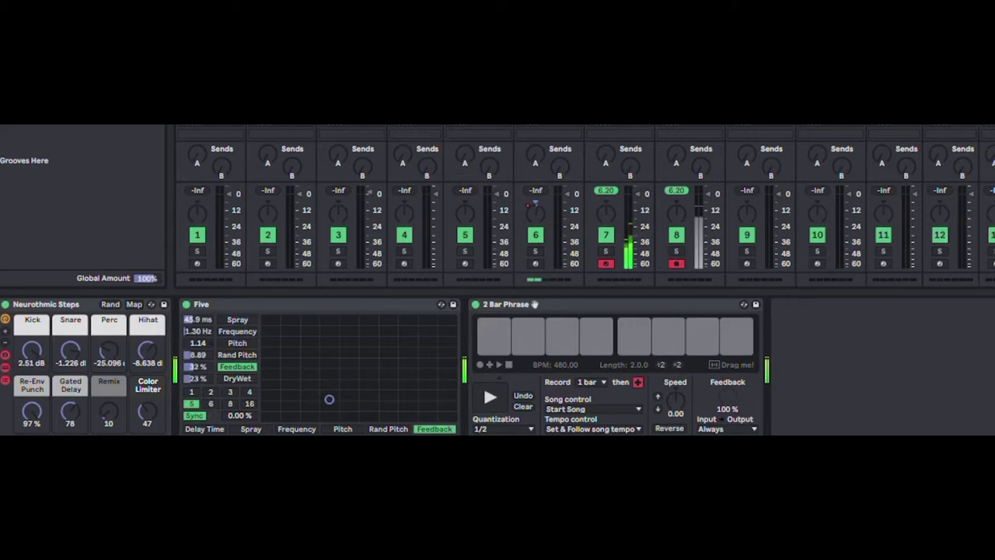
# Adjust the volume faders of tracks 8 and 7
pyautogui.moveTo(707, 242); pyautogui.dragTo(713, 222)
pyautogui.moveTo(623, 252); pyautogui.dragTo(642, 210)
pyautogui.moveTo(646, 220); pyautogui.dragTo(642, 208)
# On Five's XY pad, set Pitch to -16.7, Frequency to 30.5 Hz and Feedback to 84%
pyautogui.click(333, 355)
pyautogui.click(238, 342)
pyautogui.click(371, 384)
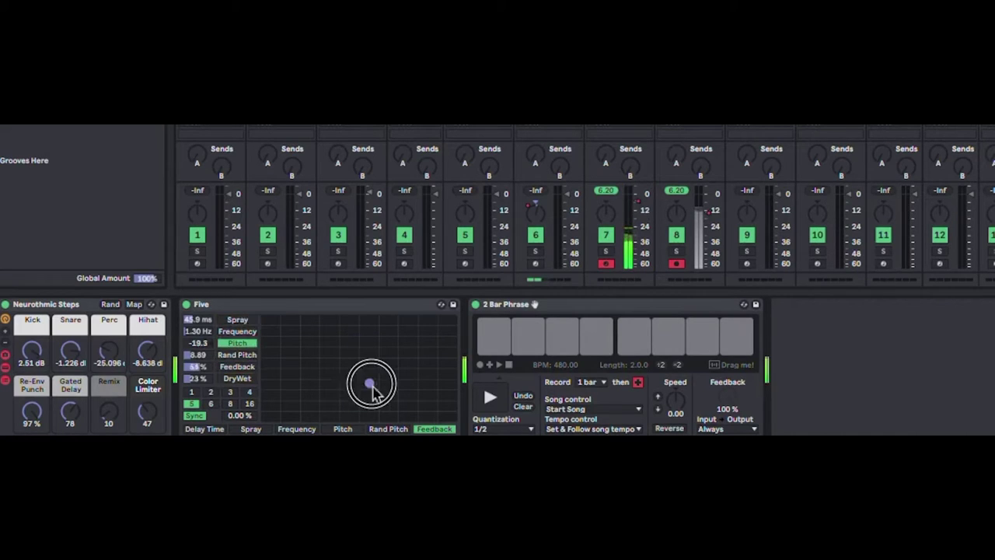
pyautogui.moveTo(371, 384); pyautogui.dragTo(381, 380)
pyautogui.click(248, 332)
pyautogui.click(452, 391)
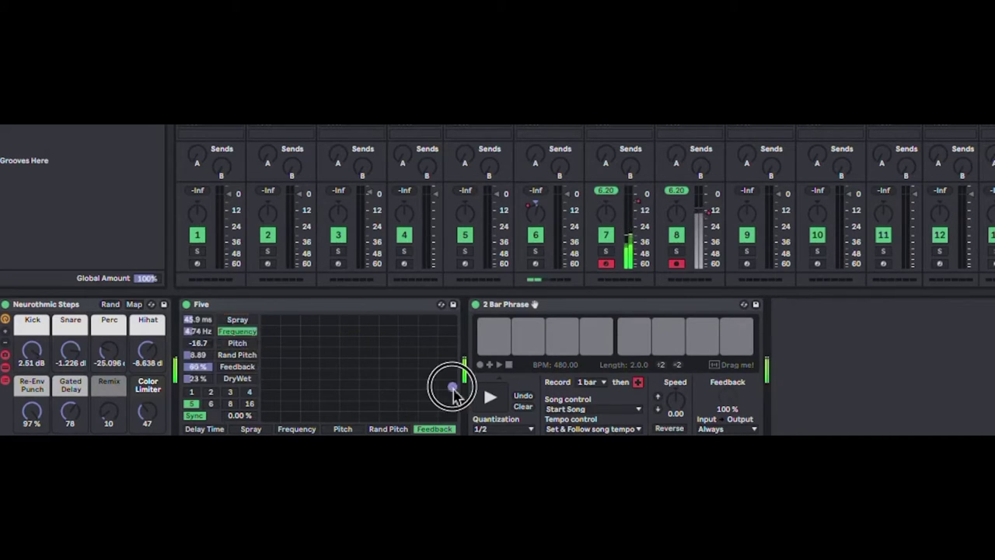
pyautogui.moveTo(455, 392); pyautogui.dragTo(432, 351)
# Set the Neurothmic Steps macros Remix to 105, Color Limiter to 36 and Gated Delay to 127
pyautogui.click(119, 424)
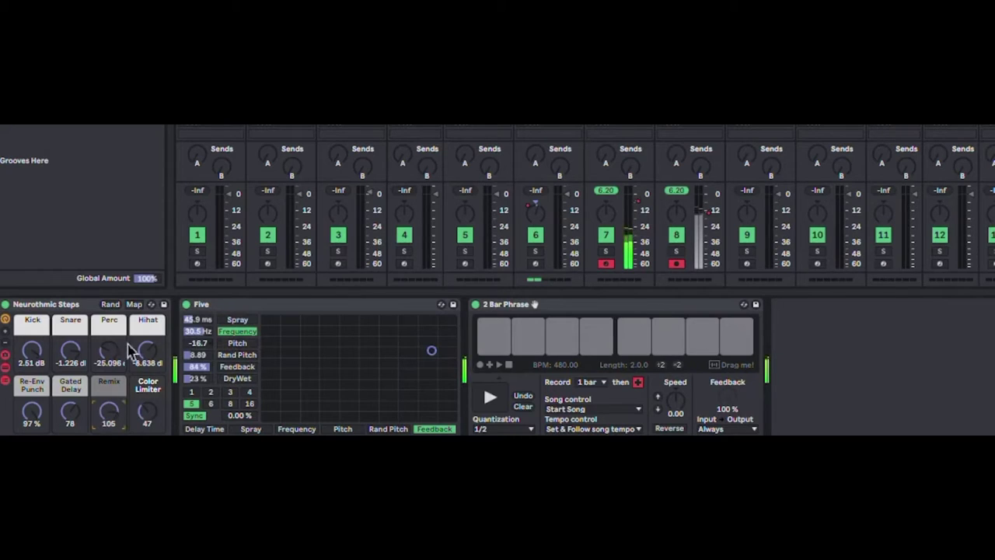
pyautogui.moveTo(147, 406); pyautogui.dragTo(139, 417)
pyautogui.moveTo(61, 409); pyautogui.dragTo(80, 346)
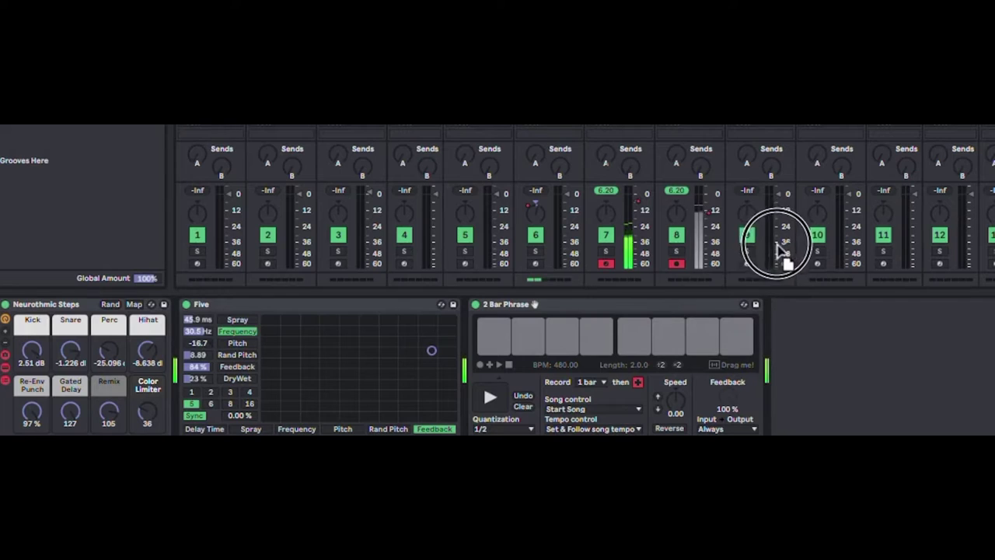
# Add the Drum Loop Smoother EQ preset to the device chain after the 2 Bar Phrase looper
pyautogui.moveTo(777, 245); pyautogui.dragTo(824, 419)
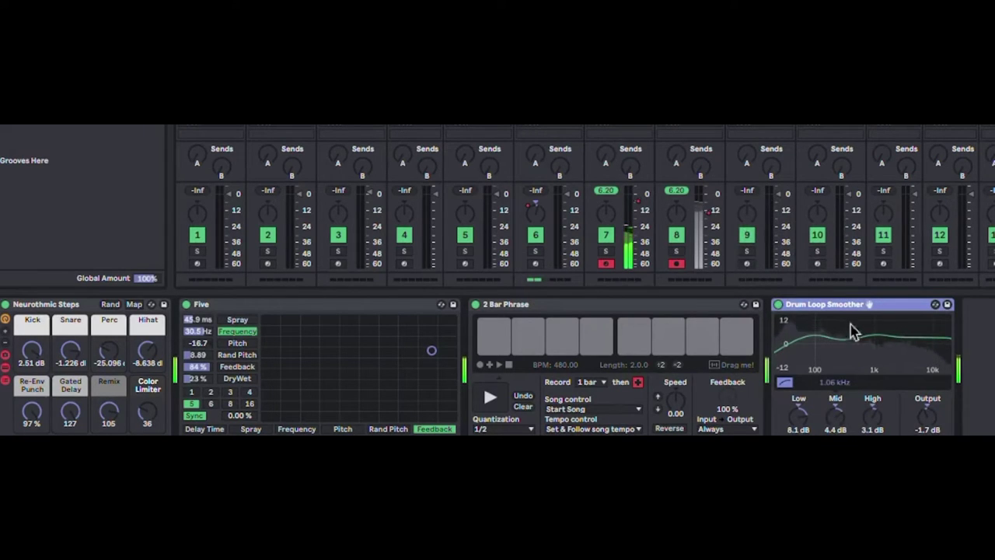
# Set Five's Frequency to 7.20 Hz and Feedback to 22%, and move Five to the end of the device chain
pyautogui.click(350, 379)
pyautogui.moveTo(350, 381); pyautogui.dragTo(309, 379)
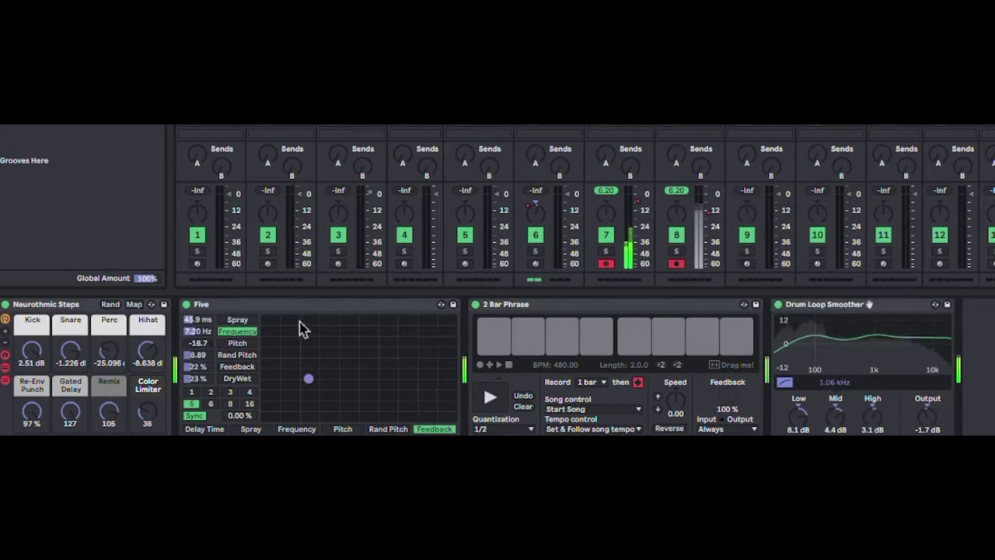
pyautogui.moveTo(316, 305); pyautogui.dragTo(986, 377)
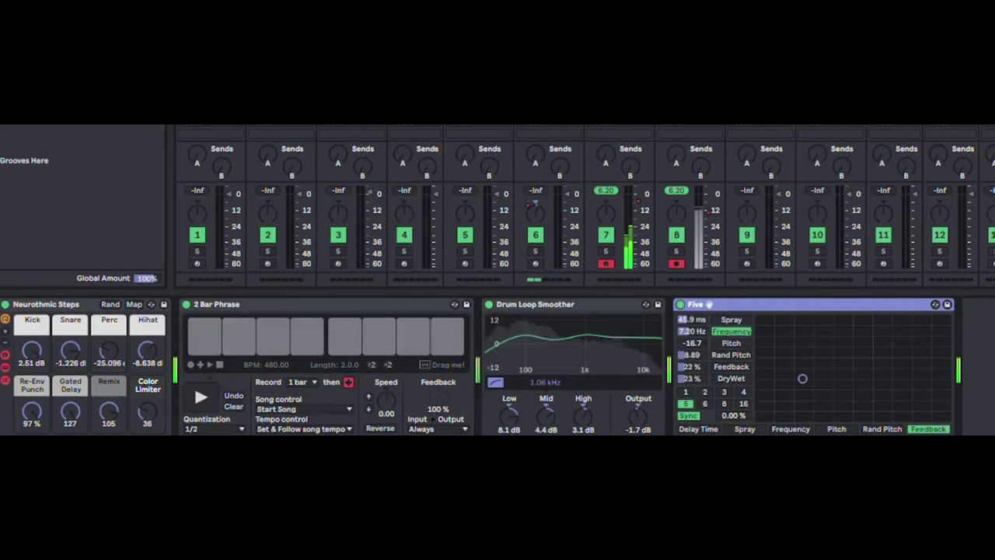
# Adjust the Drum Loop Smoother's bands, setting Low to -6.8 dB, High to 7.1 dB and Output to 2.7 dB
pyautogui.doubleClick(509, 423)
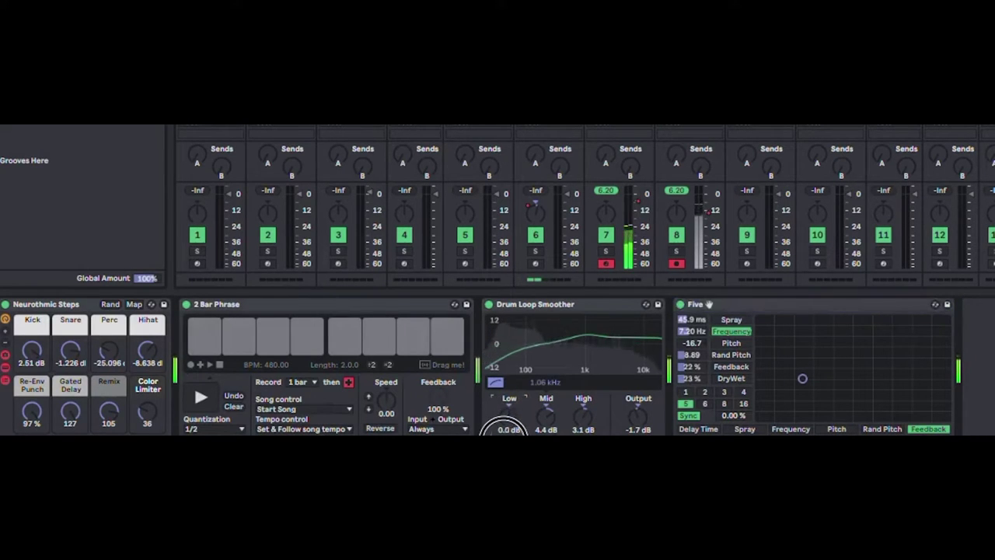
pyautogui.moveTo(509, 423); pyautogui.dragTo(513, 348)
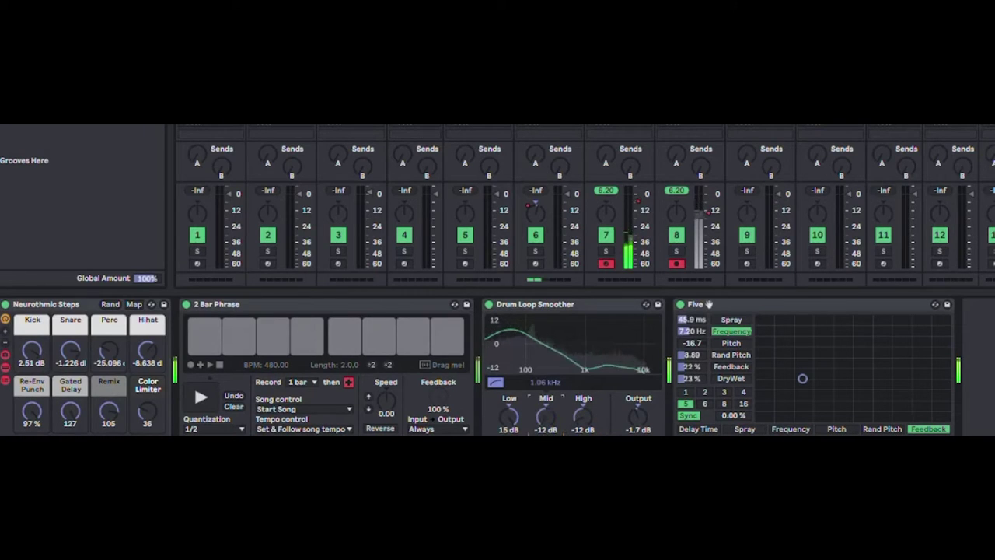
pyautogui.moveTo(643, 426); pyautogui.dragTo(545, 236)
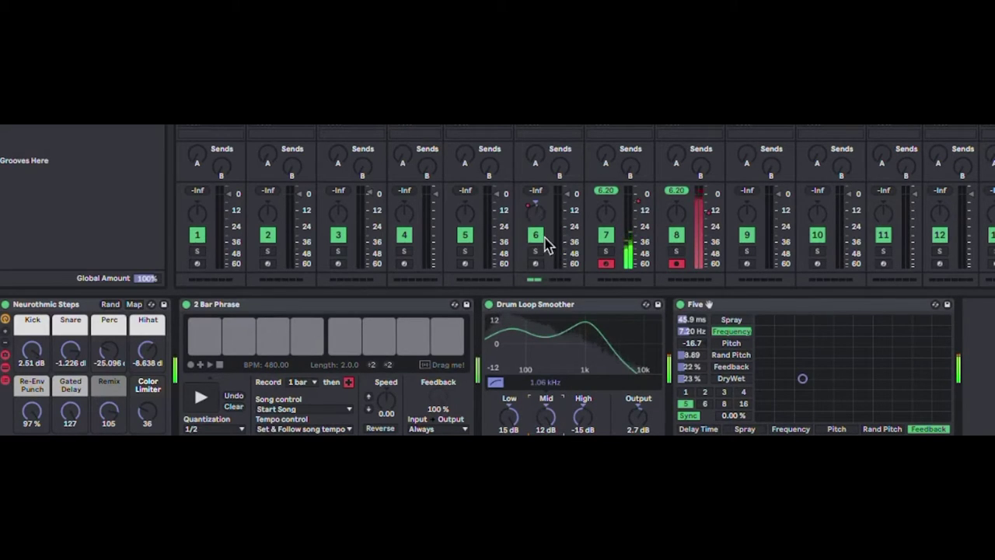
pyautogui.moveTo(528, 346); pyautogui.dragTo(582, 327)
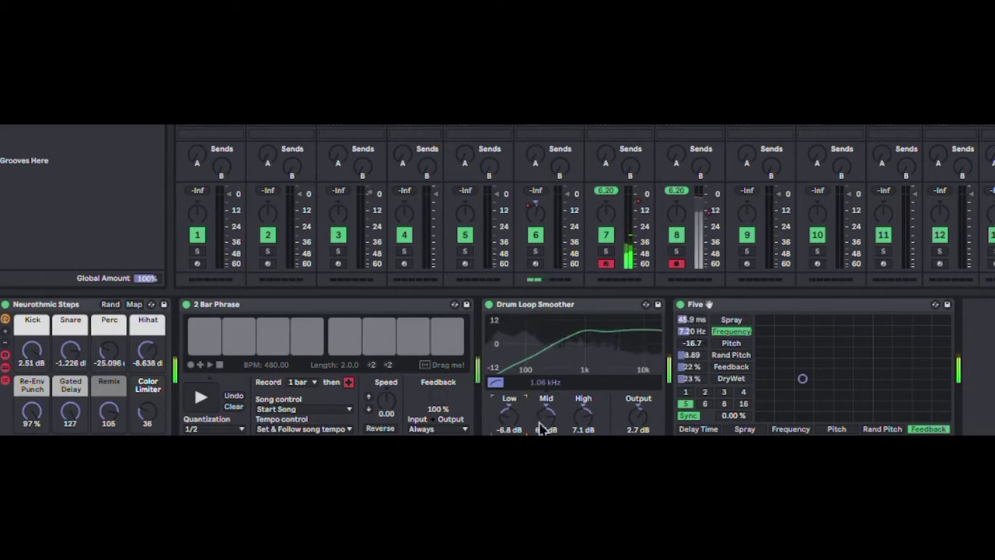
# Set the Drum Loop Smoother's Mid band to 3.2 dB and its Output to 0.0 dB
pyautogui.moveTo(543, 464); pyautogui.dragTo(545, 423)
pyautogui.moveTo(638, 418); pyautogui.dragTo(639, 427)
# Adjust Five to beat value 3, Frequency 1.16 Hz, Pitch -0.75, Rand Pitch 32.0 and Feedback 33%
pyautogui.click(723, 393)
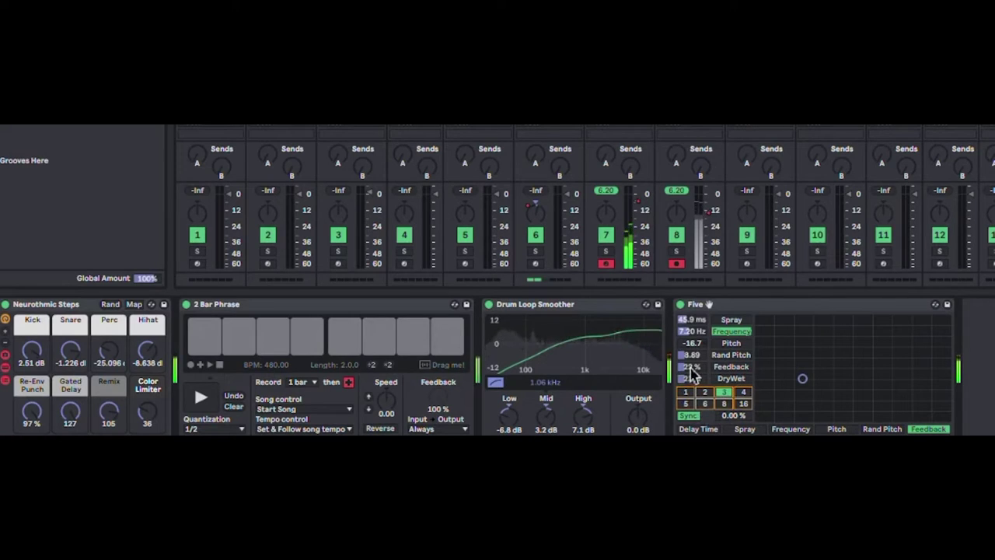
pyautogui.moveTo(690, 372); pyautogui.dragTo(699, 314)
pyautogui.click(731, 367)
pyautogui.moveTo(906, 367); pyautogui.dragTo(904, 415)
pyautogui.click(731, 333)
pyautogui.moveTo(822, 382); pyautogui.dragTo(825, 416)
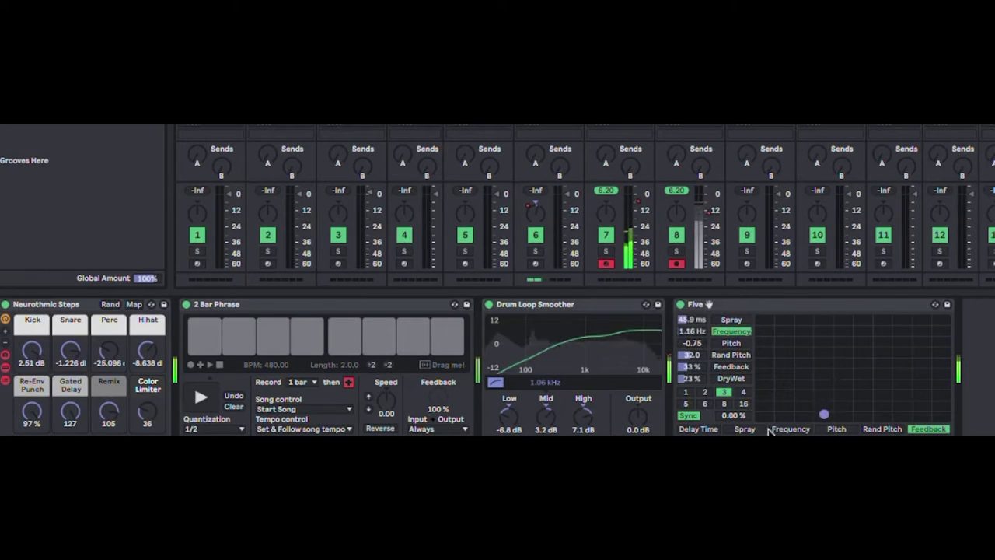
# Assign Delay Time to the horizontal axis of Five's pad, setting beat value 2, Frequency 9.39 Hz and a 33.3% delay offset
pyautogui.click(751, 429)
pyautogui.click(788, 429)
pyautogui.moveTo(809, 366); pyautogui.dragTo(833, 355)
pyautogui.click(706, 428)
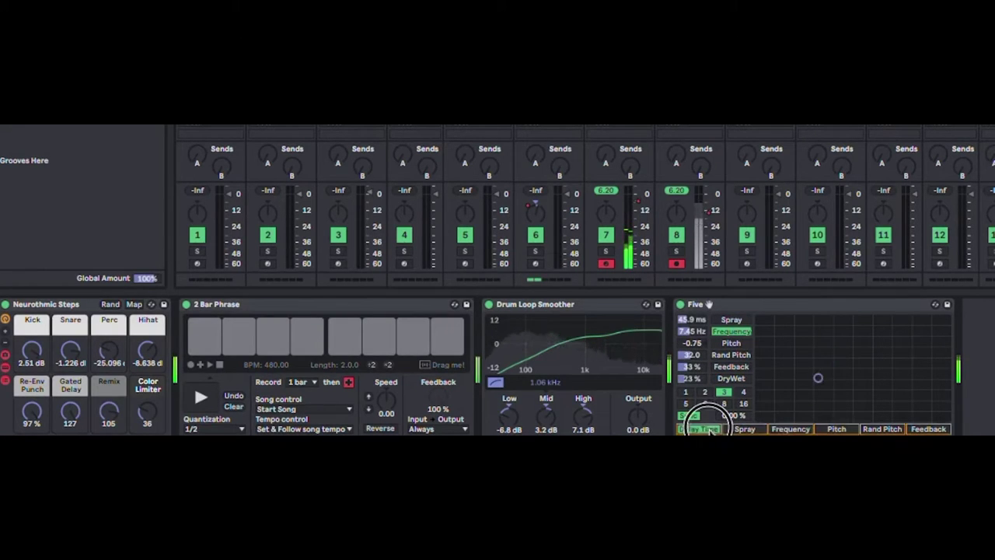
pyautogui.moveTo(798, 409); pyautogui.dragTo(816, 373)
pyautogui.moveTo(738, 417); pyautogui.dragTo(741, 352)
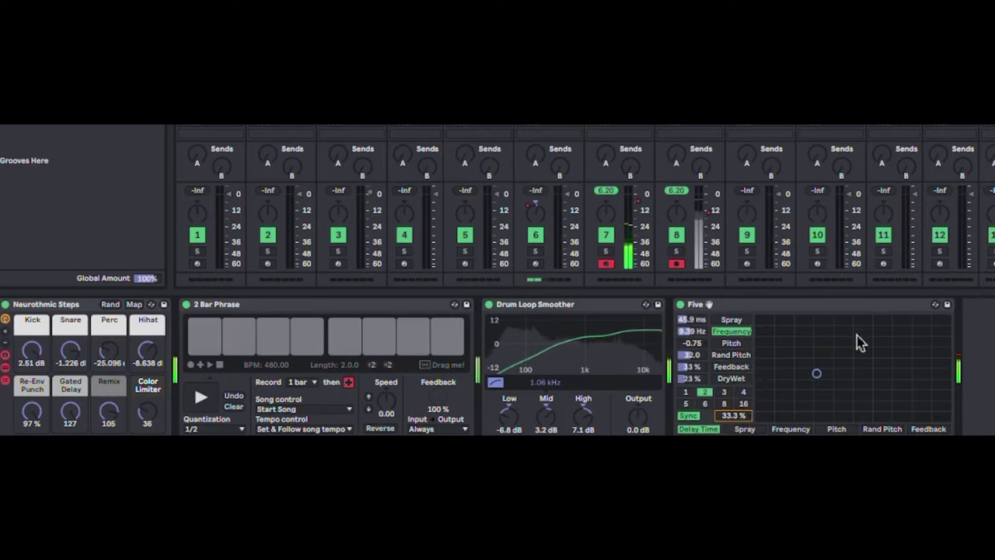
# Set Five to beat value 16, Feedback 68% and Frequency 150 Hz, and assign Rand Pitch to the pad's horizontal axis
pyautogui.click(942, 370)
pyautogui.click(922, 427)
pyautogui.moveTo(891, 382); pyautogui.dragTo(892, 316)
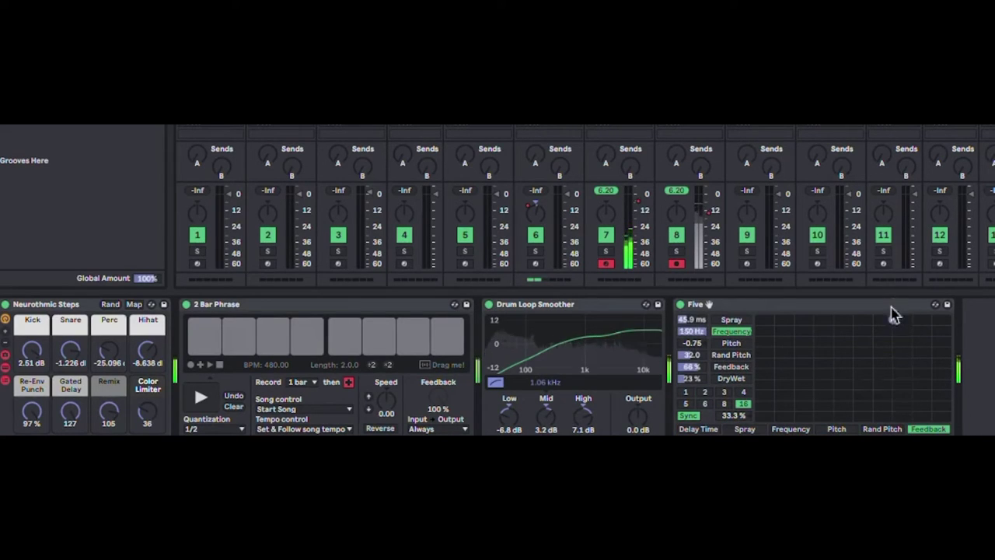
pyautogui.click(897, 427)
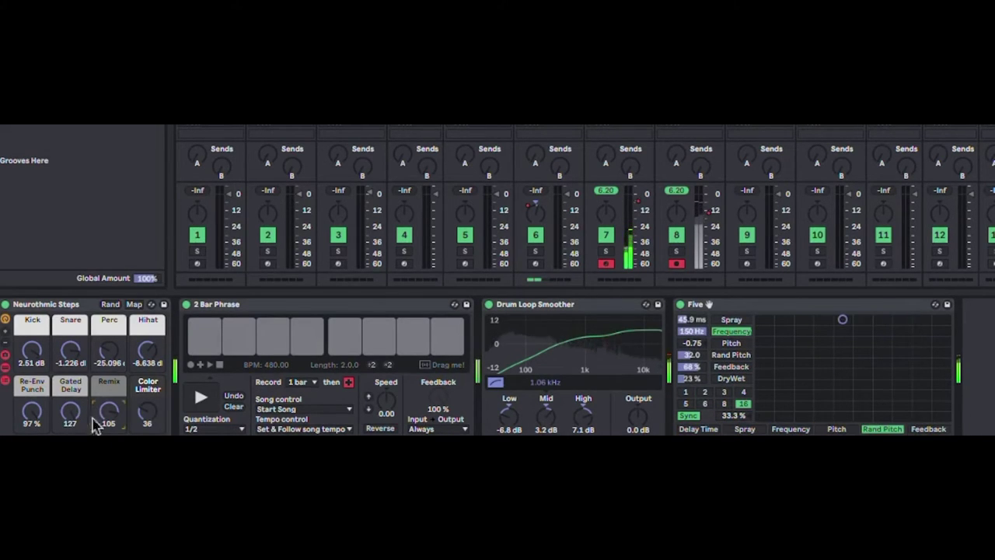
# Set the Neurothmic Steps macros Gated Delay to 42, Re-Env Punch to 16%, Remix and Color Limiter to 127, Hihat to -inf and Snare to 1.556 dB
pyautogui.moveTo(70, 412); pyautogui.dragTo(70, 451)
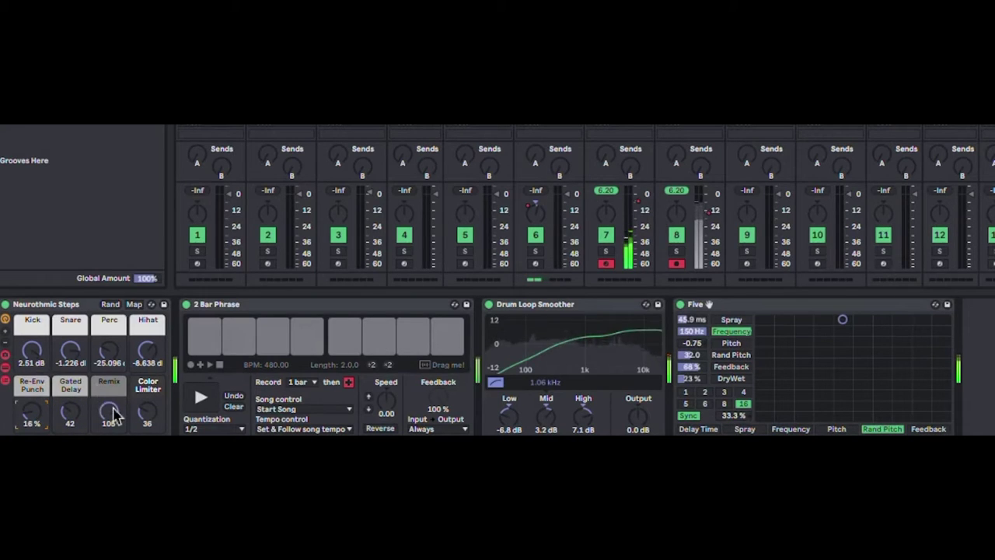
pyautogui.moveTo(113, 414); pyautogui.dragTo(111, 360)
pyautogui.moveTo(151, 405)
pyautogui.mouseDown()
pyautogui.moveTo(180, 342)
pyautogui.moveTo(152, 397)
pyautogui.mouseUp()
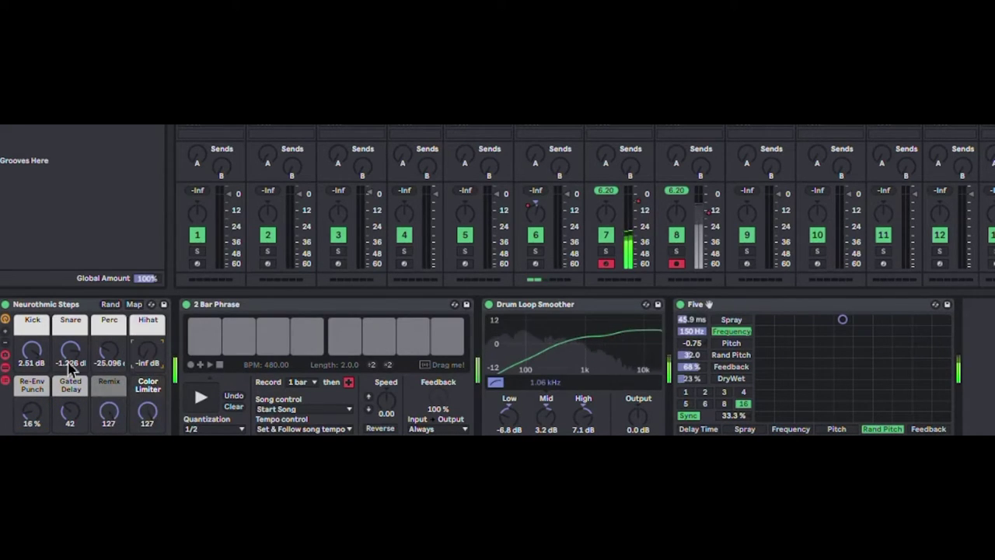
pyautogui.moveTo(72, 356); pyautogui.dragTo(78, 348)
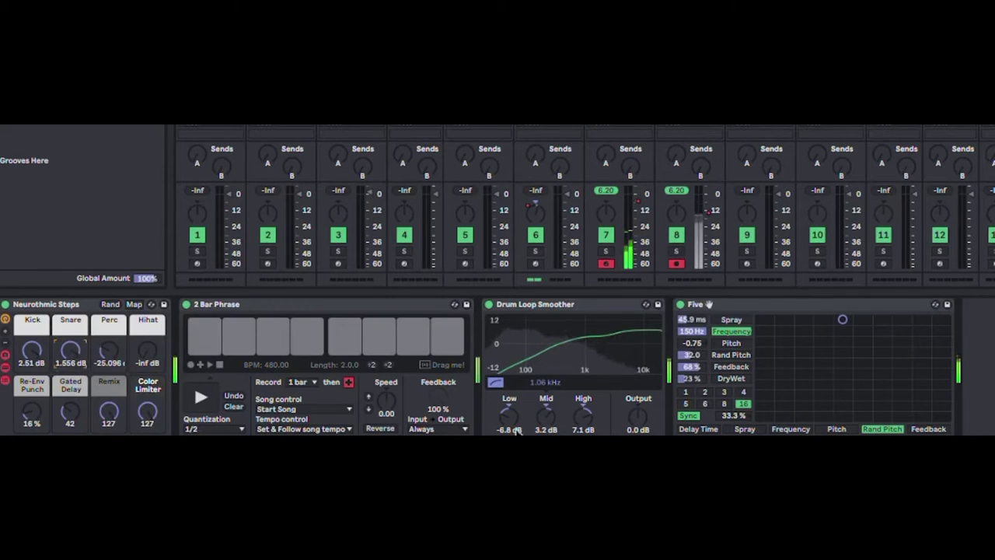
# Set the Drum Loop Smoother's Low band to 4.5 dB, and Five's Rand Pitch to 76.9 and Frequency to 45.5 Hz
pyautogui.moveTo(517, 430); pyautogui.dragTo(525, 395)
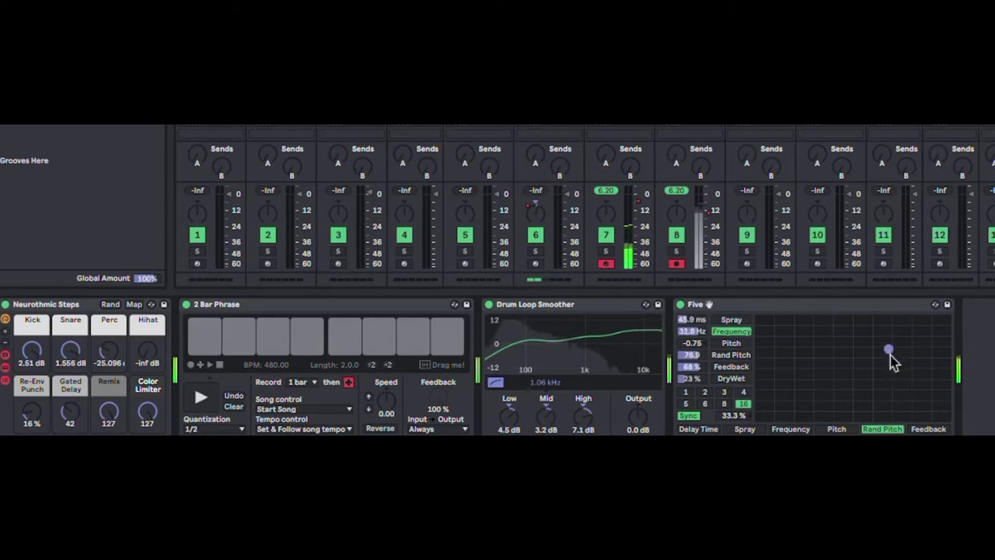
pyautogui.click(801, 430)
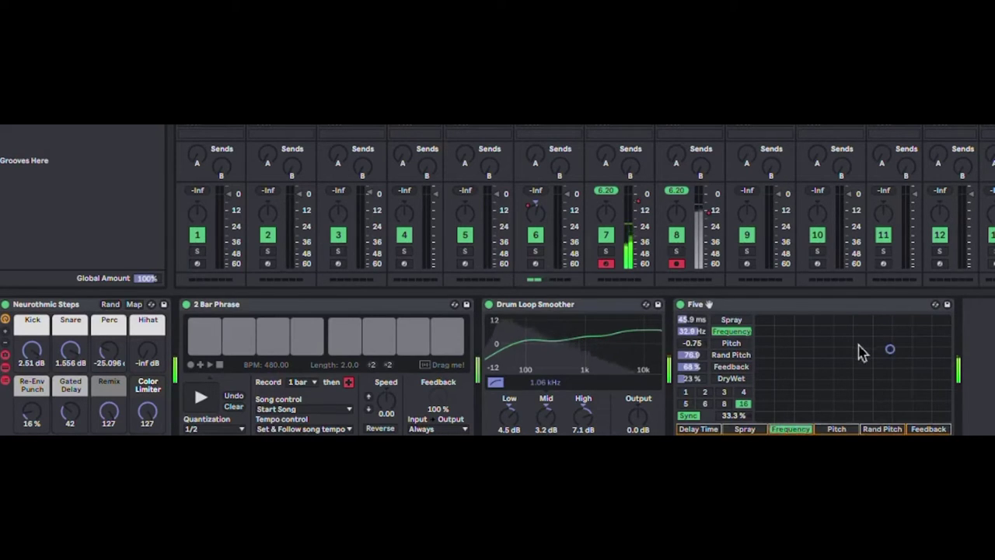
pyautogui.moveTo(860, 348); pyautogui.dragTo(906, 349)
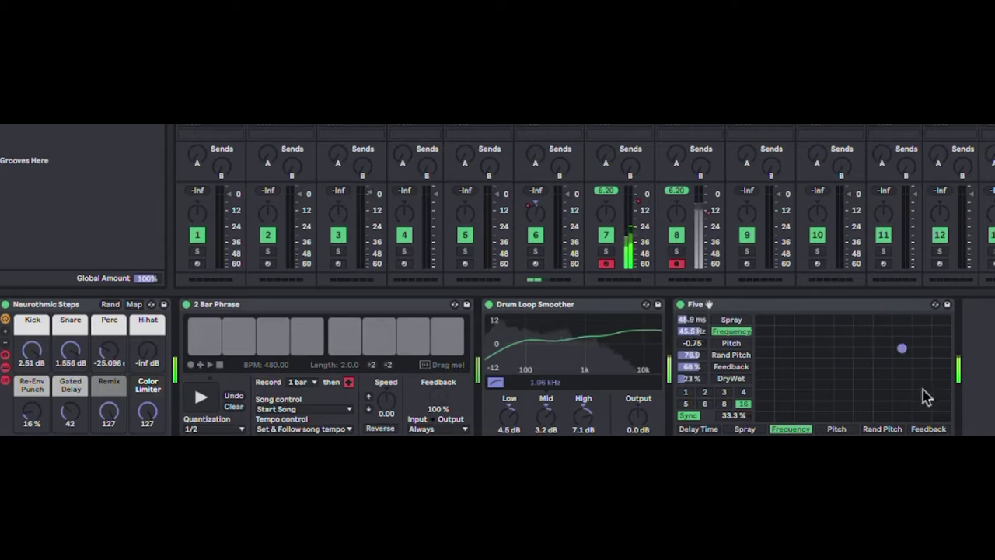
# Set Five's Feedback to 95% and Frequency to 13.6 Hz, leaving Frequency assigned to the pad's horizontal axis
pyautogui.click(927, 429)
pyautogui.moveTo(936, 392); pyautogui.dragTo(950, 331)
pyautogui.click(793, 430)
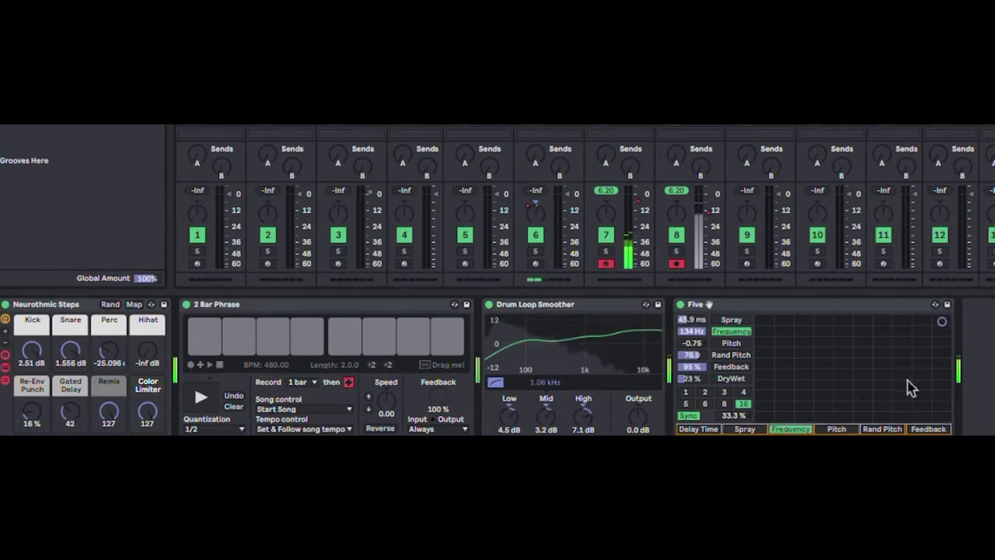
pyautogui.moveTo(916, 374); pyautogui.dragTo(929, 335)
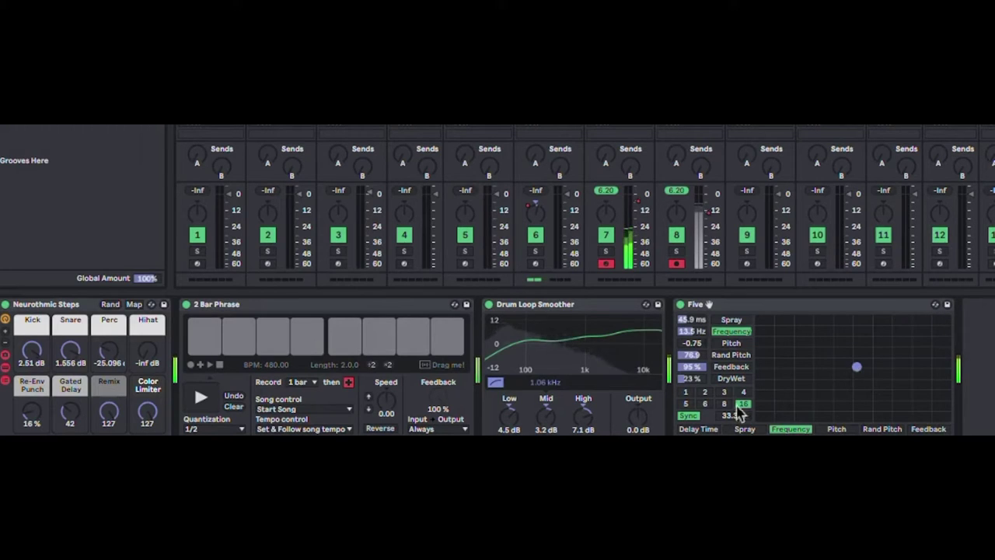
# Assign Delay Time to the horizontal axis of Five's pad and set beat value 1 with Frequency 9.75 Hz
pyautogui.click(709, 427)
pyautogui.moveTo(879, 368); pyautogui.dragTo(866, 348)
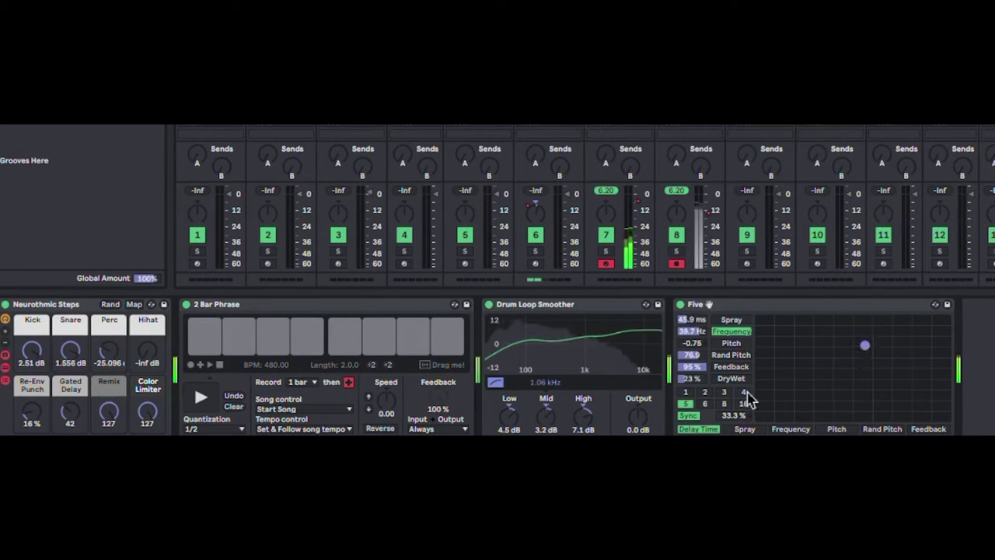
pyautogui.click(721, 405)
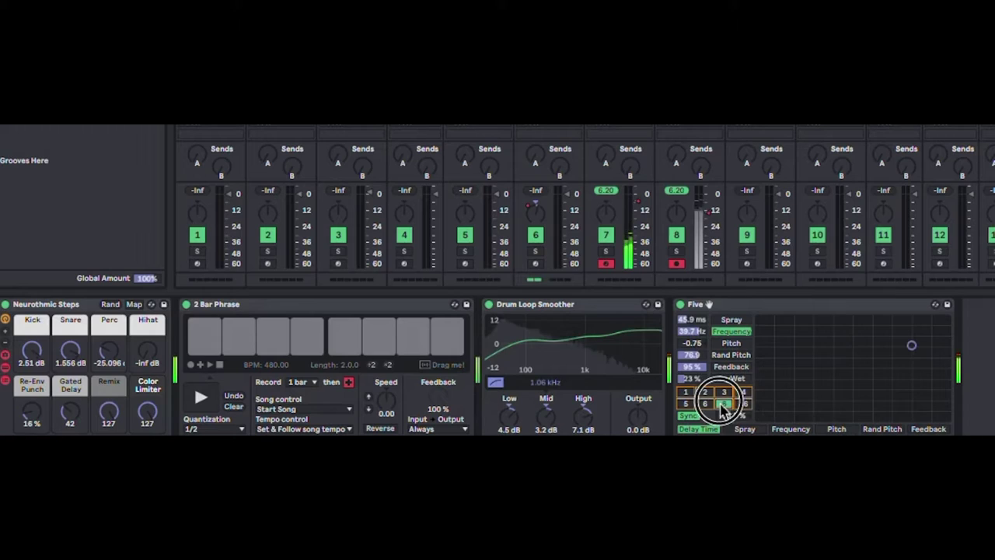
pyautogui.click(791, 374)
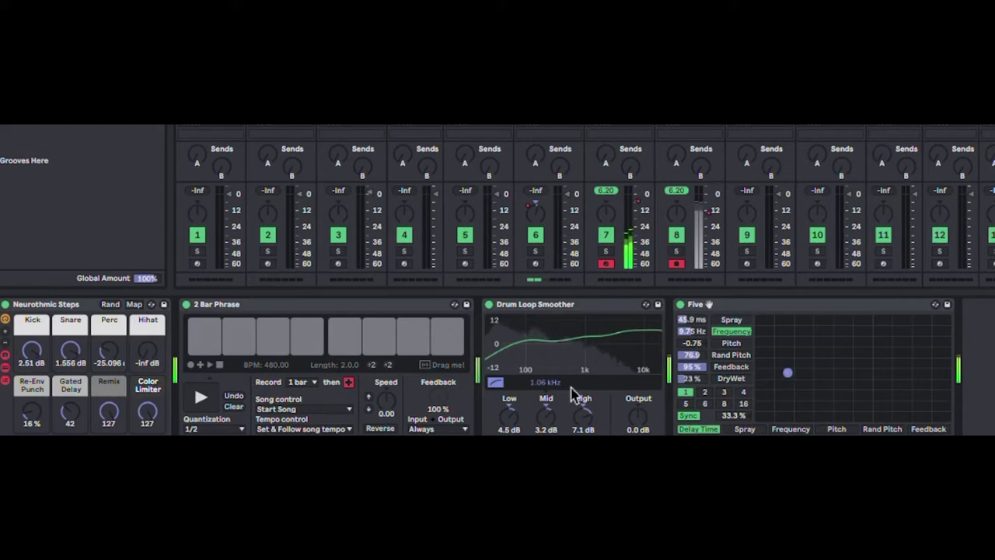
# Set the Drum Loop Smoother to Low 9.5 dB, Mid 8.2 dB, High 8.8 dB and Output 1.9 dB with its low-cut filter on
pyautogui.moveTo(509, 424); pyautogui.dragTo(534, 408)
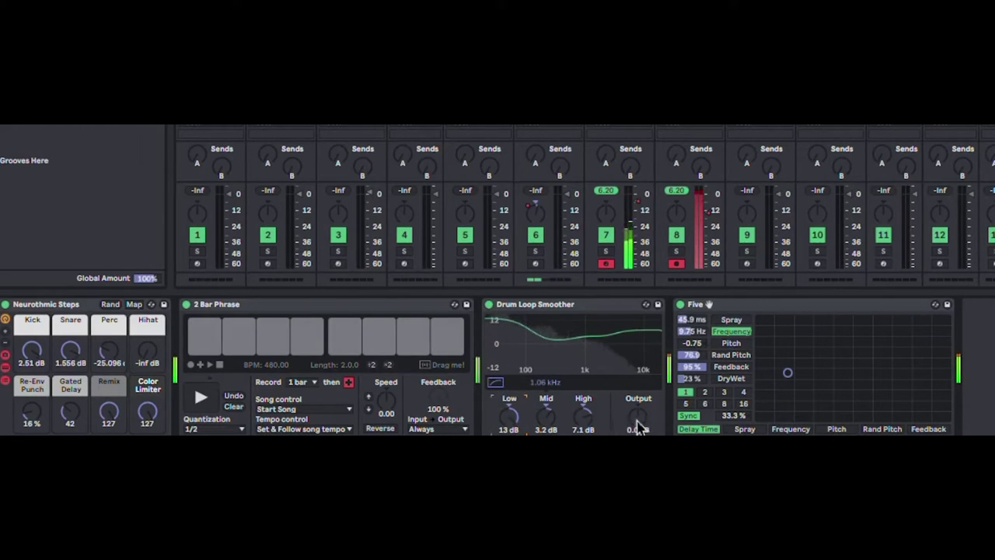
pyautogui.moveTo(638, 428); pyautogui.dragTo(638, 418)
pyautogui.moveTo(554, 424); pyautogui.dragTo(591, 409)
pyautogui.moveTo(507, 425); pyautogui.dragTo(518, 413)
pyautogui.click(497, 384)
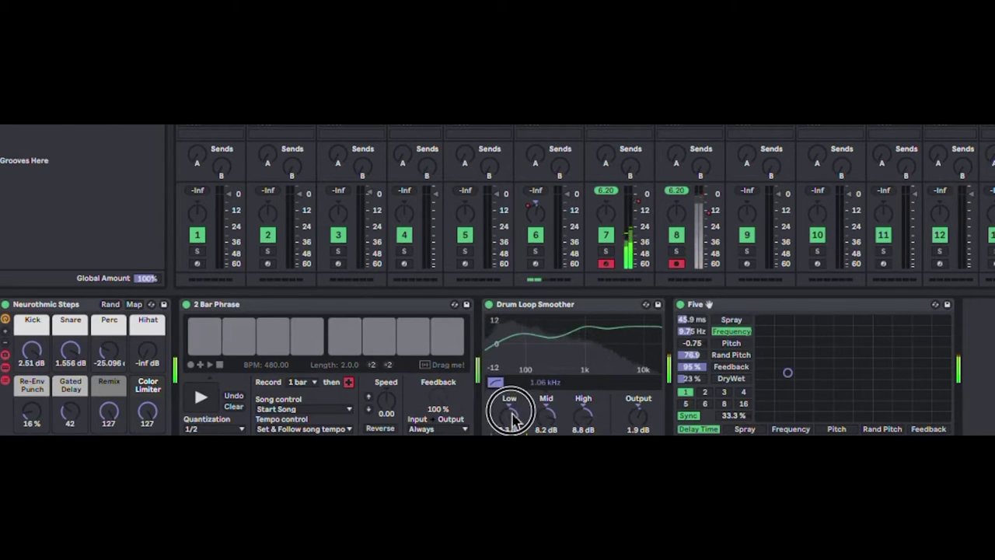
# Record and overdub the drums with the 2 Bar Phrase looper
pyautogui.click(200, 399)
pyautogui.click(200, 401)
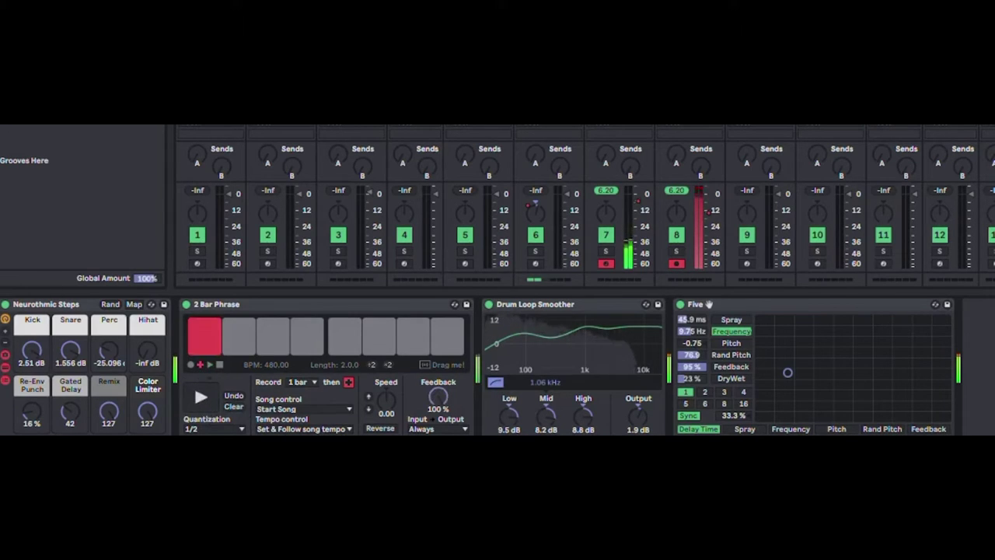
pyautogui.click(201, 398)
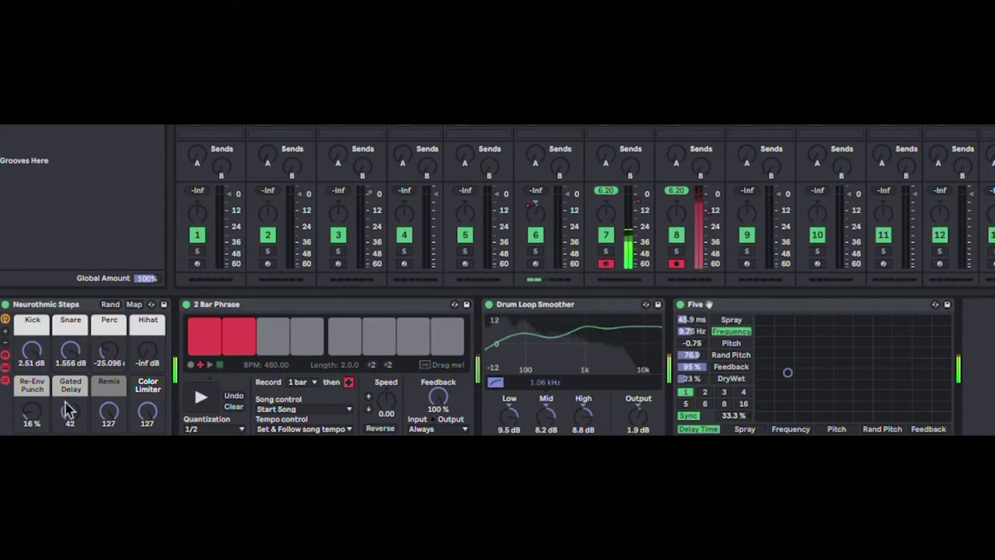
# Set the Neurothmic Steps macros Gated Delay to 92 and Re-Env Punch to 63%, and stop the 2 Bar Phrase looper
pyautogui.moveTo(67, 413); pyautogui.dragTo(70, 372)
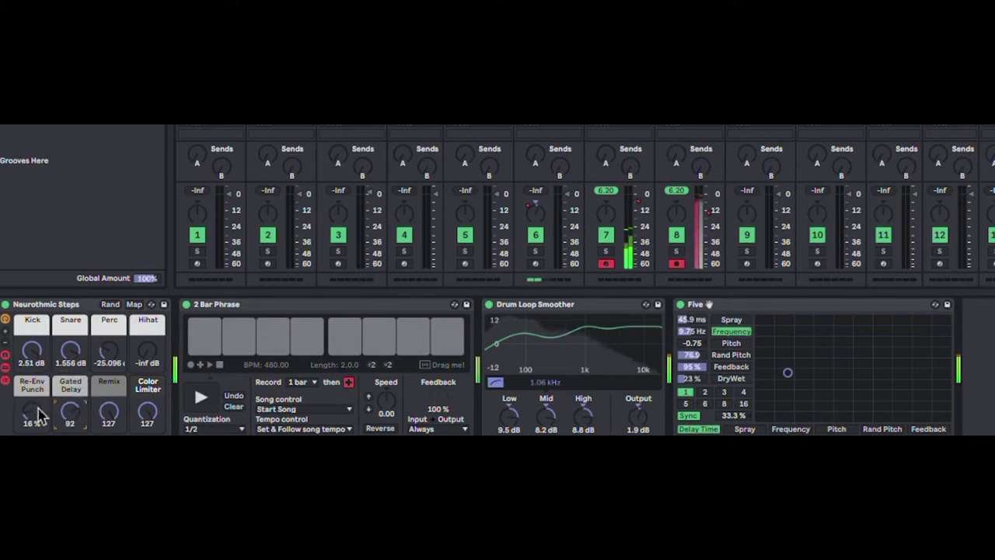
pyautogui.moveTo(36, 408); pyautogui.dragTo(37, 374)
pyautogui.click(221, 397)
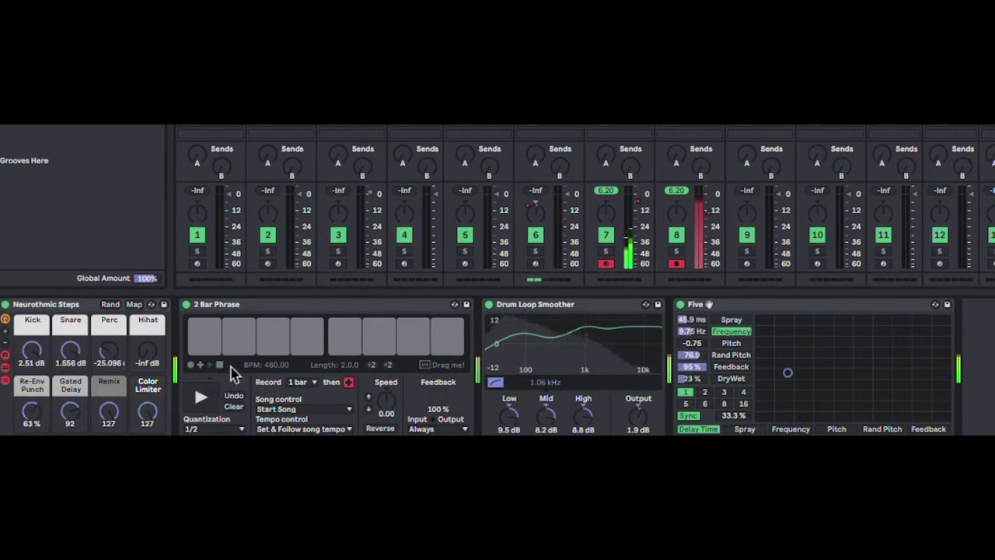
pyautogui.click(221, 366)
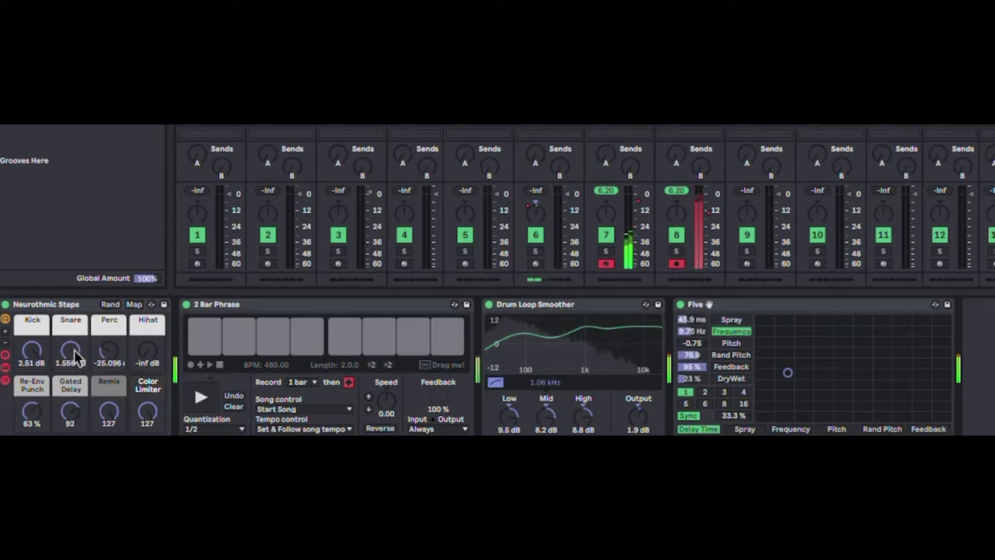
# Lower the Neurothmic Steps macros Snare to -9.555 dB, Kick to about -23.4 dB, Remix to 16 and Color Limiter to 51
pyautogui.moveTo(73, 351); pyautogui.dragTo(34, 402)
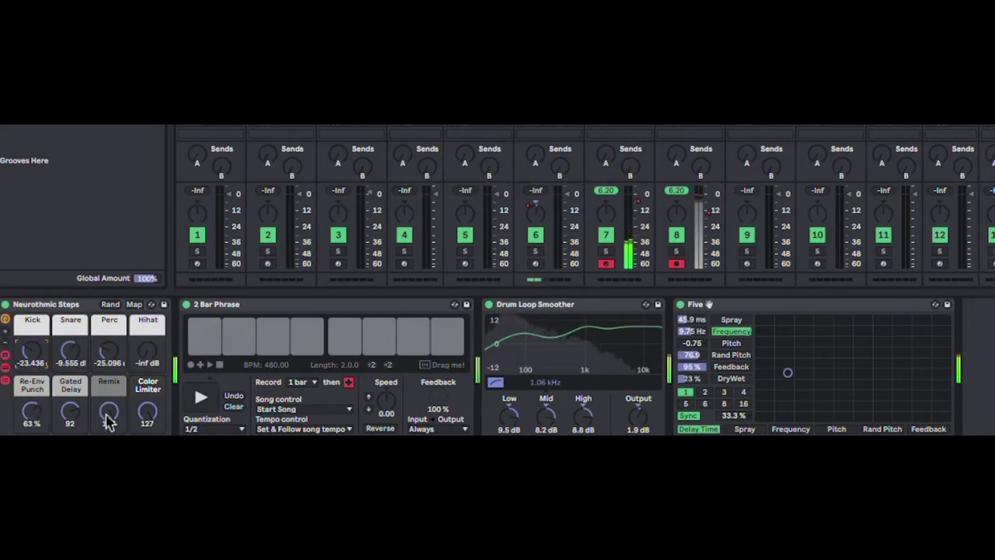
pyautogui.moveTo(148, 429); pyautogui.dragTo(147, 484)
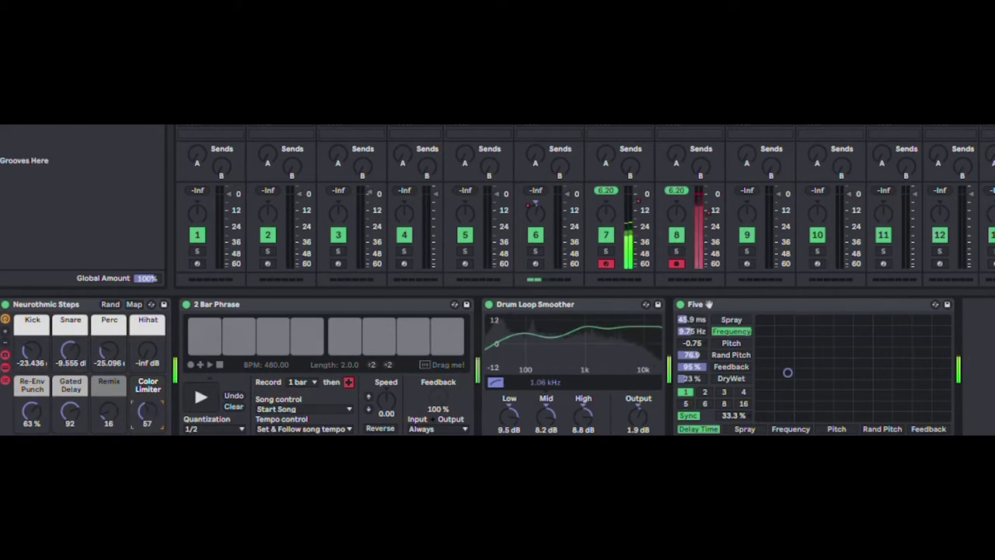
# Set Five's Rand Pitch to 12.0, its delay to beat value 4 and its Frequency to 26.2 Hz
pyautogui.click(881, 366)
pyautogui.click(743, 404)
pyautogui.click(729, 356)
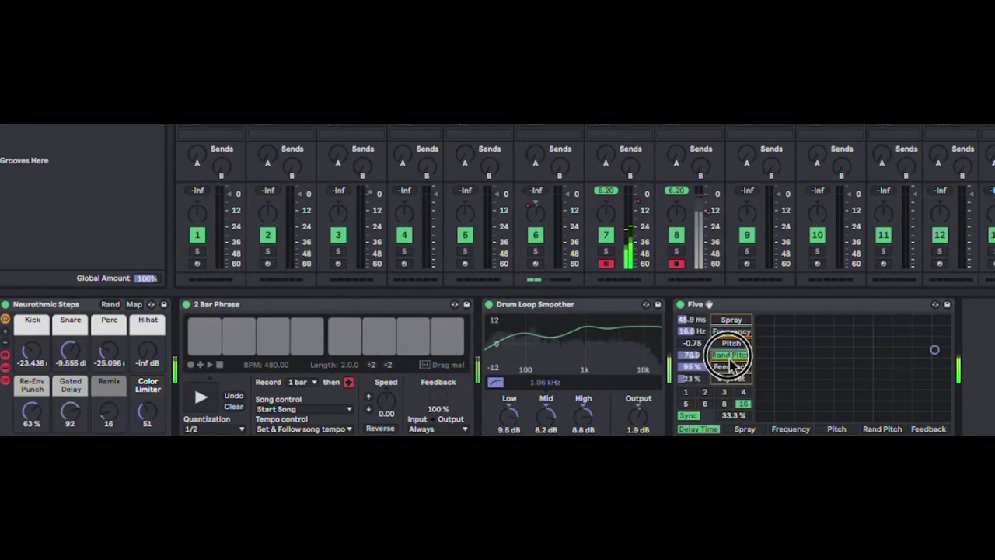
pyautogui.click(850, 393)
pyautogui.click(731, 332)
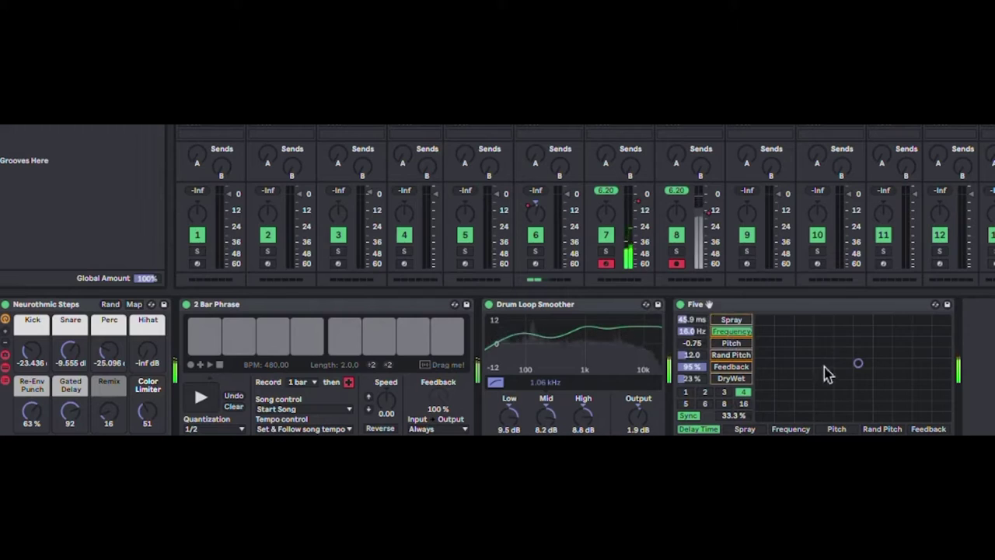
pyautogui.click(765, 416)
pyautogui.click(845, 354)
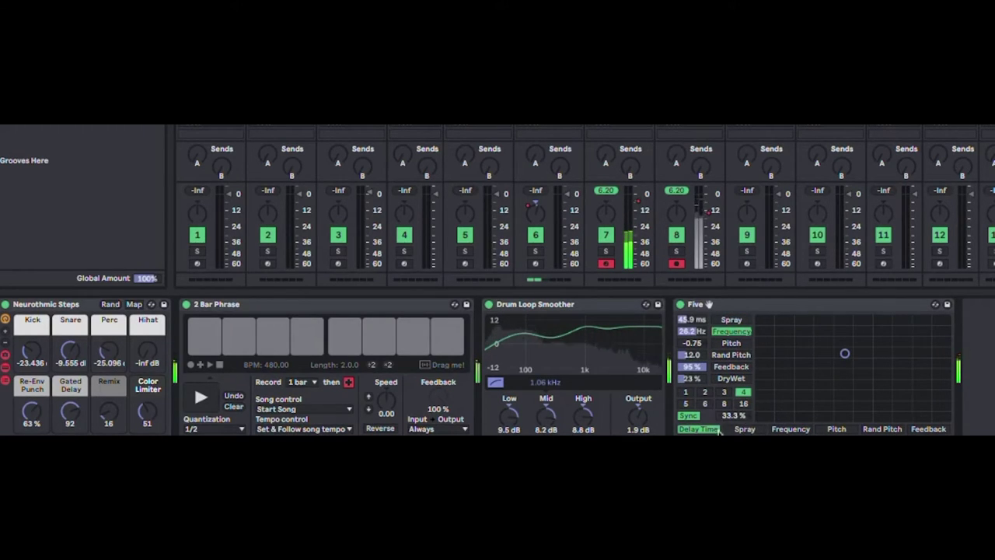
# Switch Five's delay from Sync to Time at 33.3 ms, and set Frequency to 2.35 Hz with Frequency on the pad's horizontal axis
pyautogui.click(717, 402)
pyautogui.click(694, 416)
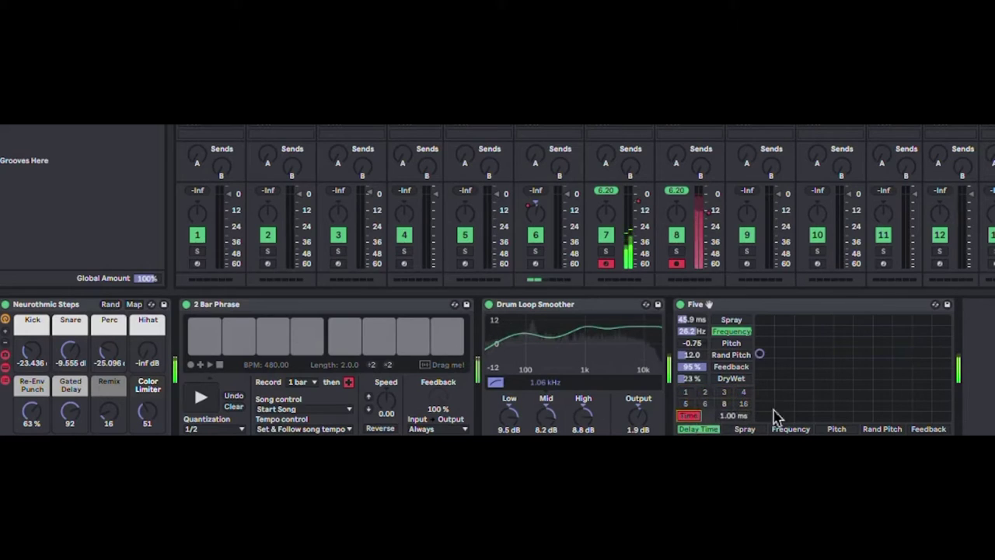
pyautogui.moveTo(743, 417); pyautogui.dragTo(755, 381)
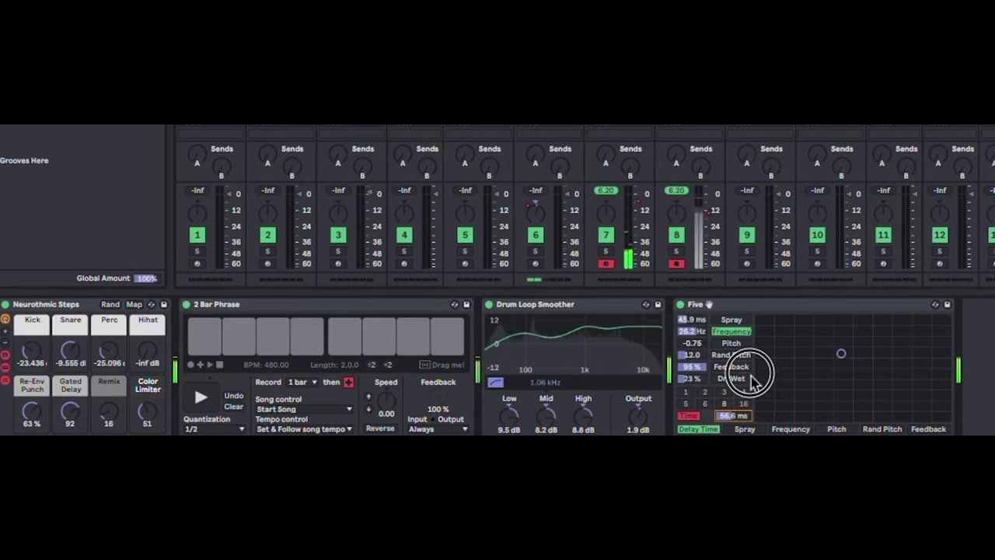
pyautogui.click(807, 428)
pyautogui.moveTo(794, 411); pyautogui.dragTo(792, 389)
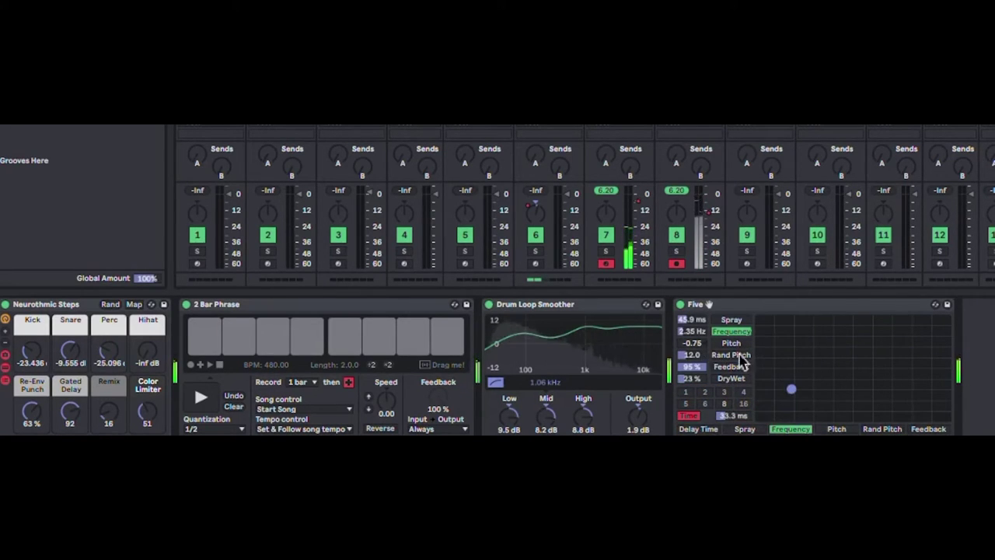
# Assign Pitch to the pad's vertical axis, set Pitch to -15.3 and Frequency to 1.00 Hz, and return Five's delay to Sync at beat value 1
pyautogui.click(731, 343)
pyautogui.moveTo(867, 383); pyautogui.dragTo(907, 346)
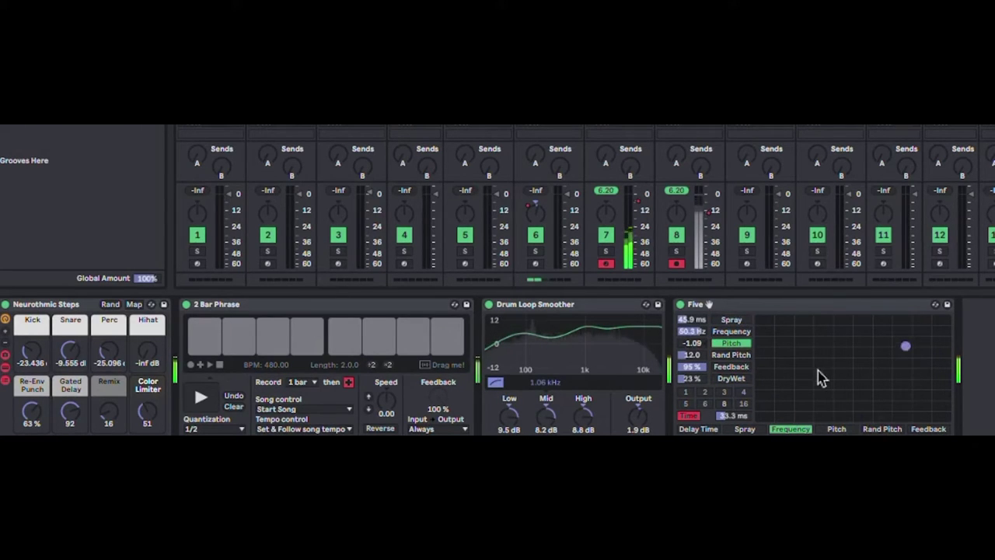
pyautogui.moveTo(817, 369); pyautogui.dragTo(734, 381)
pyautogui.click(698, 416)
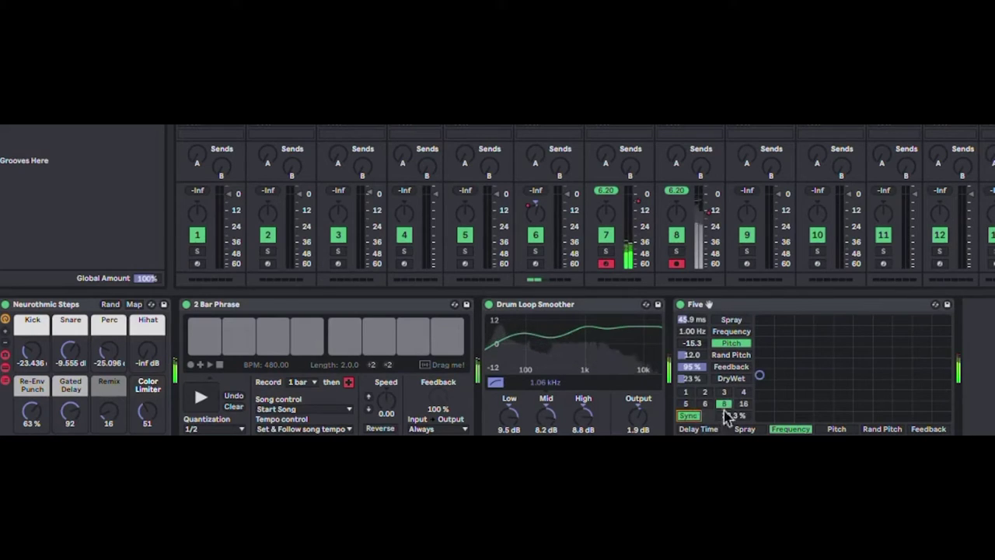
pyautogui.click(743, 392)
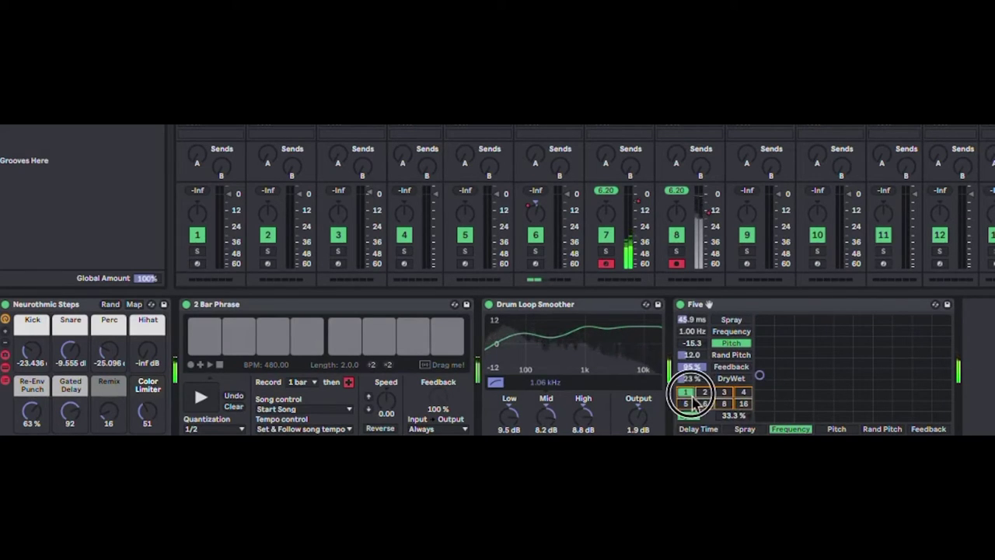
# Assign Spray to both axes of Five's pad, raising Spray to 469 ms and Frequency to 139 Hz
pyautogui.moveTo(797, 401); pyautogui.dragTo(797, 409)
pyautogui.click(744, 428)
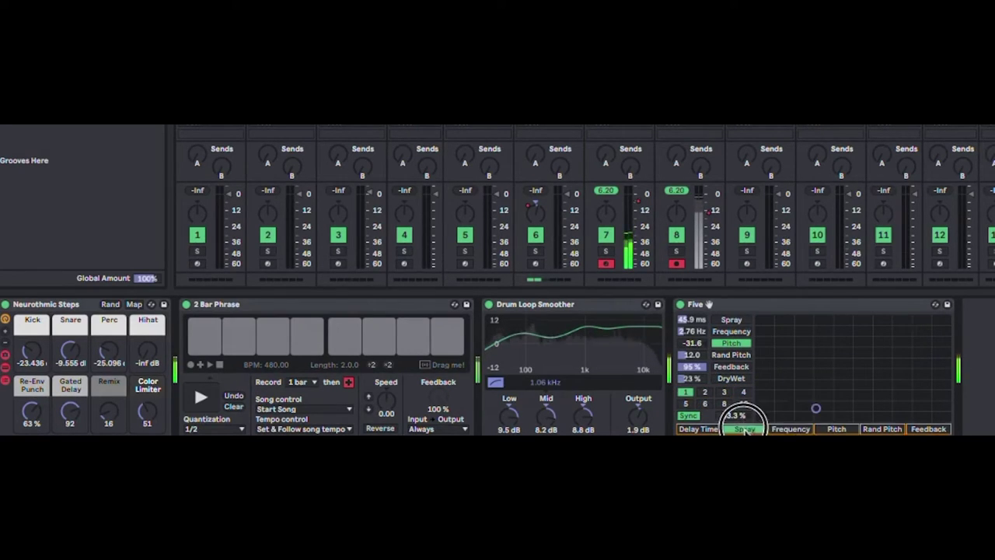
pyautogui.moveTo(802, 348); pyautogui.dragTo(751, 318)
pyautogui.click(740, 318)
pyautogui.click(939, 382)
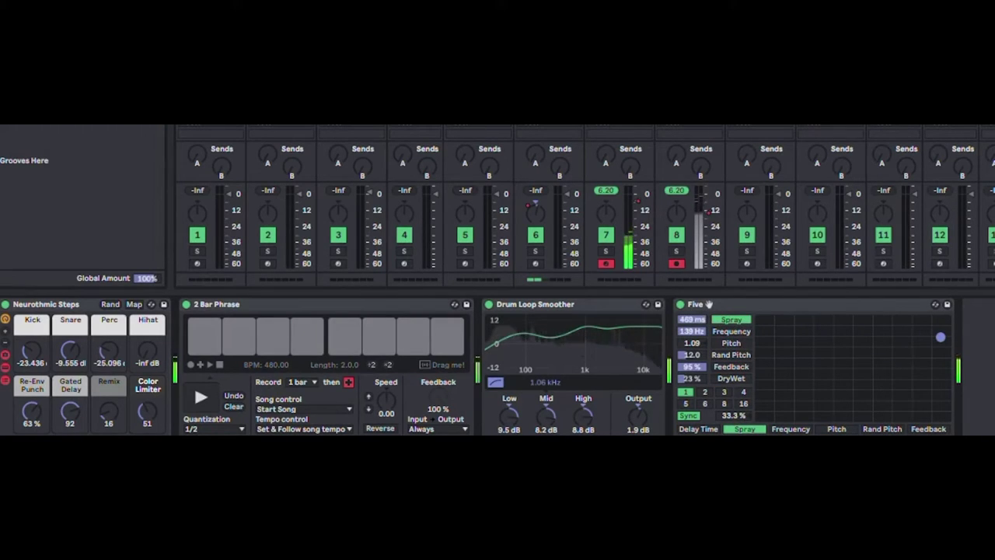
# Assign Pitch to the pad's horizontal axis, set Pitch to -36.0 and Spray to 0.00 ms, and lower Drum Loop Smoother's Low to 9.3 dB
pyautogui.click(878, 409)
pyautogui.click(837, 429)
pyautogui.moveTo(803, 380); pyautogui.dragTo(760, 420)
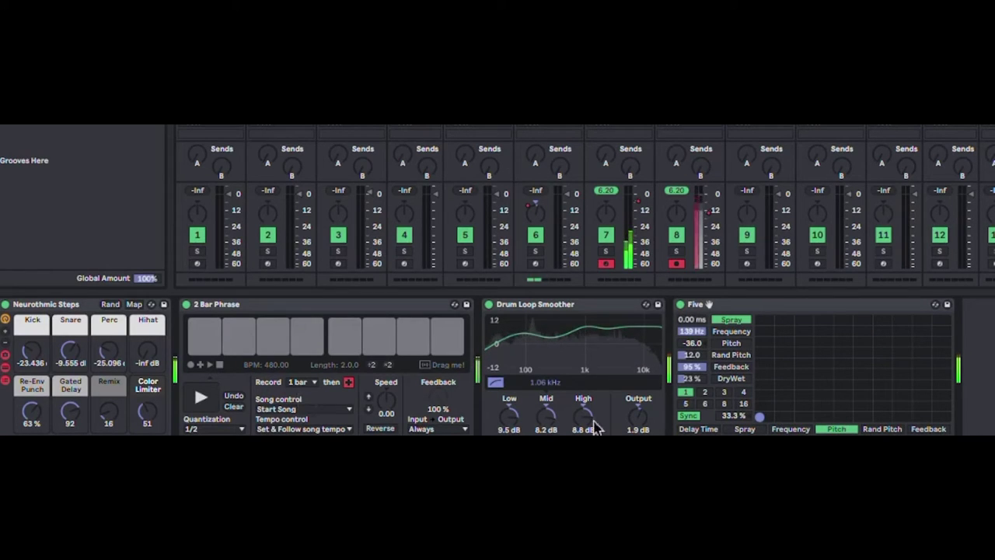
pyautogui.click(514, 417)
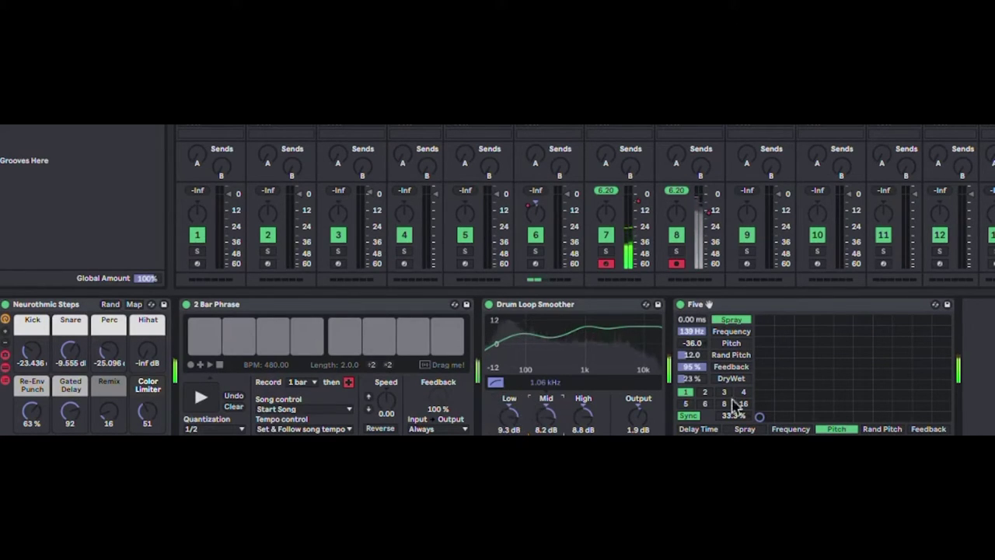
# Set Spray to 66.1 ms, assign DryWet to the pad's vertical axis and sweep Pitch and DryWet, ending near -36.0 and 0.0 %
pyautogui.click(939, 383)
pyautogui.click(748, 382)
pyautogui.moveTo(851, 382)
pyautogui.mouseDown()
pyautogui.moveTo(949, 304)
pyautogui.moveTo(900, 391)
pyautogui.moveTo(859, 428)
pyautogui.moveTo(951, 349)
pyautogui.moveTo(972, 313)
pyautogui.moveTo(976, 323)
pyautogui.mouseUp()
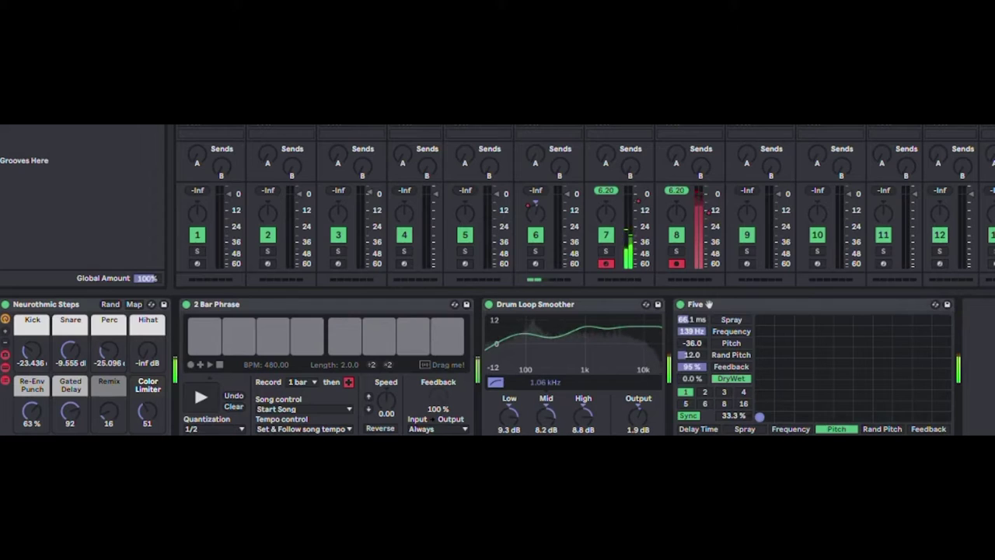
pyautogui.moveTo(879, 417); pyautogui.dragTo(946, 319)
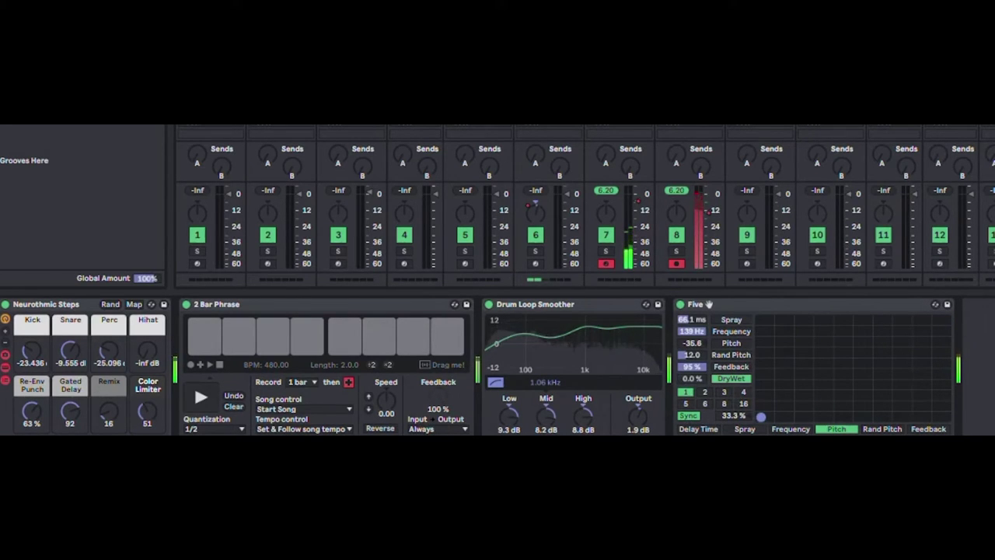
pyautogui.moveTo(784, 398); pyautogui.dragTo(811, 434)
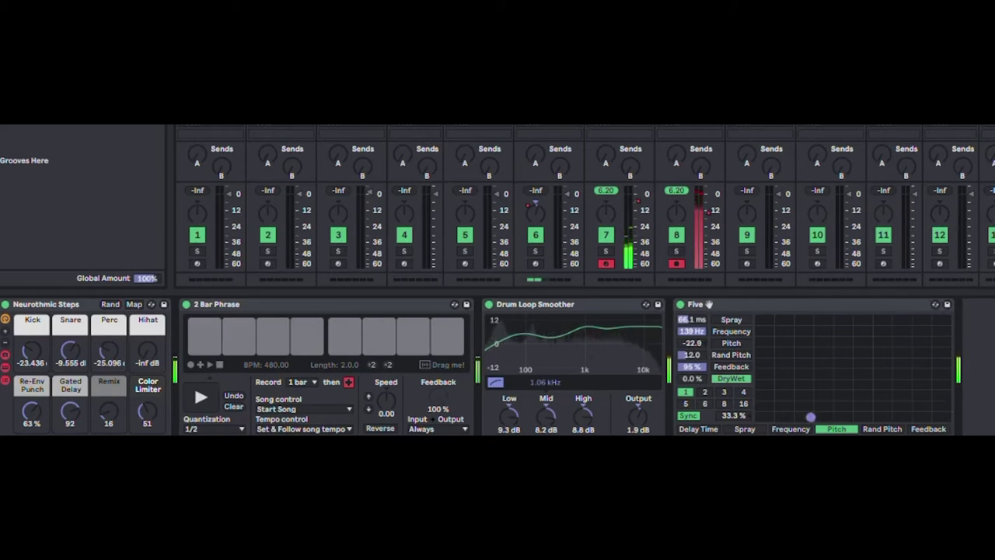
pyautogui.moveTo(542, 318); pyautogui.dragTo(947, 417)
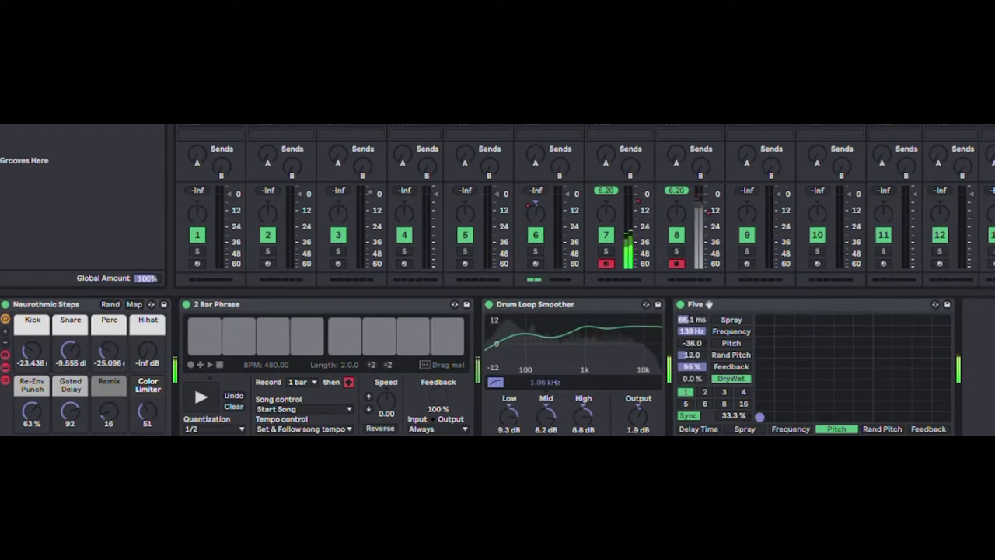
pyautogui.moveTo(760, 417); pyautogui.dragTo(676, 433)
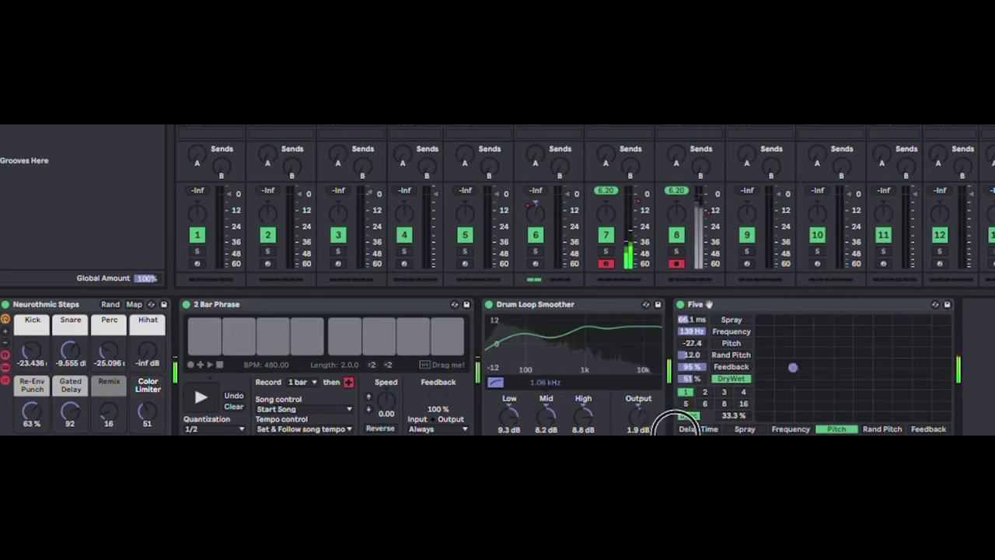
# Start the looper's playback and raise the rack macros Snare to 6.0 dB, Re-Env Punch to 74 % and Kick to about -6.06 dB
pyautogui.click(199, 400)
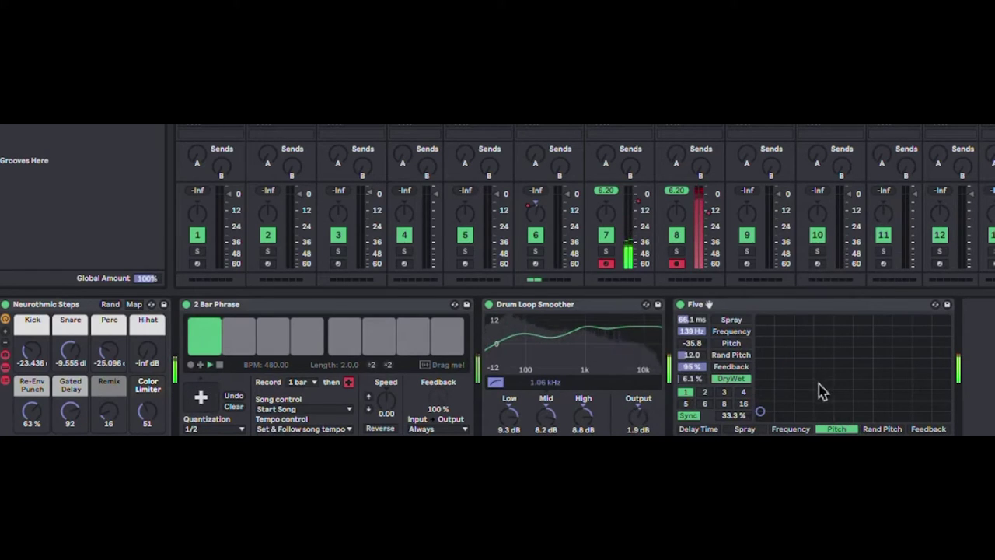
pyautogui.click(68, 350)
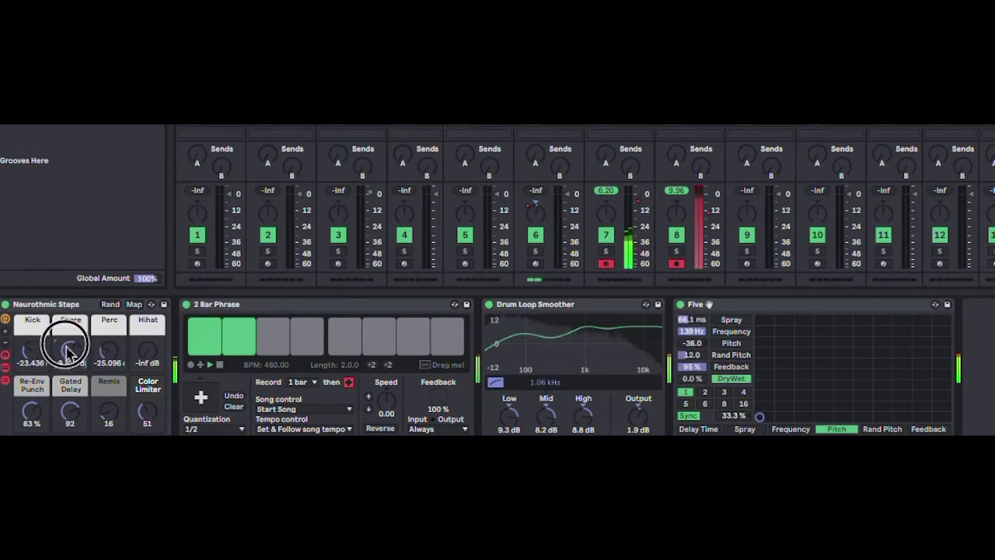
pyautogui.moveTo(67, 348); pyautogui.dragTo(81, 319)
pyautogui.moveTo(879, 350); pyautogui.dragTo(751, 458)
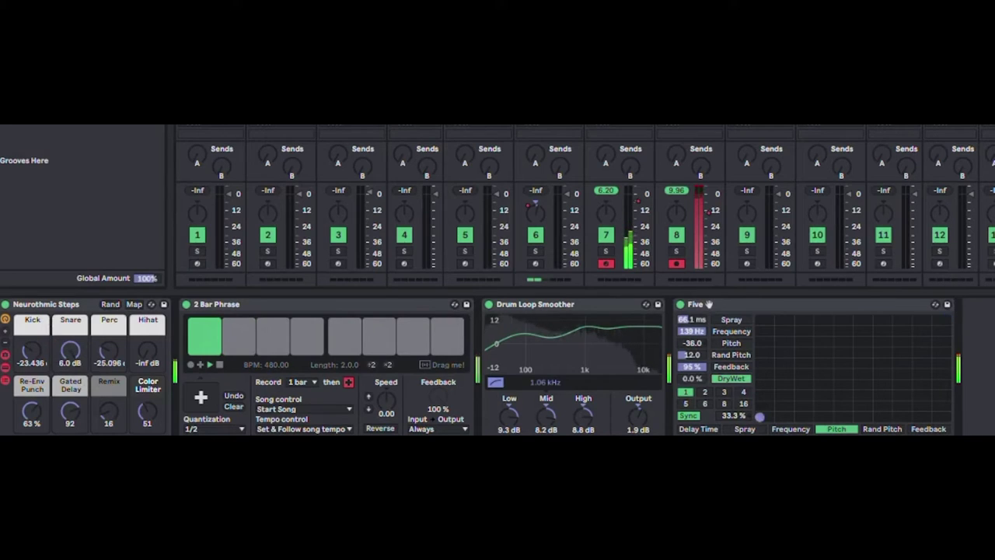
pyautogui.moveTo(32, 411); pyautogui.dragTo(31, 402)
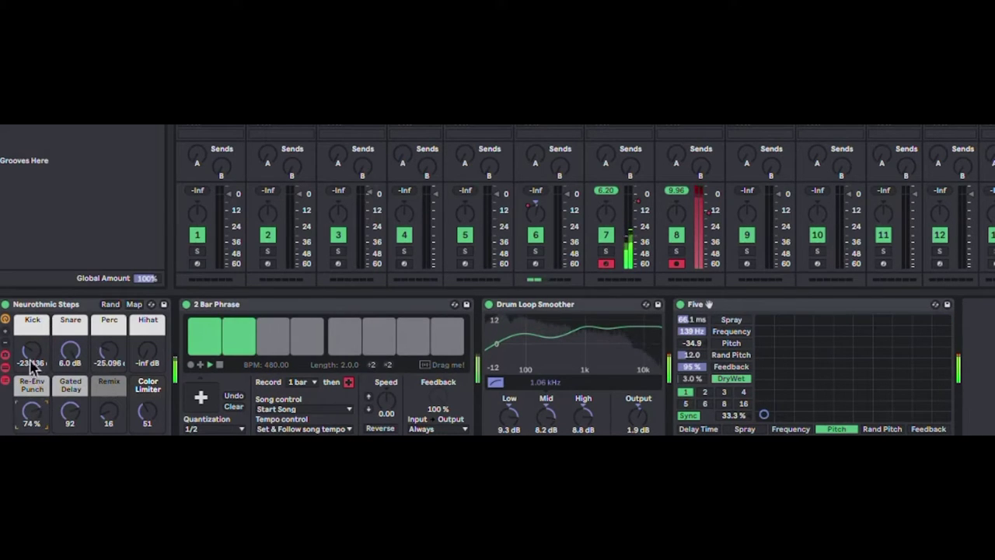
# Use the pad's vertical axis to set Rand Pitch to 53.4, and reassign that axis to Feedback to lower Feedback to 0.0 %
pyautogui.click(747, 414)
pyautogui.moveTo(902, 349); pyautogui.dragTo(886, 459)
pyautogui.click(727, 354)
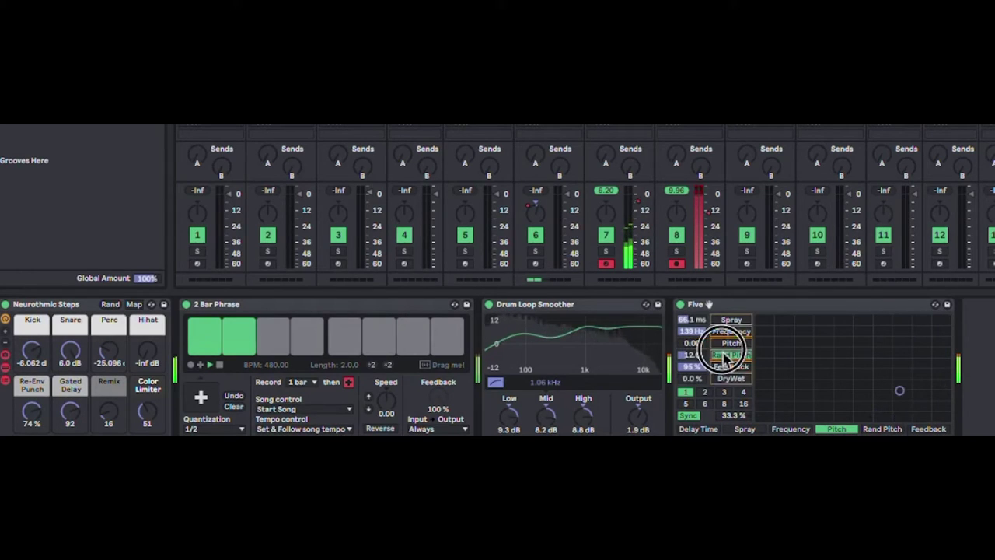
pyautogui.moveTo(835, 378); pyautogui.dragTo(902, 358)
pyautogui.click(731, 366)
pyautogui.click(889, 407)
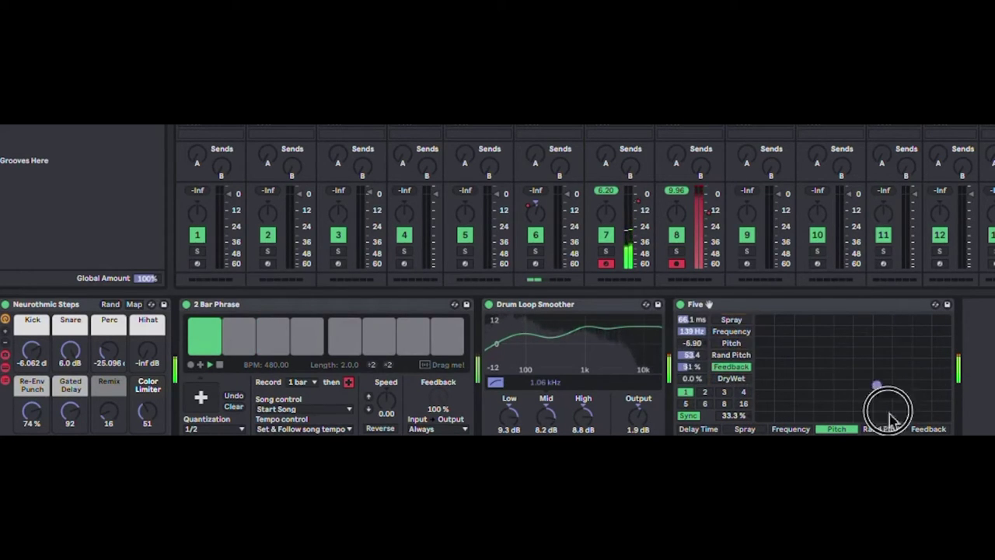
# Assign Frequency to the vertical axis and set Frequency to 150 Hz, Feedback to 86 %, Rand Pitch to 123 and Pitch to 12.0
pyautogui.click(736, 334)
pyautogui.moveTo(893, 415); pyautogui.dragTo(953, 358)
pyautogui.click(862, 377)
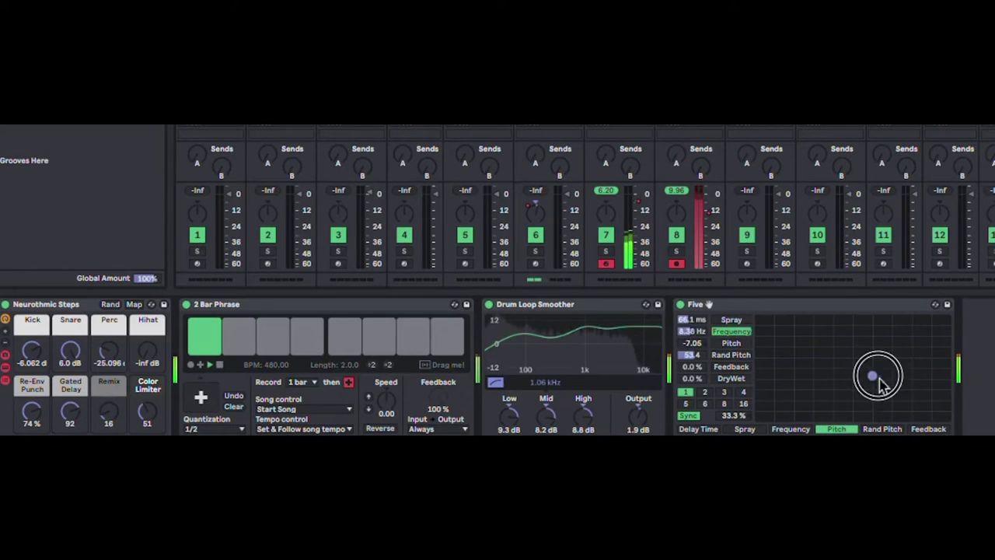
pyautogui.click(930, 430)
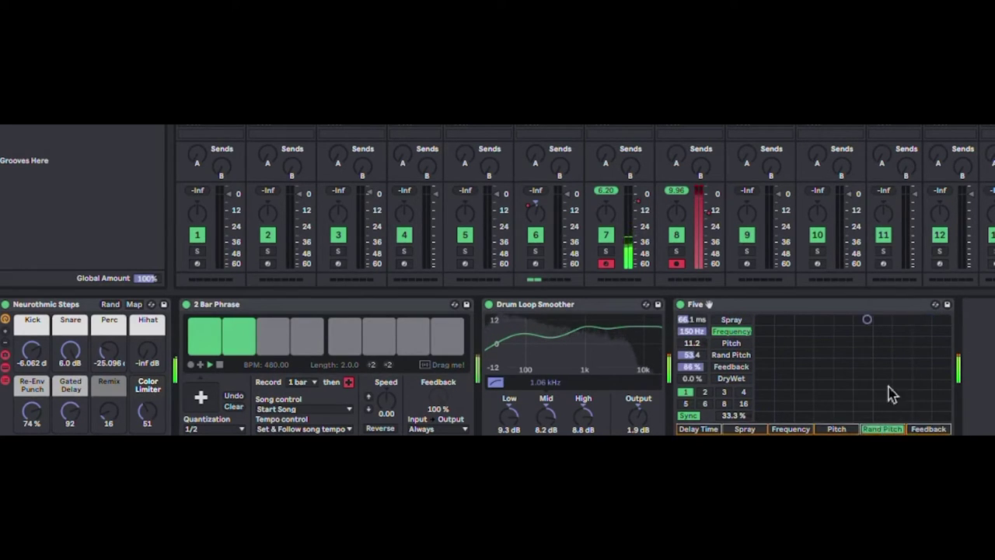
pyautogui.moveTo(944, 339); pyautogui.dragTo(968, 425)
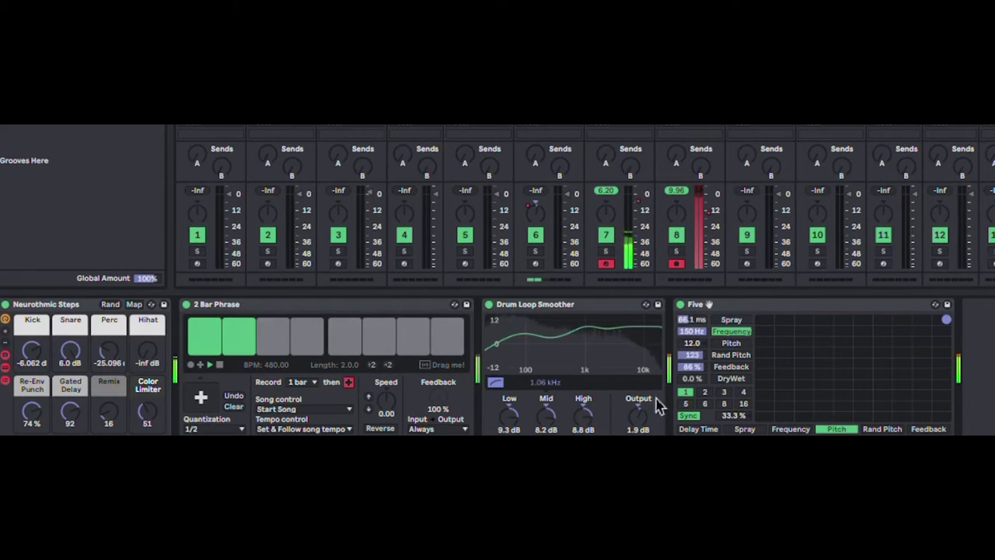
# Switch Five's delay to Time at 128 ms, and overdub the 2 Bar Phrase looper with its Speed lowered to -36.0
pyautogui.click(689, 416)
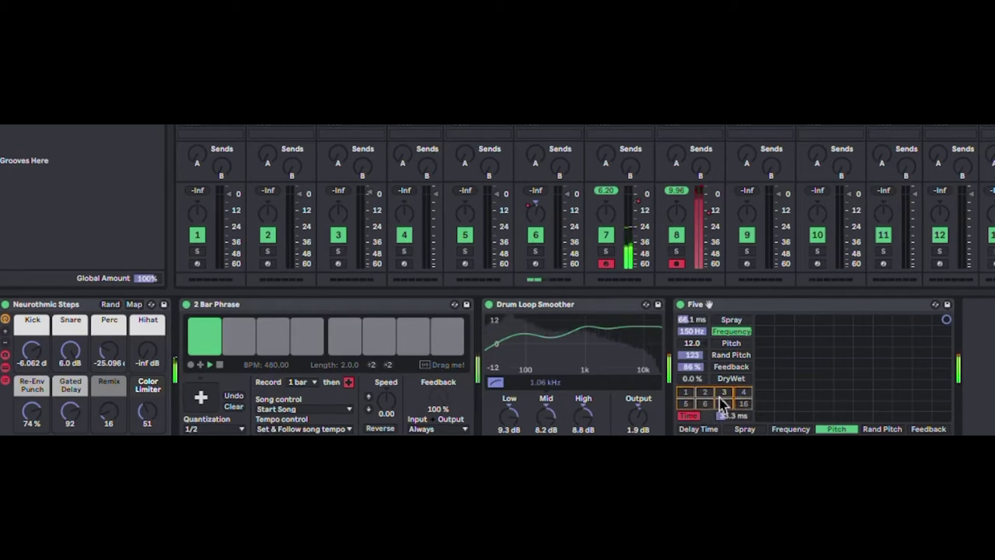
pyautogui.moveTo(730, 423); pyautogui.dragTo(755, 322)
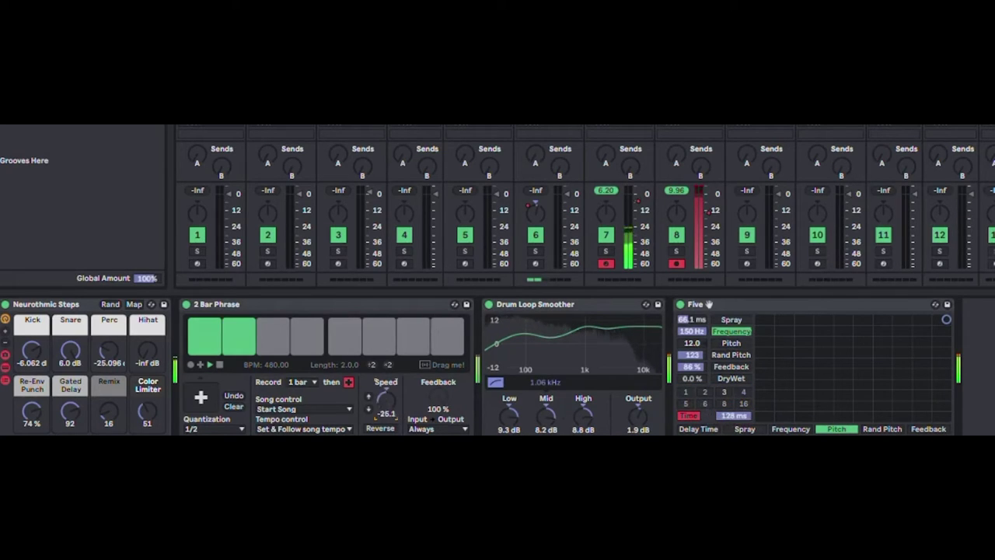
pyautogui.click(202, 364)
# Raise Gated Delay to 125, Remix to 127 and Hihat to 6.0 dB, and lower Perc to -inf dB
pyautogui.moveTo(73, 409); pyautogui.dragTo(144, 307)
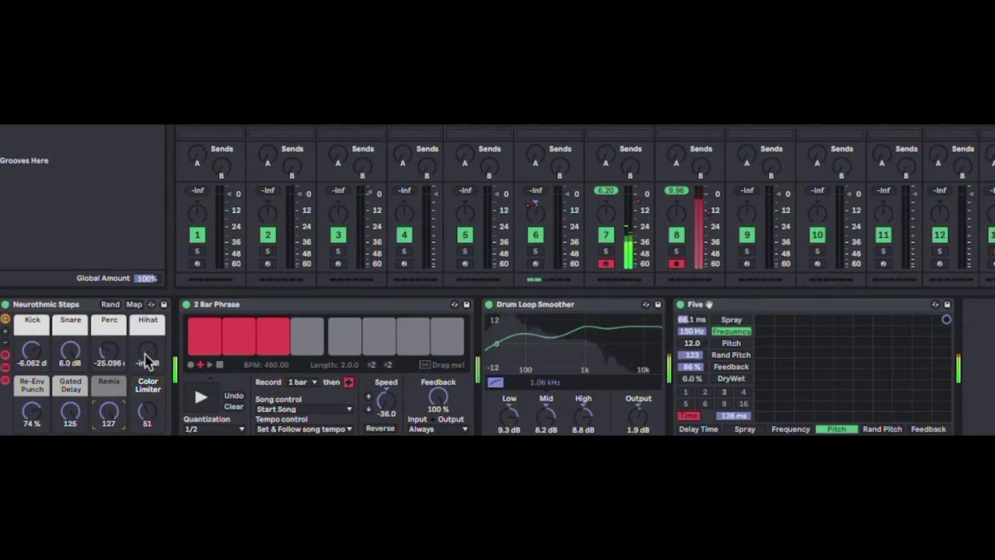
pyautogui.moveTo(145, 355); pyautogui.dragTo(175, 174)
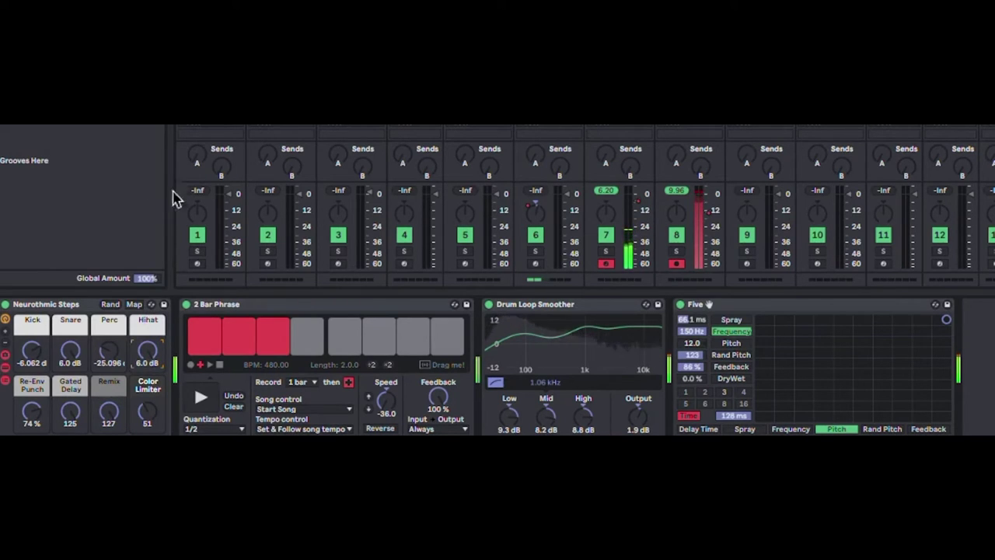
pyautogui.moveTo(112, 360); pyautogui.dragTo(74, 398)
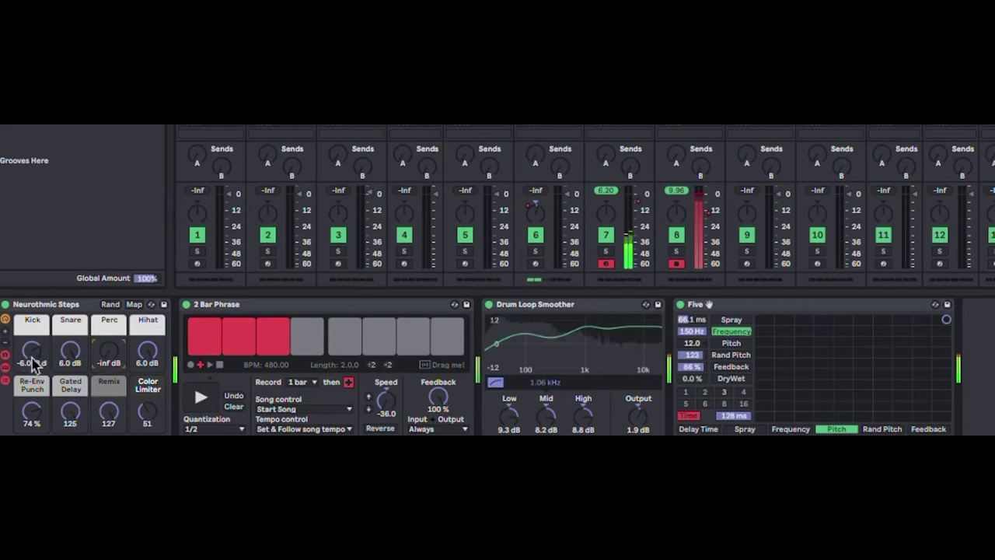
# Lower Five's Frequency to 1.00 Hz, and put Feedback on the vertical and Rand Pitch on the horizontal axis, setting Rand Pitch to 0.16
pyautogui.click(858, 419)
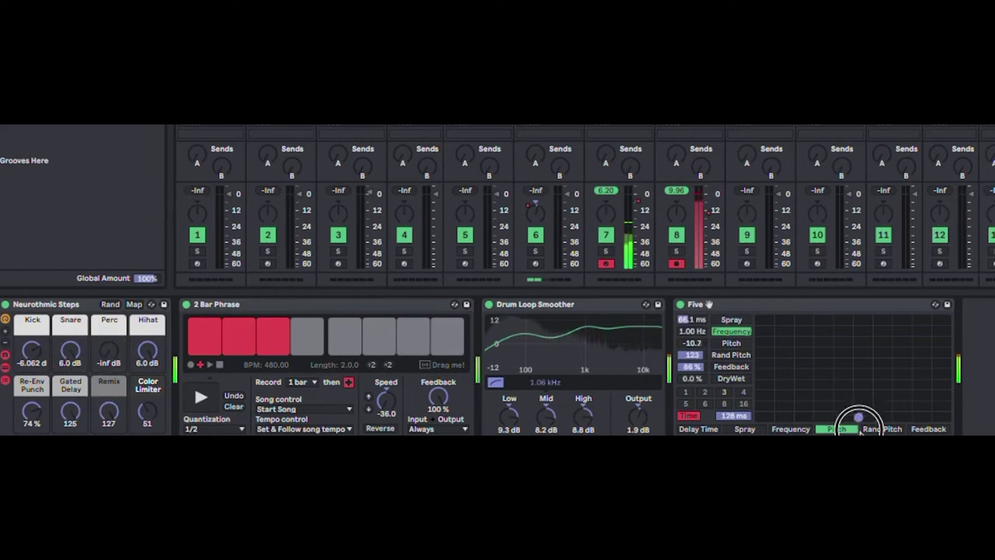
pyautogui.click(731, 367)
pyautogui.moveTo(889, 382); pyautogui.dragTo(933, 406)
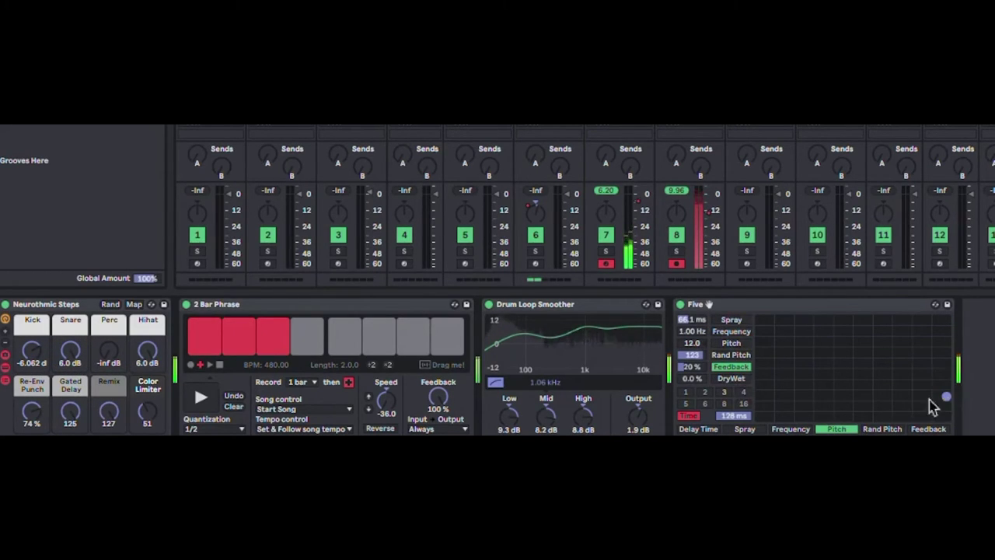
pyautogui.click(890, 429)
pyautogui.click(766, 350)
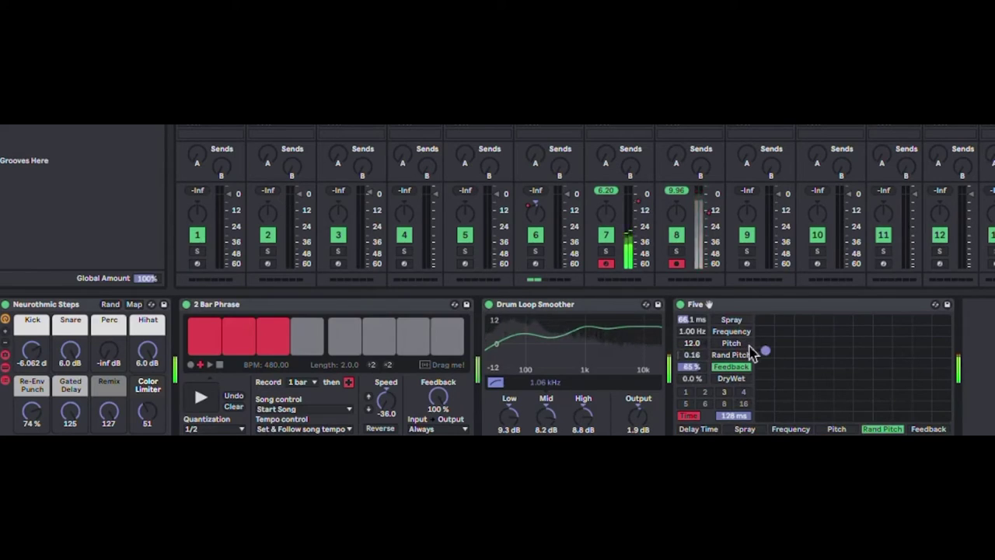
# Set the rack macros Perc to -3.522 dB, Hihat to -59.094 dB and Snare to about -35.577 dB
pyautogui.moveTo(114, 351); pyautogui.dragTo(116, 317)
pyautogui.moveTo(150, 347); pyautogui.dragTo(145, 432)
pyautogui.moveTo(98, 354); pyautogui.dragTo(124, 311)
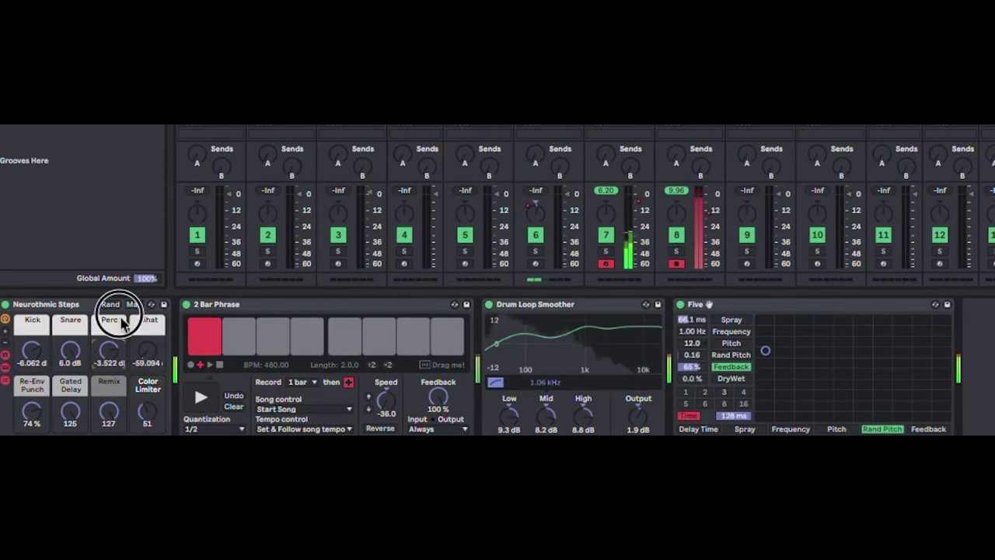
pyautogui.moveTo(70, 350); pyautogui.dragTo(48, 400)
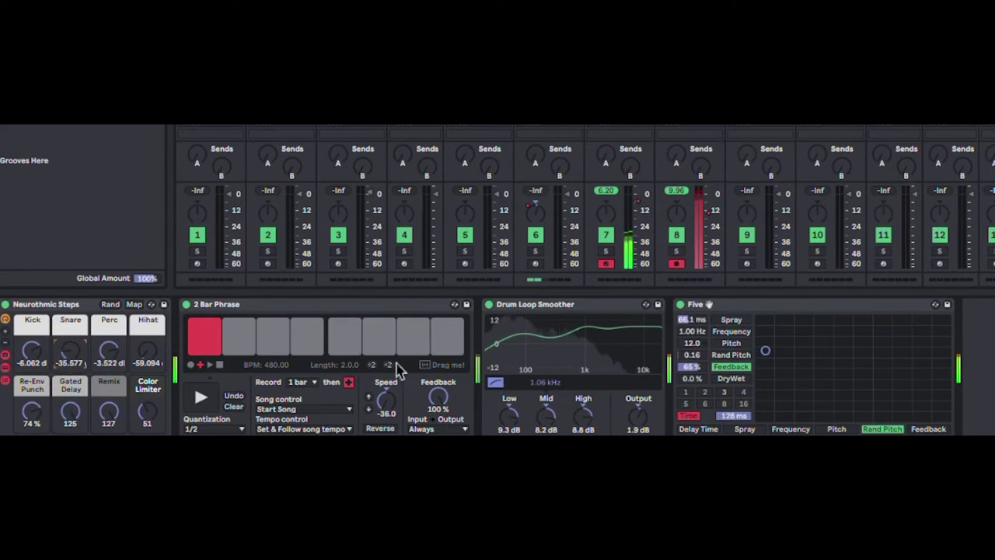
# Swap the pad axes to Rand Pitch vertical and Feedback horizontal, with Rand Pitch at 35.6 and Feedback at 86 %
pyautogui.moveTo(784, 362); pyautogui.dragTo(883, 401)
pyautogui.click(727, 356)
pyautogui.click(923, 428)
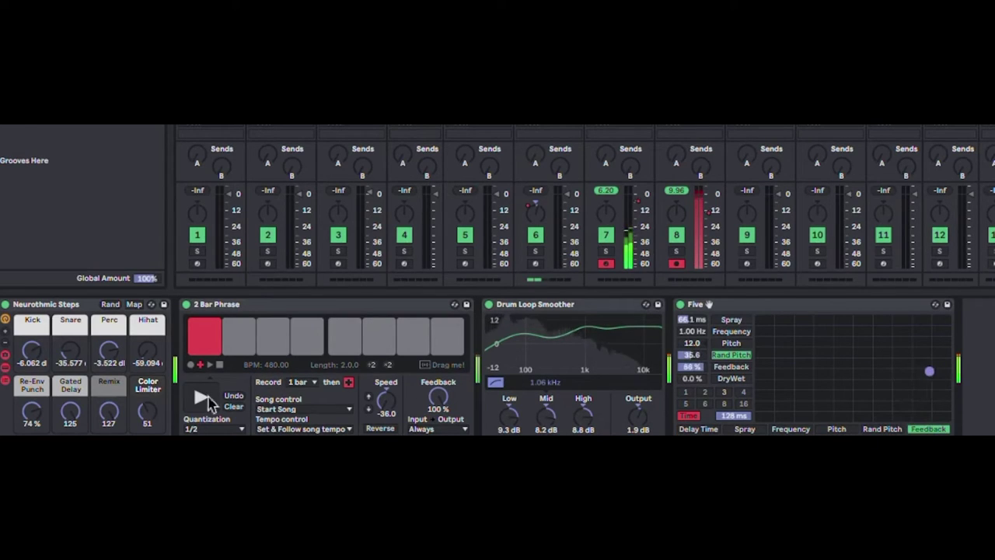
# Stop the looper and set Re-Env Punch to 9 %, Kick to -38.67 dB, Snare to -0.665 dB, Hihat to 6.0 dB and Perc to -11.458 dB
pyautogui.click(204, 400)
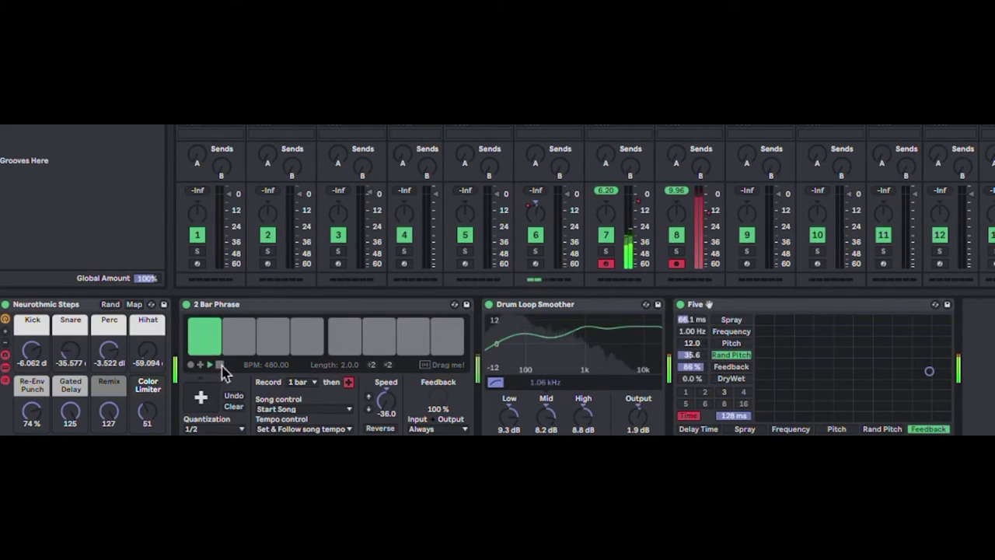
pyautogui.moveTo(39, 414); pyautogui.dragTo(39, 455)
pyautogui.moveTo(36, 352); pyautogui.dragTo(36, 402)
pyautogui.moveTo(71, 361); pyautogui.dragTo(76, 315)
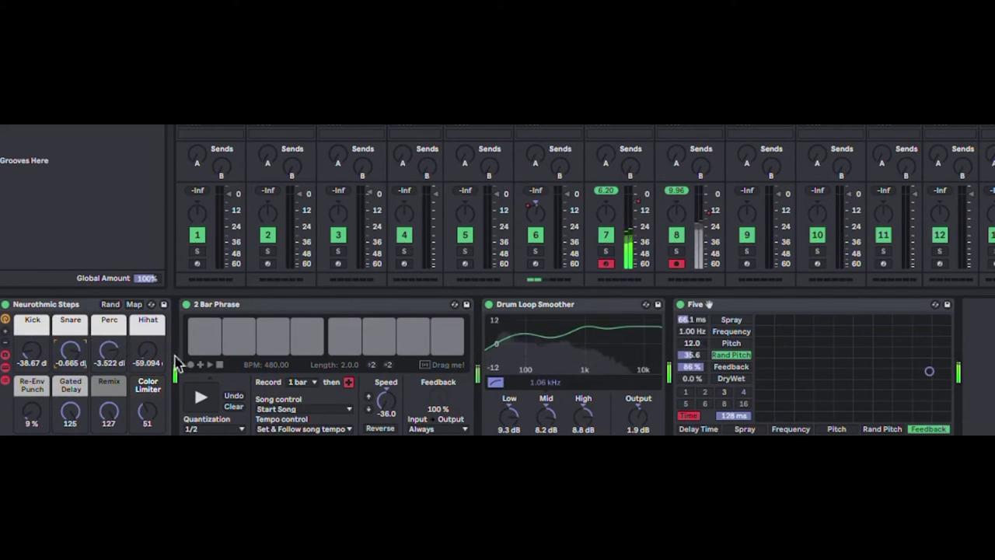
pyautogui.moveTo(154, 351); pyautogui.dragTo(187, 272)
pyautogui.moveTo(109, 353); pyautogui.dragTo(93, 377)
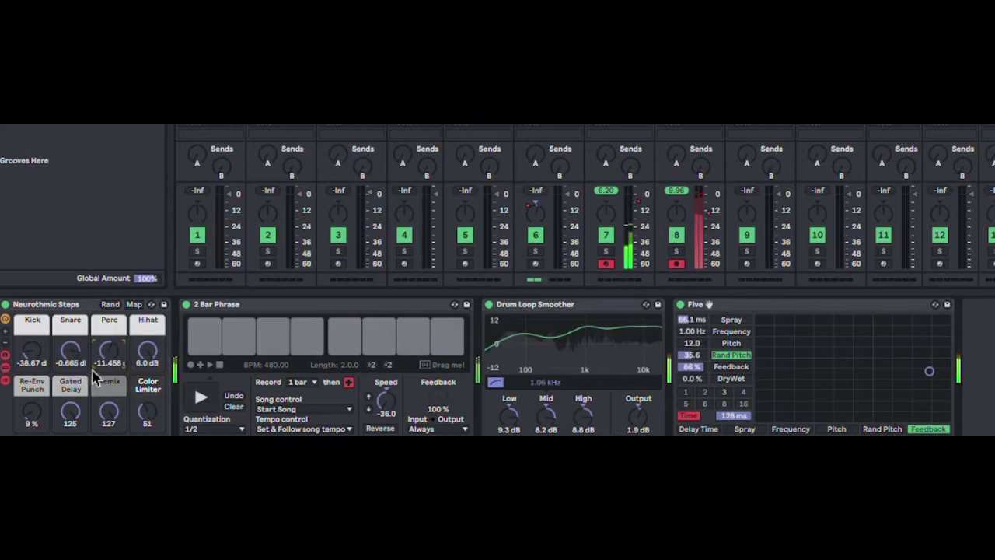
# Assign DryWet to the vertical and Rand Pitch to the horizontal axis, setting DryWet to 36 %, Rand Pitch to 42.9 and Feedback to 47 %
pyautogui.moveTo(842, 321); pyautogui.dragTo(877, 341)
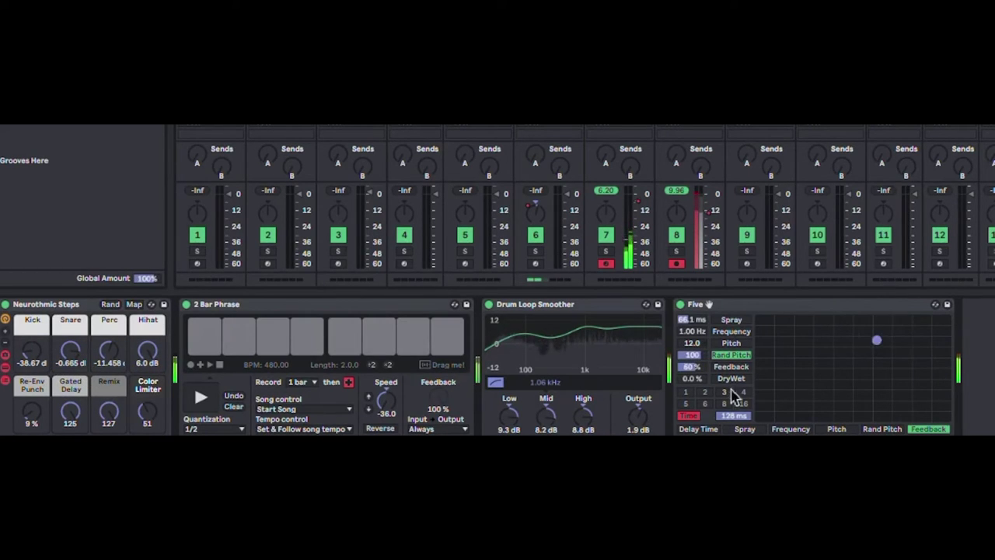
pyautogui.click(724, 378)
pyautogui.moveTo(944, 349); pyautogui.dragTo(822, 404)
pyautogui.click(789, 429)
pyautogui.click(874, 430)
# Set the Drum Loop Smoother bands to Low 15 dB, Mid 0.0 dB and High 15 dB
pyautogui.moveTo(519, 418); pyautogui.dragTo(527, 381)
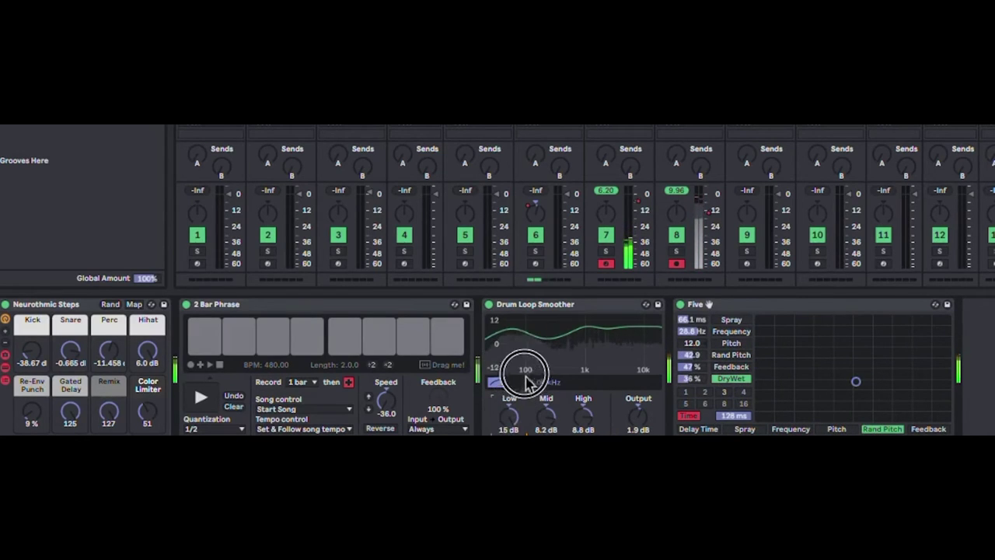
pyautogui.moveTo(574, 420); pyautogui.dragTo(580, 408)
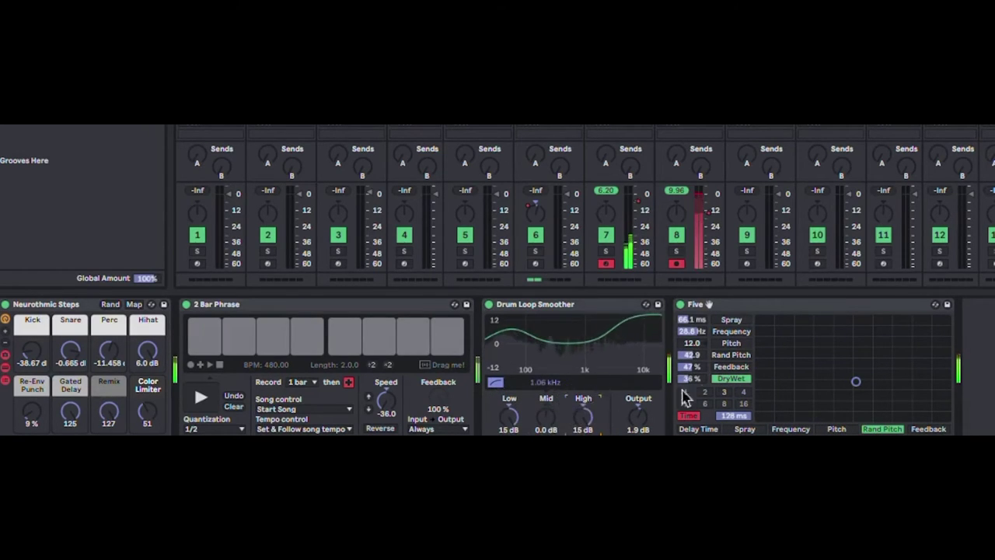
# Set Five's Rand Pitch to 140 and DryWet to 60 % on the pad, and sync its delay time to 8
pyautogui.moveTo(793, 384); pyautogui.dragTo(835, 347)
pyautogui.click(719, 402)
pyautogui.click(689, 416)
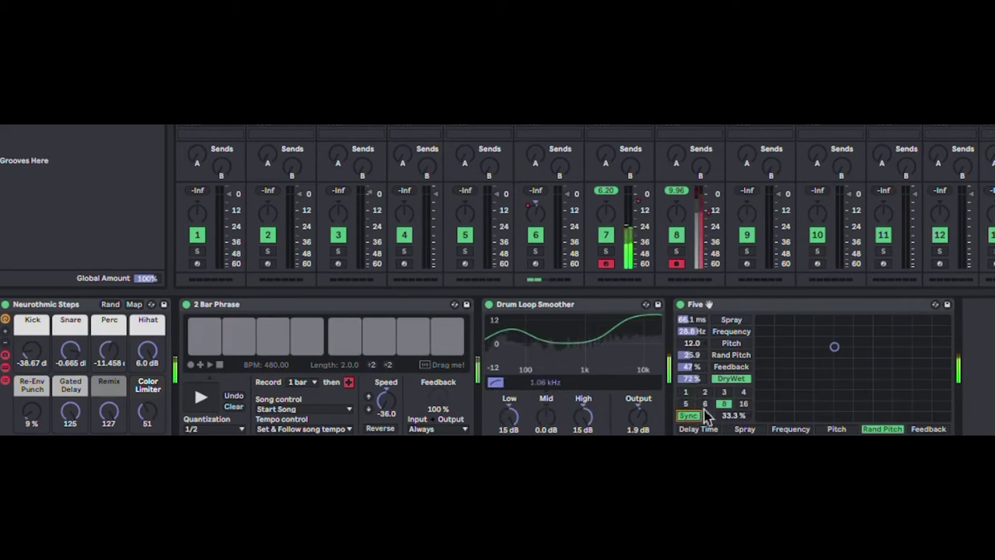
pyautogui.click(724, 403)
# Assign Feedback, Spray and Pitch in turn to the pad's vertical axis, setting Feedback to 79 %, Spray to 406 ms and Rand Pitch to 89.7
pyautogui.click(731, 366)
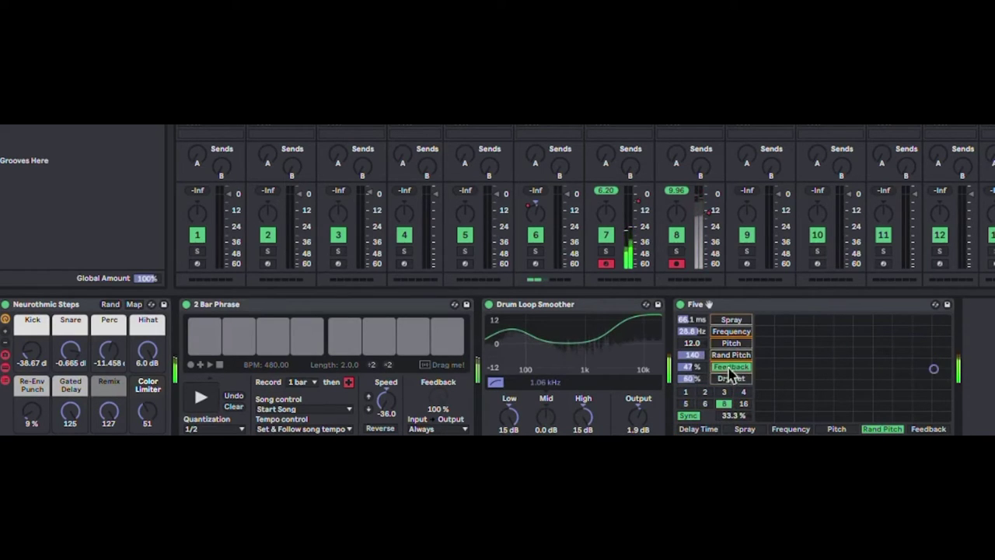
pyautogui.moveTo(948, 398)
pyautogui.mouseDown()
pyautogui.moveTo(934, 336)
pyautogui.moveTo(911, 329)
pyautogui.mouseUp()
pyautogui.click(731, 320)
pyautogui.click(723, 342)
pyautogui.click(900, 350)
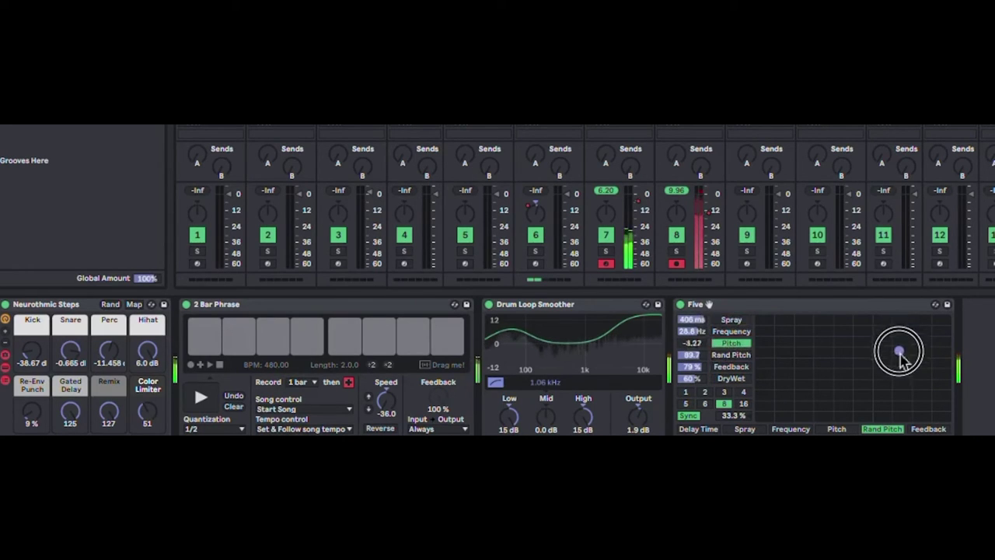
# Try Pitch on the horizontal axis, switch that axis to Spray, and sweep the pad until Spray is at 417 ms
pyautogui.click(840, 427)
pyautogui.moveTo(861, 367)
pyautogui.mouseDown()
pyautogui.moveTo(899, 347)
pyautogui.moveTo(908, 361)
pyautogui.mouseUp()
pyautogui.click(741, 430)
pyautogui.click(887, 356)
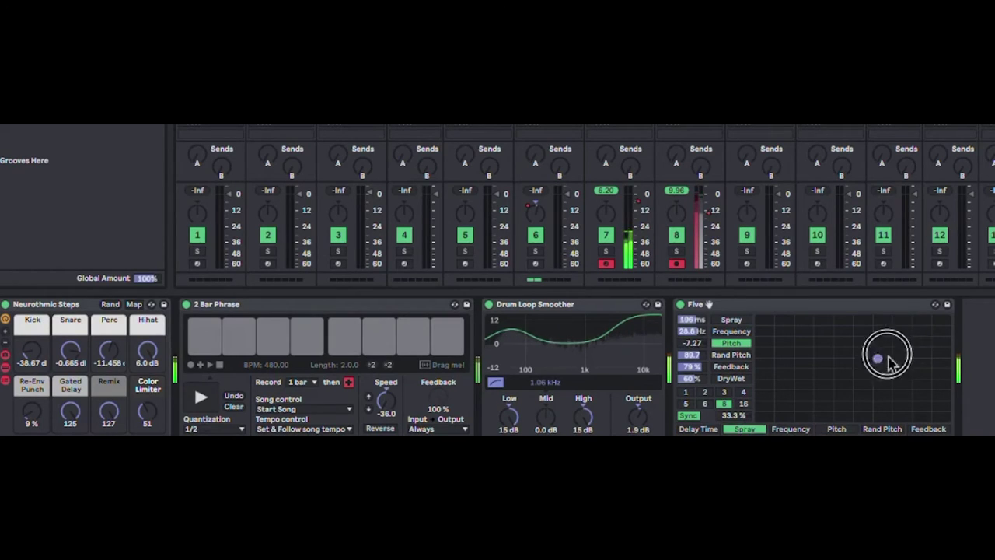
# Assign Delay Time horizontally and set Pitch to -1.09, and switch the vertical axis to Rand Pitch at 116 with delay 8
pyautogui.click(711, 430)
pyautogui.moveTo(801, 379)
pyautogui.mouseDown()
pyautogui.moveTo(799, 394)
pyautogui.moveTo(884, 389)
pyautogui.moveTo(851, 393)
pyautogui.moveTo(874, 407)
pyautogui.moveTo(900, 372)
pyautogui.moveTo(900, 349)
pyautogui.mouseUp()
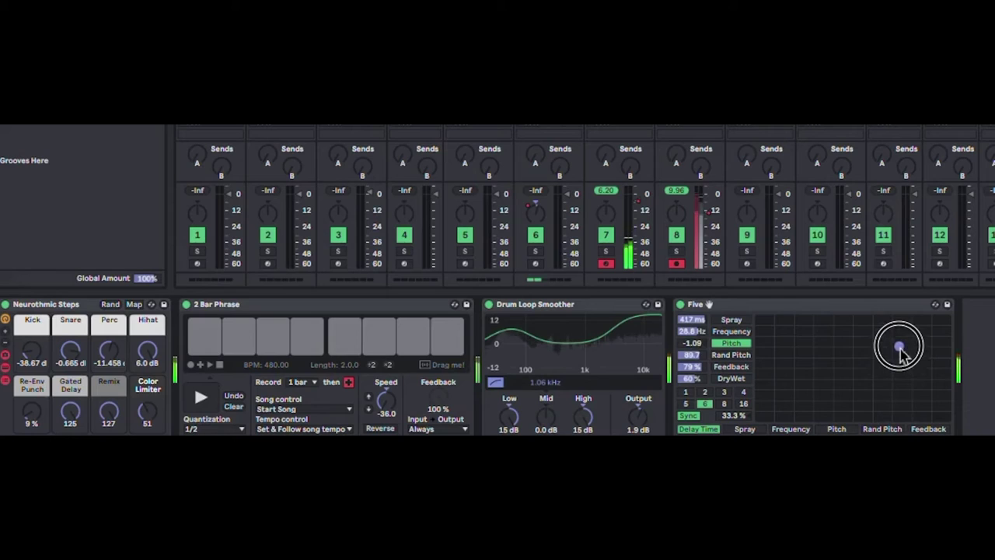
pyautogui.click(738, 356)
pyautogui.moveTo(829, 398); pyautogui.dragTo(924, 334)
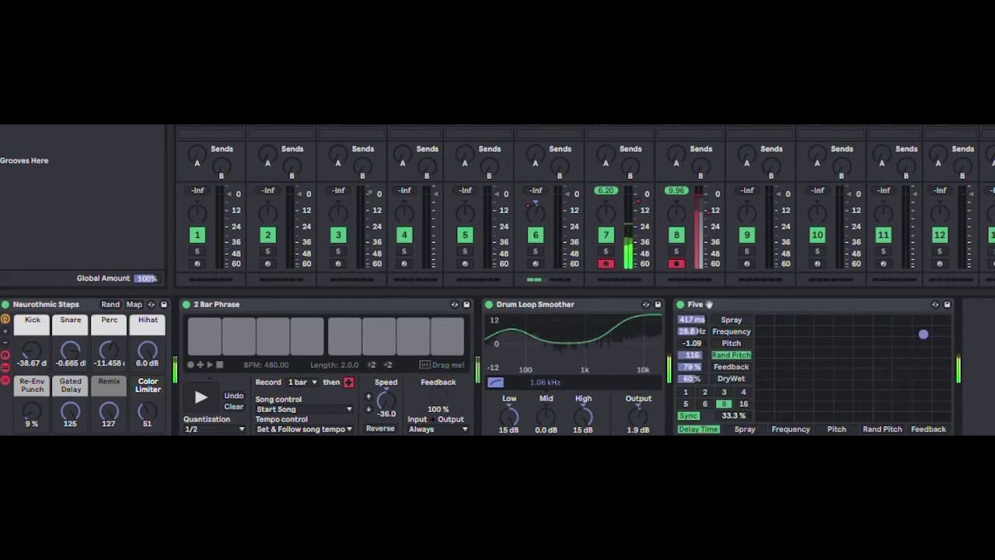
# Set Five's delay offset to 18.7 % and delay time to 2, with Rand Pitch at 100, Frequency at 3.64 Hz and Pitch at -20.0
pyautogui.moveTo(736, 417)
pyautogui.mouseDown()
pyautogui.moveTo(742, 363)
pyautogui.moveTo(738, 432)
pyautogui.mouseUp()
pyautogui.moveTo(790, 331); pyautogui.dragTo(773, 341)
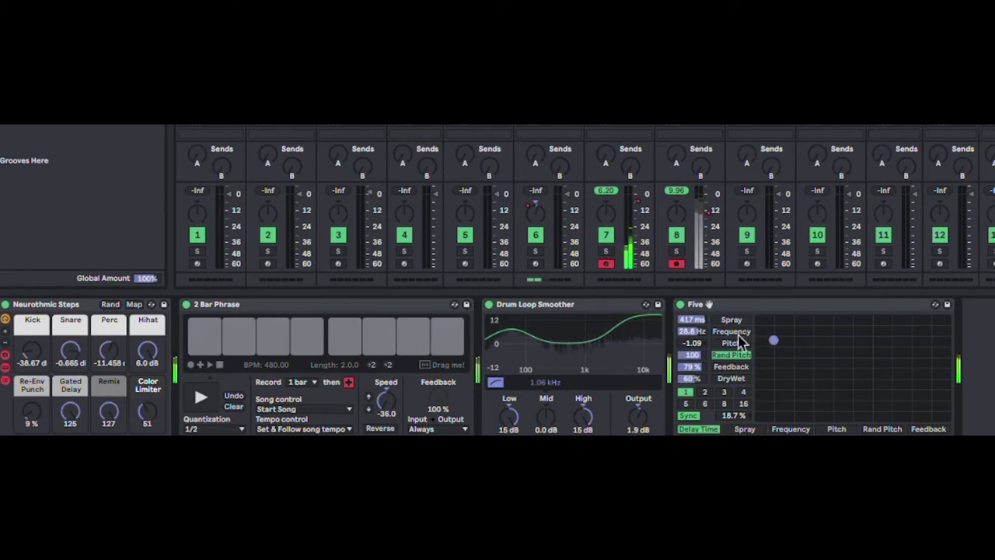
pyautogui.click(739, 333)
pyautogui.moveTo(784, 412); pyautogui.dragTo(803, 384)
pyautogui.click(730, 343)
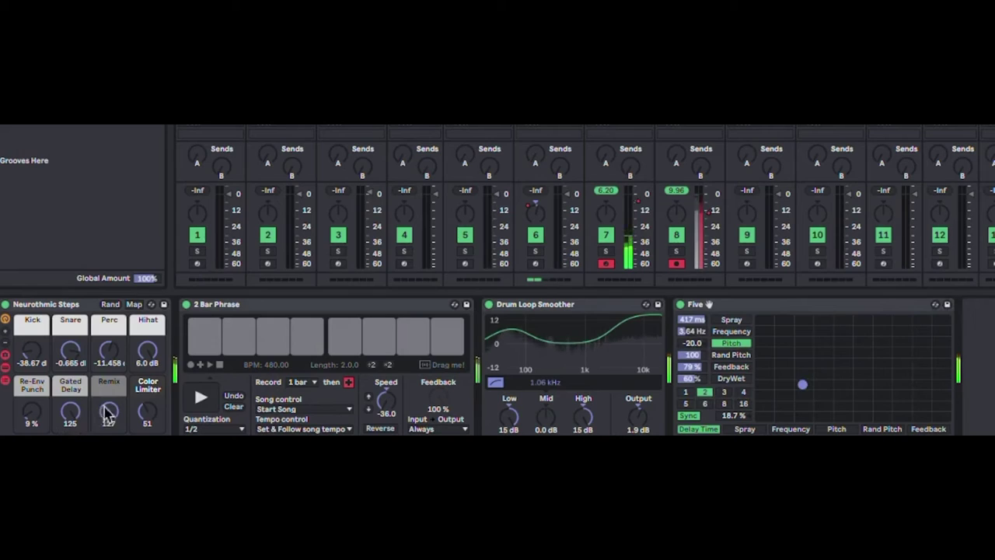
# Set the Neurothmic Steps macros Remix to 70, Re-Env Punch to 47 %, Color Limiter to 83 and Gated Delay to 61
pyautogui.moveTo(104, 406); pyautogui.dragTo(95, 448)
pyautogui.moveTo(73, 413); pyautogui.dragTo(41, 384)
pyautogui.moveTo(151, 417); pyautogui.dragTo(159, 395)
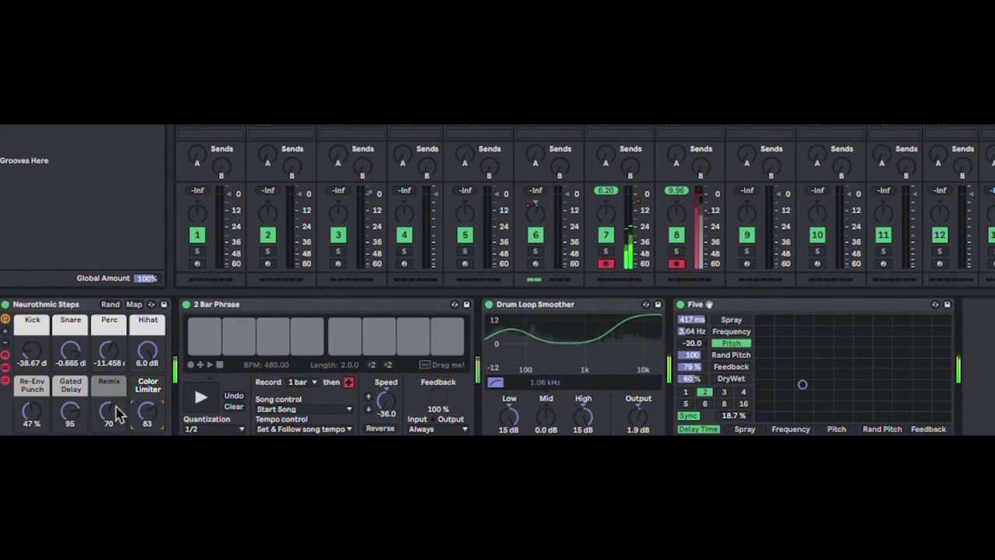
pyautogui.moveTo(71, 410); pyautogui.dragTo(71, 424)
# Raise the Kick macro to 6.0 dB and lower the Hihat macro to about -37.6 dB
pyautogui.click(148, 359)
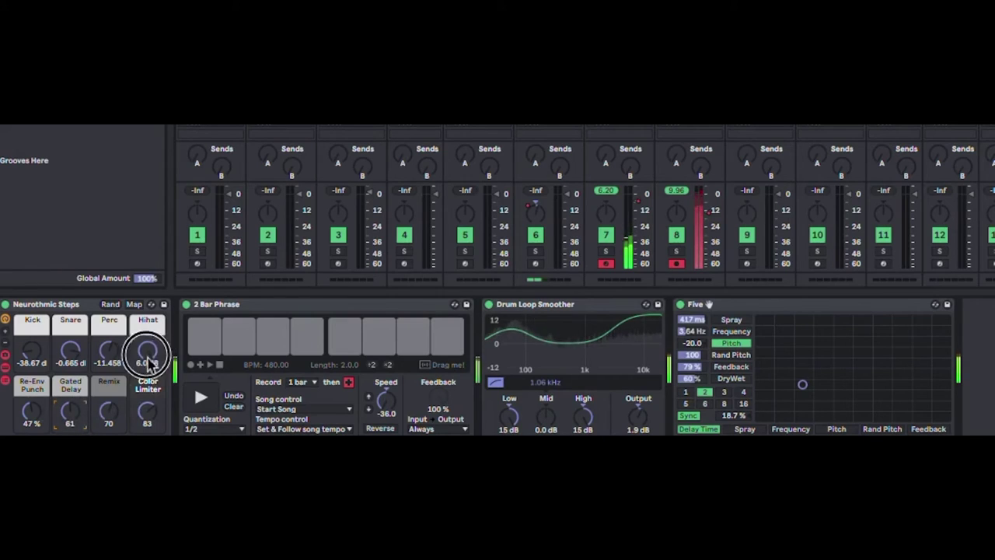
pyautogui.moveTo(147, 359); pyautogui.dragTo(123, 377)
pyautogui.moveTo(33, 356); pyautogui.dragTo(84, 333)
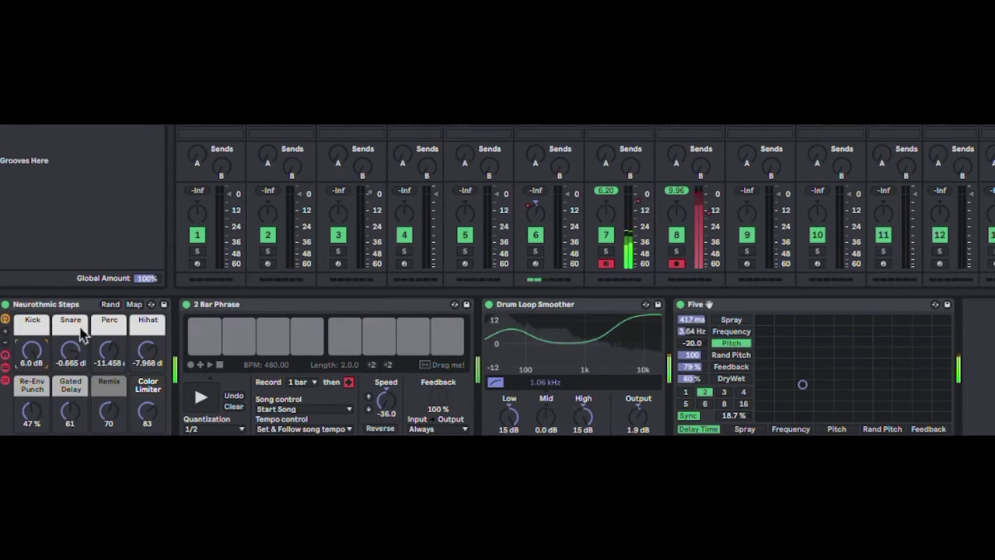
pyautogui.moveTo(145, 365); pyautogui.dragTo(141, 400)
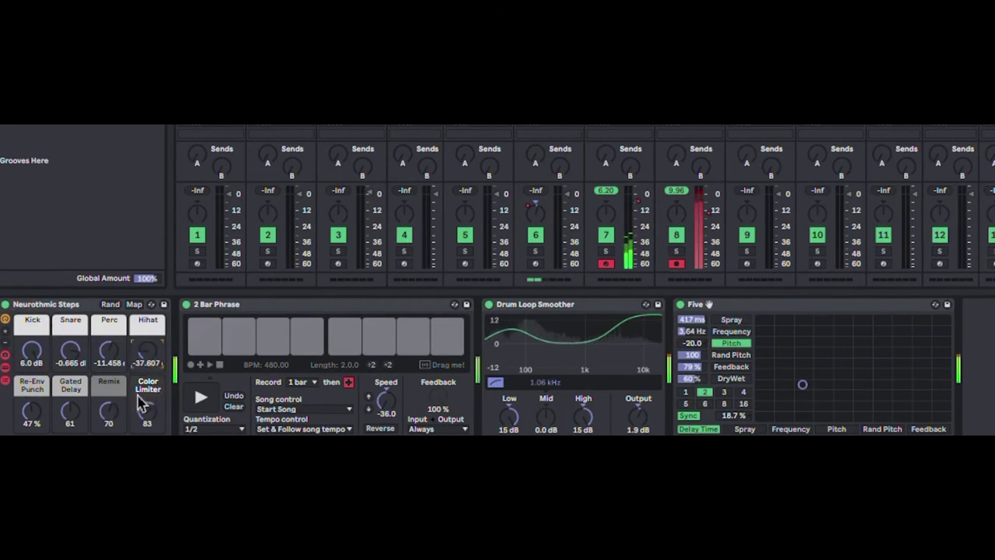
# Set the Drum Loop Smoother to Low -14 dB, Mid 12 dB, High -1.9 dB and Output 8.6 dB
pyautogui.moveTo(581, 426); pyautogui.dragTo(581, 459)
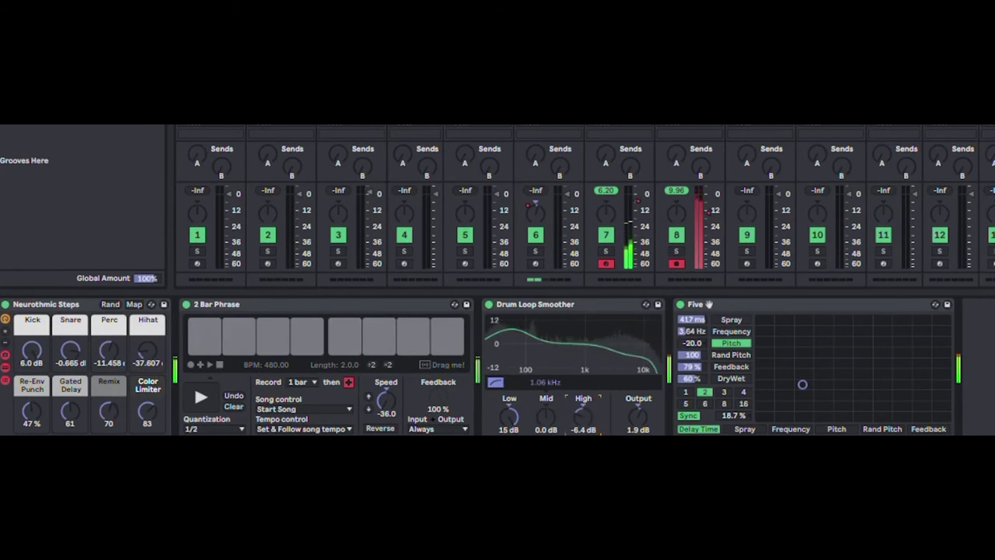
pyautogui.doubleClick(508, 414)
pyautogui.moveTo(550, 419); pyautogui.dragTo(556, 316)
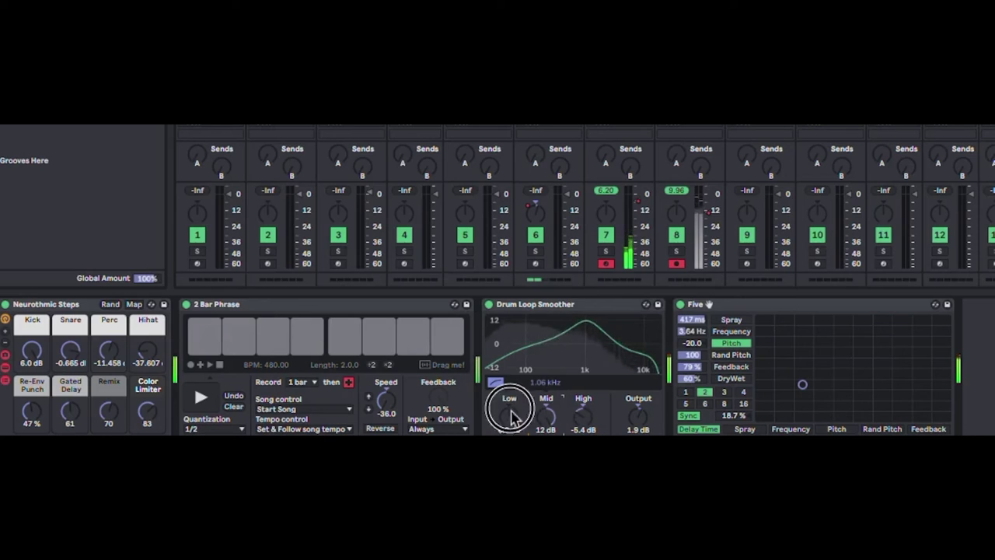
pyautogui.moveTo(511, 410); pyautogui.dragTo(493, 448)
pyautogui.moveTo(638, 416); pyautogui.dragTo(638, 392)
pyautogui.moveTo(584, 426); pyautogui.dragTo(585, 414)
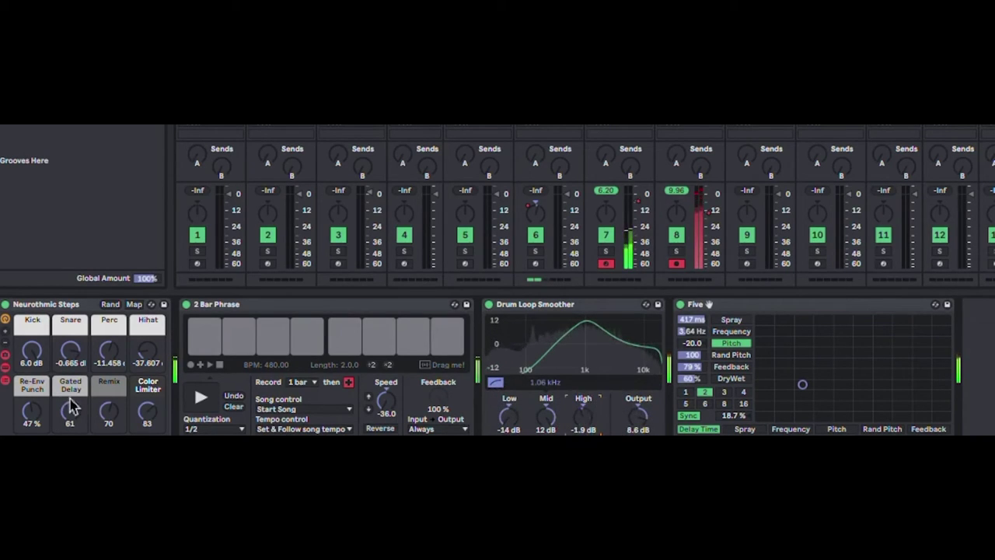
# Raise the Perc macro to -8.601 dB and Re-Env Punch to 63 %
pyautogui.moveTo(108, 355); pyautogui.dragTo(100, 349)
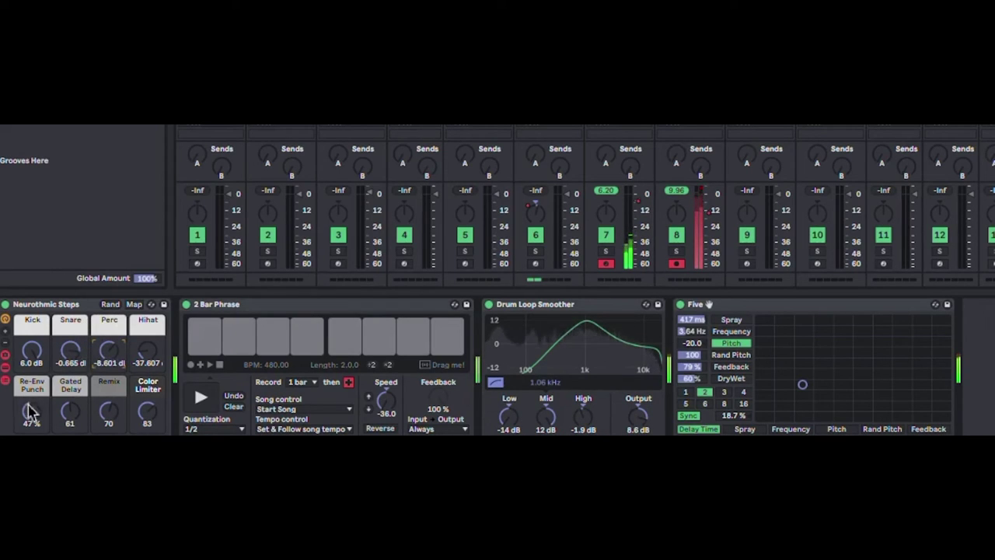
pyautogui.moveTo(29, 412); pyautogui.dragTo(31, 400)
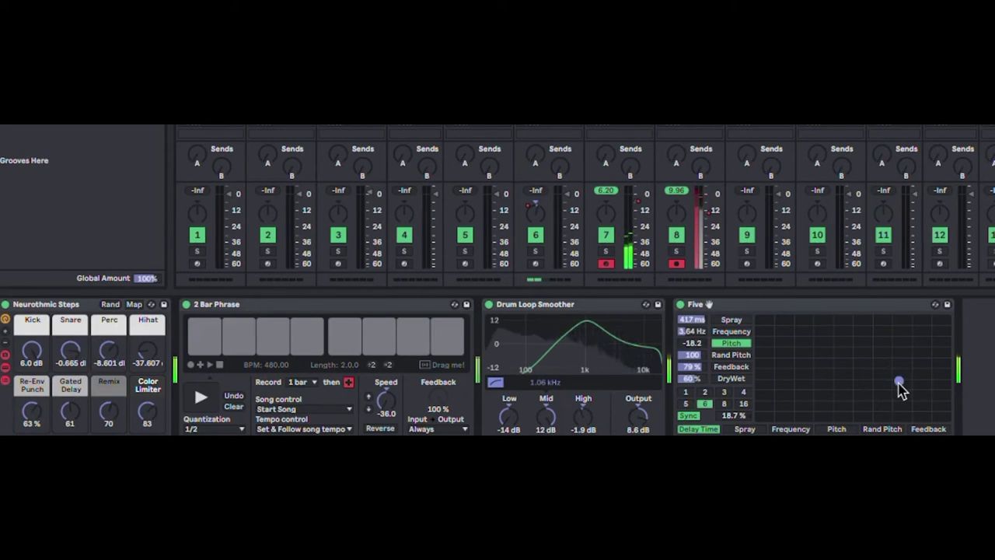
# Set Feedback to 69 % and delay time to 5, and map Spray horizontally at 0.00 ms and Pitch vertically at -36.0
pyautogui.click(724, 368)
pyautogui.moveTo(888, 344)
pyautogui.mouseDown()
pyautogui.moveTo(925, 451)
pyautogui.moveTo(879, 388)
pyautogui.moveTo(884, 363)
pyautogui.moveTo(813, 311)
pyautogui.moveTo(909, 319)
pyautogui.moveTo(940, 399)
pyautogui.moveTo(918, 338)
pyautogui.moveTo(871, 372)
pyautogui.moveTo(918, 345)
pyautogui.moveTo(795, 374)
pyautogui.moveTo(763, 413)
pyautogui.moveTo(752, 398)
pyautogui.moveTo(751, 435)
pyautogui.mouseUp()
pyautogui.click(731, 430)
pyautogui.click(732, 344)
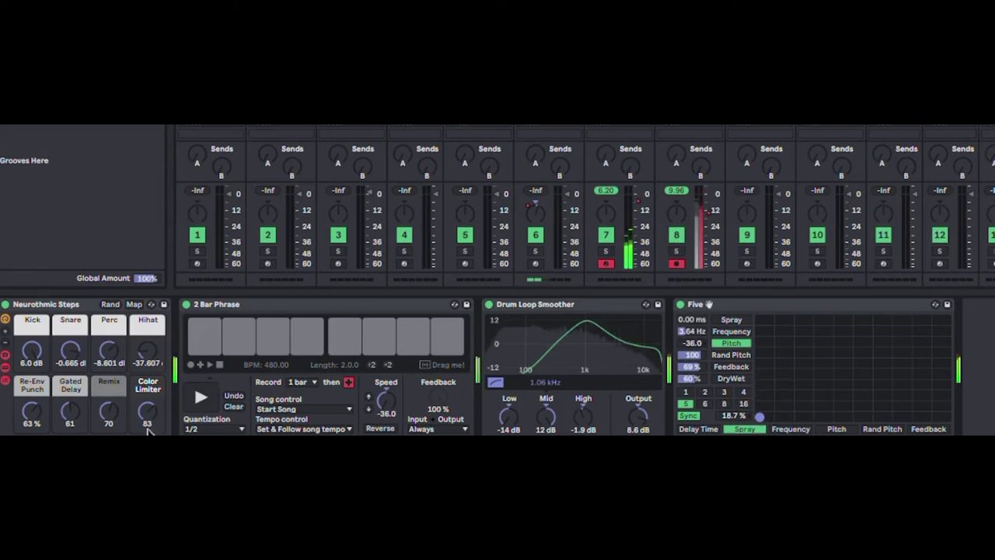
# Set the Color Limiter macro to 45, Gated Delay to 108 and Remix to 109
pyautogui.moveTo(149, 430); pyautogui.dragTo(72, 412)
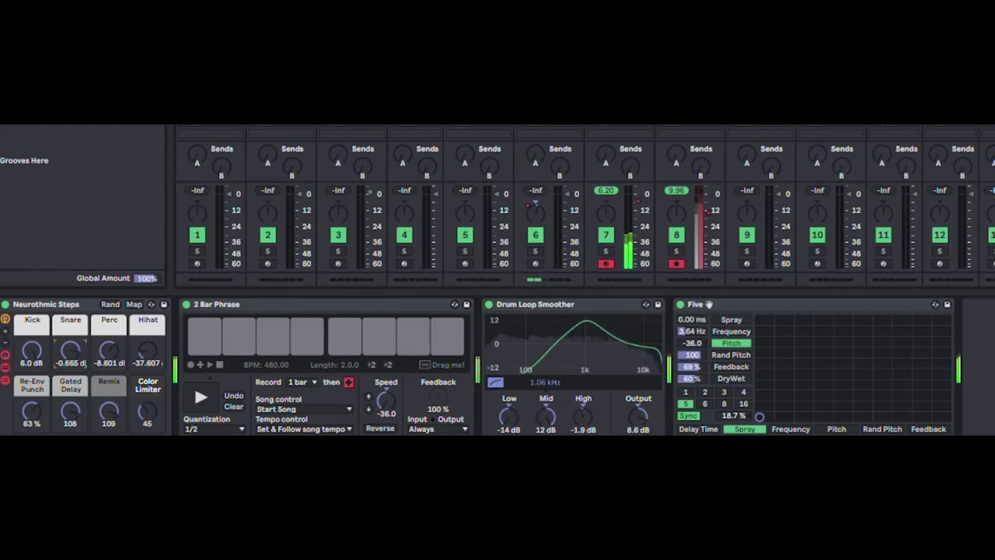
# Reshape the Drum Loop Smoother to Low 15 dB, Mid -12 dB, High 15 dB and Output 12 dB
pyautogui.moveTo(546, 424); pyautogui.dragTo(538, 521)
pyautogui.moveTo(509, 418); pyautogui.dragTo(555, 203)
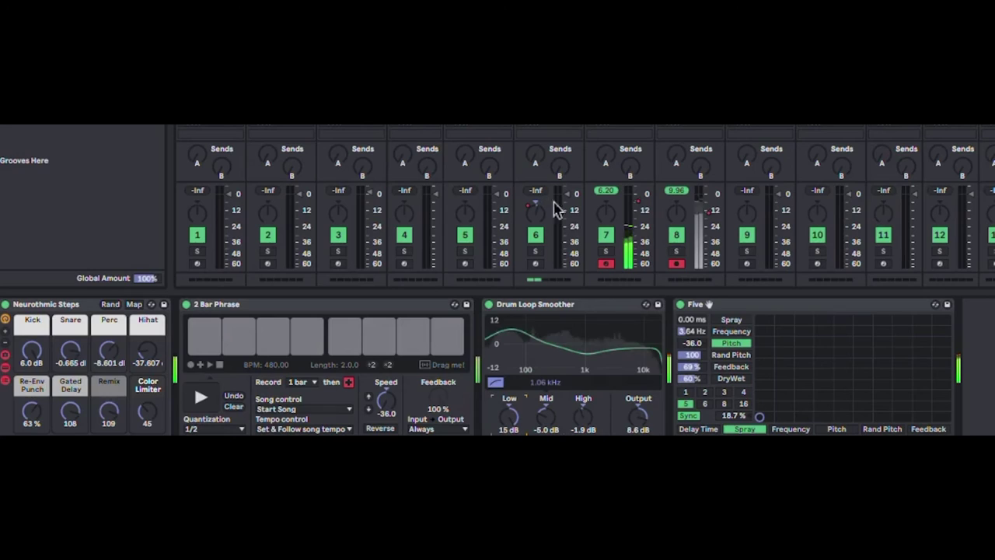
pyautogui.moveTo(585, 420); pyautogui.dragTo(584, 398)
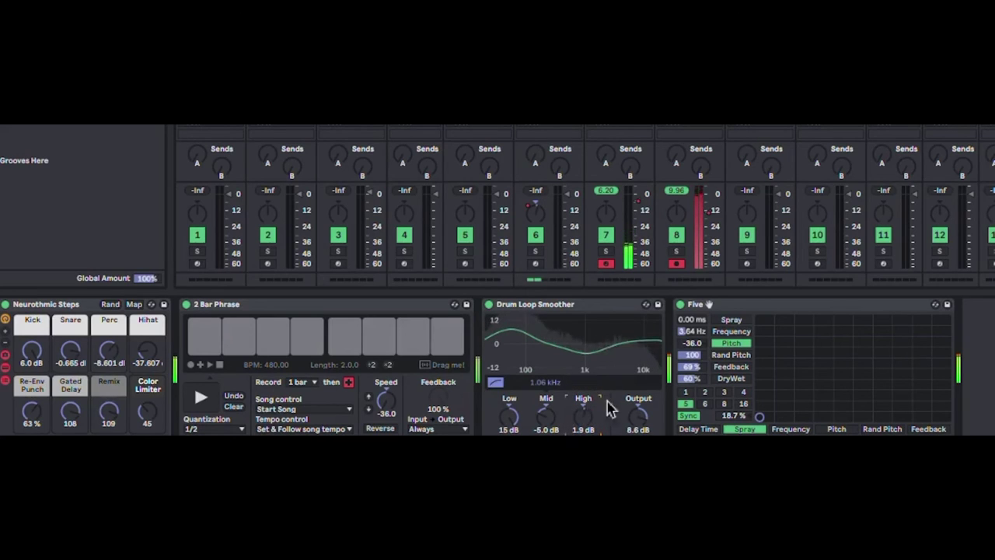
pyautogui.moveTo(638, 418); pyautogui.dragTo(644, 388)
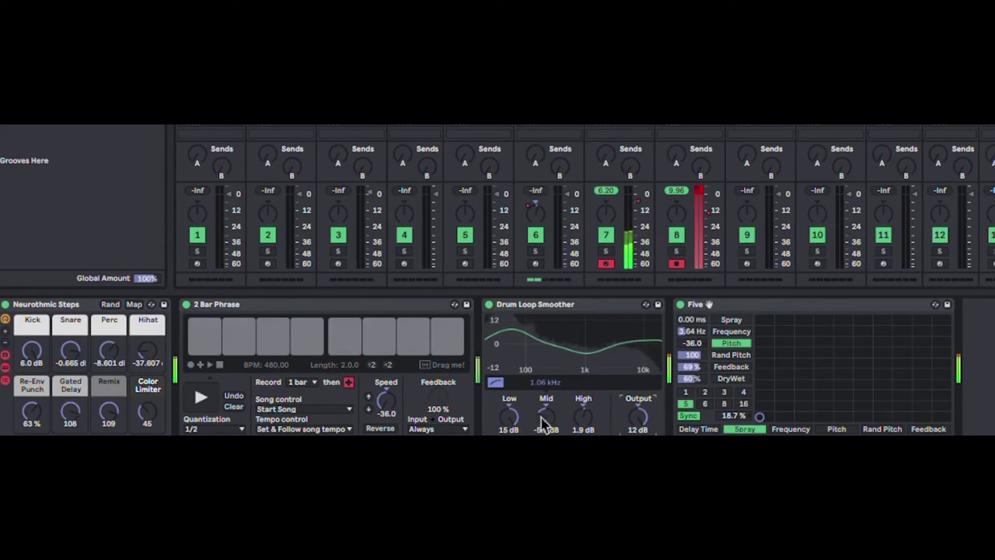
pyautogui.moveTo(544, 424); pyautogui.dragTo(546, 443)
pyautogui.moveTo(583, 416); pyautogui.dragTo(595, 376)
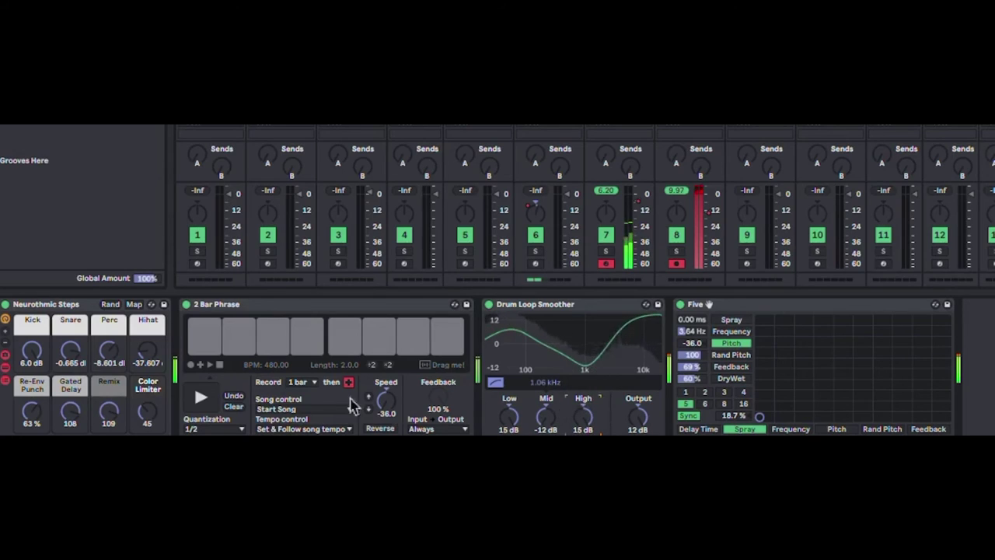
# Set Hihat to 6.0 dB, Perc and Snare to -inf dB, Gated Delay to 0 and Re-Env Punch to 100 %
pyautogui.moveTo(108, 365); pyautogui.dragTo(185, 233)
pyautogui.moveTo(108, 348); pyautogui.dragTo(100, 466)
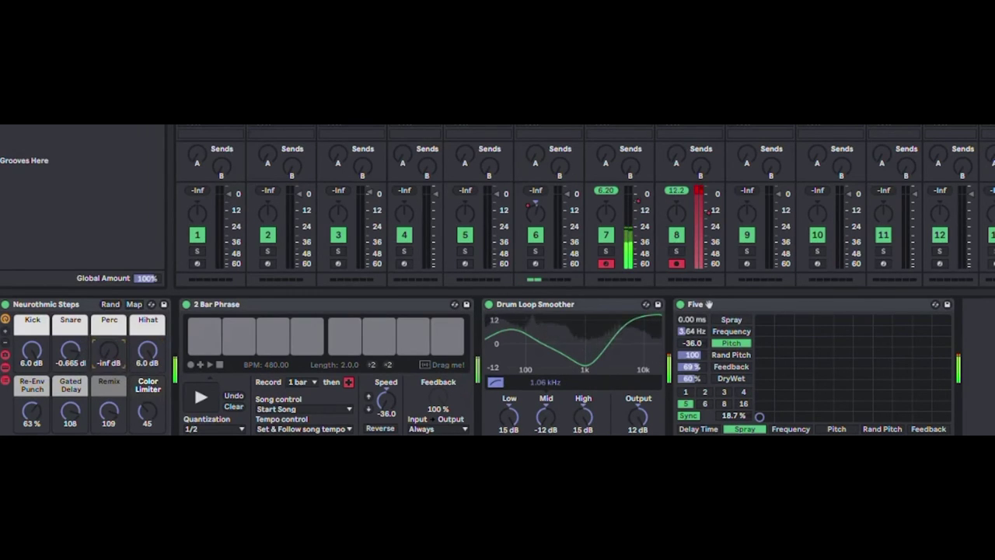
pyautogui.moveTo(67, 364); pyautogui.dragTo(67, 404)
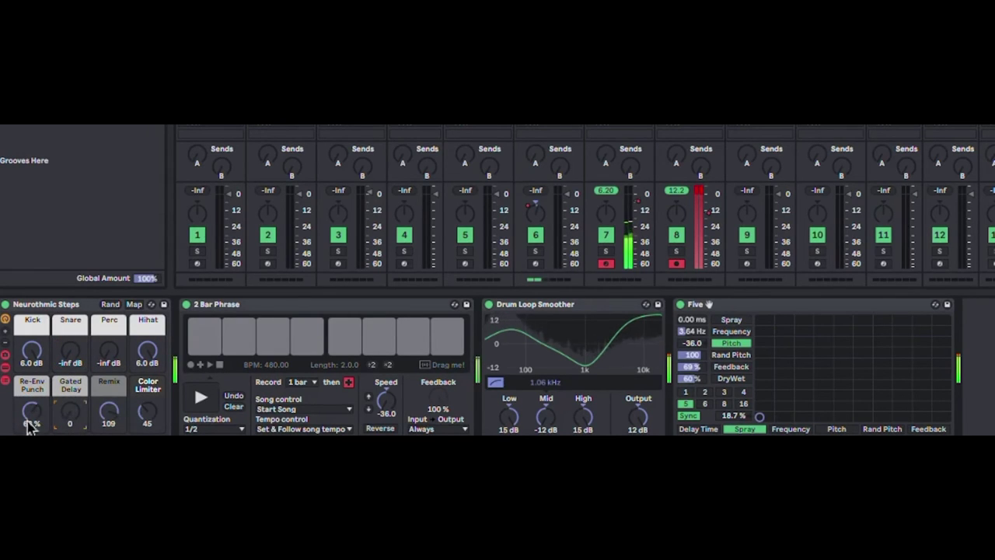
pyautogui.moveTo(34, 418); pyautogui.dragTo(34, 381)
# Set Spray to 341 ms and Pitch to 5.09 on the pad, and assign Rand Pitch to both axes, sweeping it
pyautogui.moveTo(759, 417); pyautogui.dragTo(916, 341)
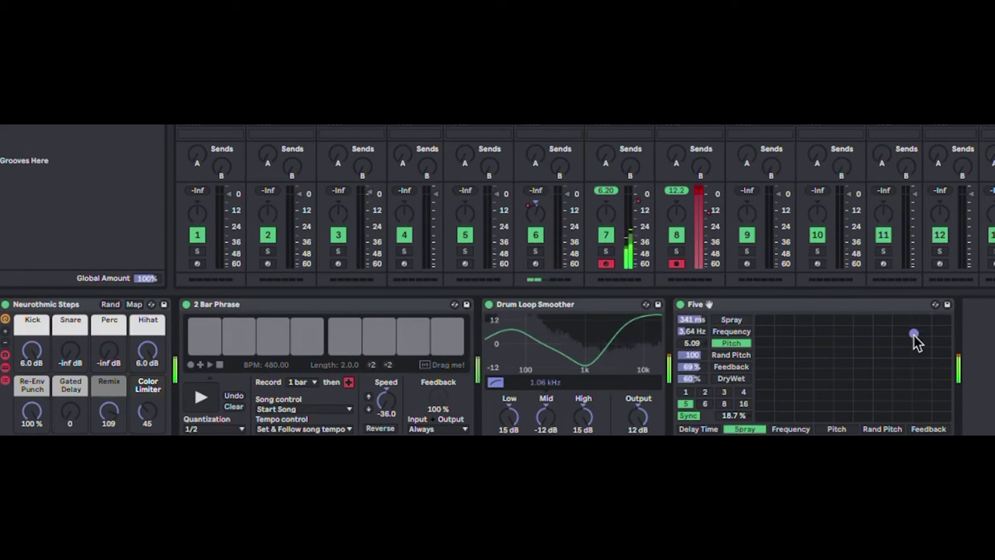
pyautogui.click(886, 428)
pyautogui.click(733, 356)
pyautogui.moveTo(892, 395); pyautogui.dragTo(916, 390)
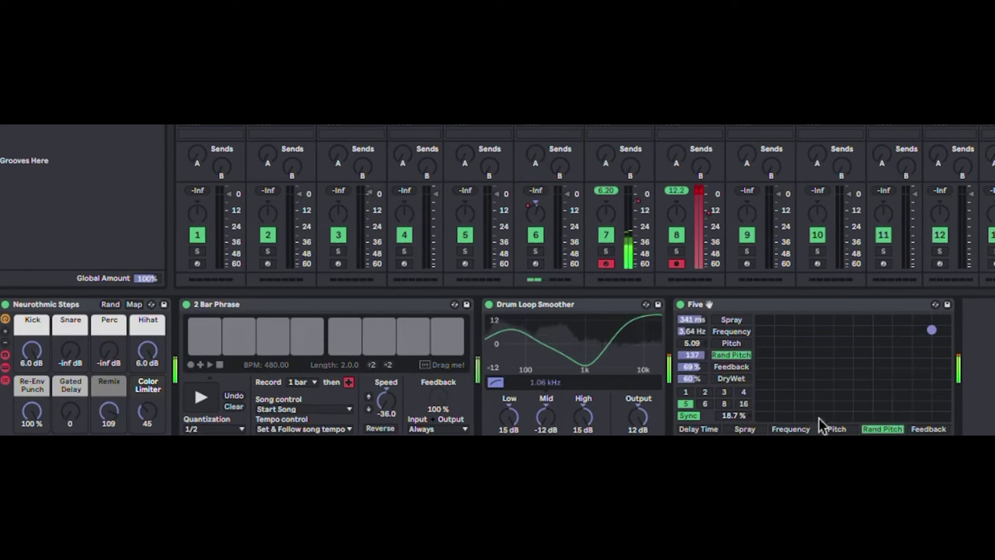
# Assign Delay Time horizontally at 8 and lower Rand Pitch to 6.25, and switch the vertical axis to DryWet at 13 %
pyautogui.click(694, 429)
pyautogui.moveTo(840, 378); pyautogui.dragTo(928, 400)
pyautogui.click(731, 379)
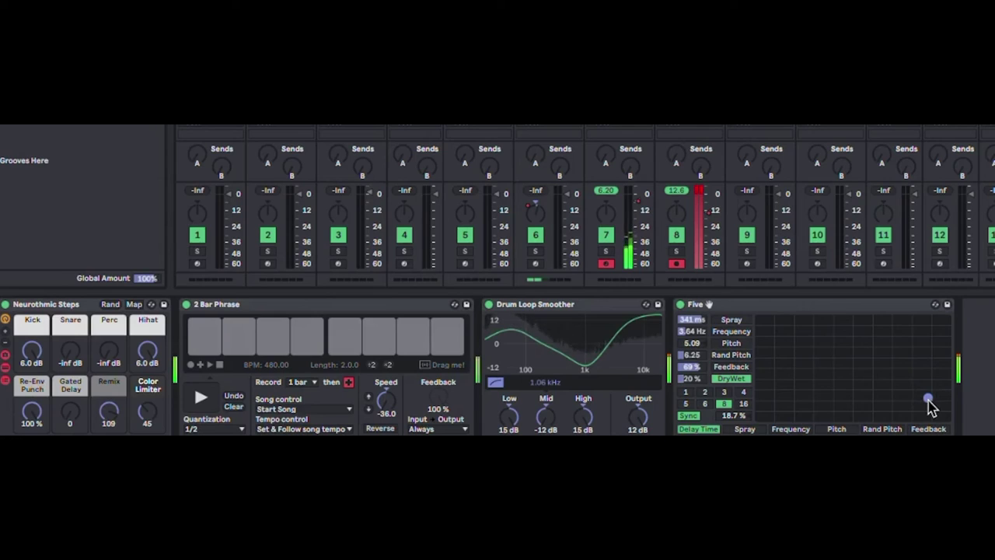
pyautogui.moveTo(928, 400); pyautogui.dragTo(921, 406)
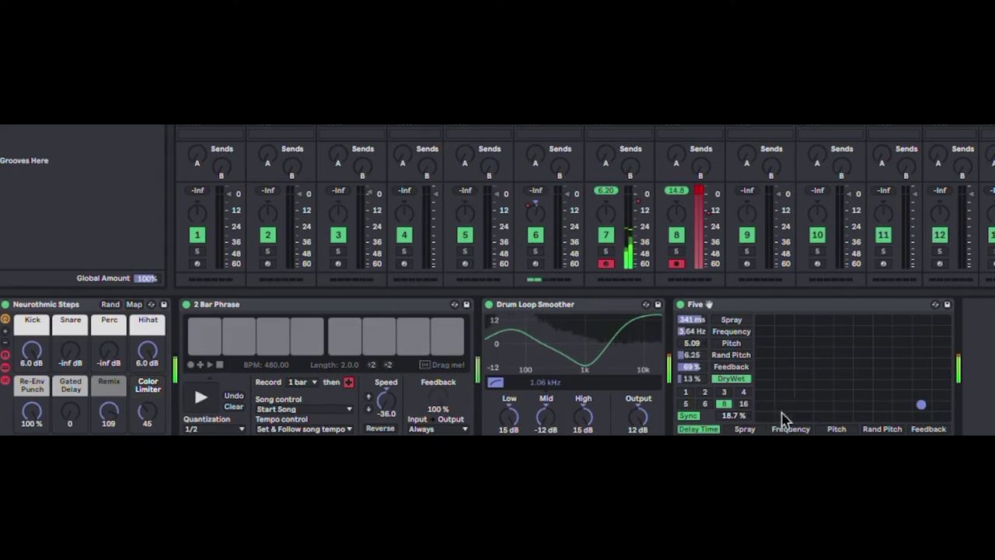
# Play the 2 Bar Phrase looper briefly and stop it again
pyautogui.click(201, 398)
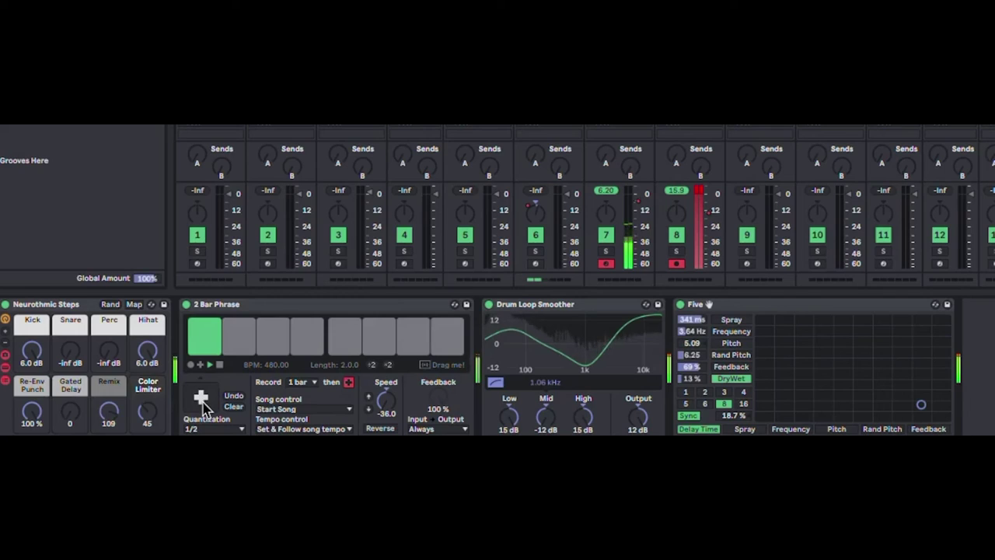
pyautogui.click(220, 365)
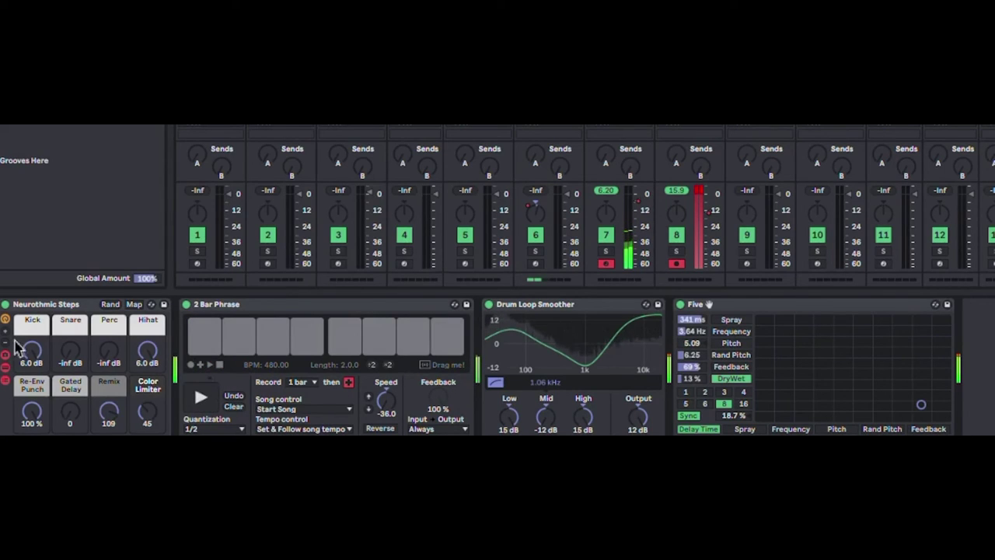
# Raise the Snare macro to 6.0 dB and the Color Limiter macro to 73, with Gated Delay at 0
pyautogui.moveTo(75, 360); pyautogui.dragTo(73, 306)
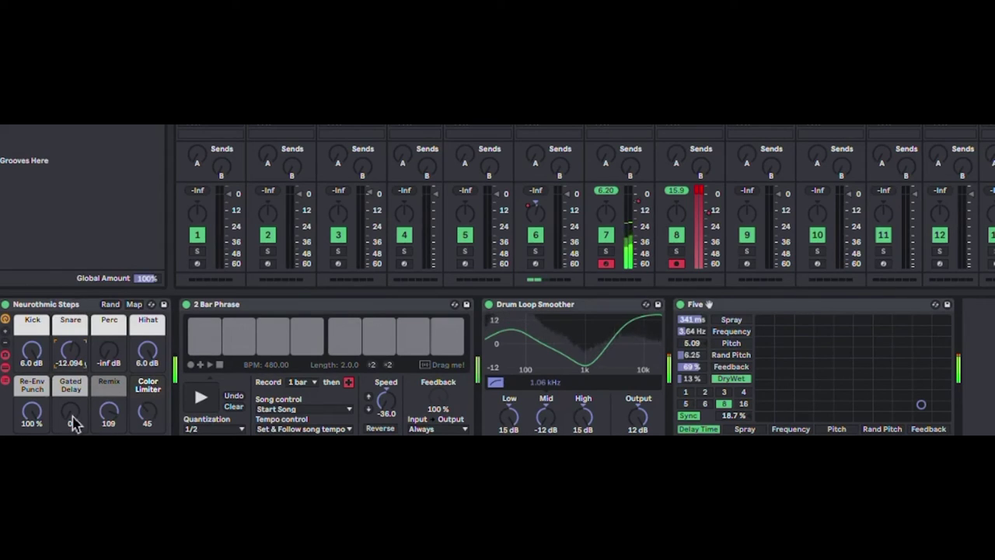
pyautogui.moveTo(74, 422); pyautogui.dragTo(73, 370)
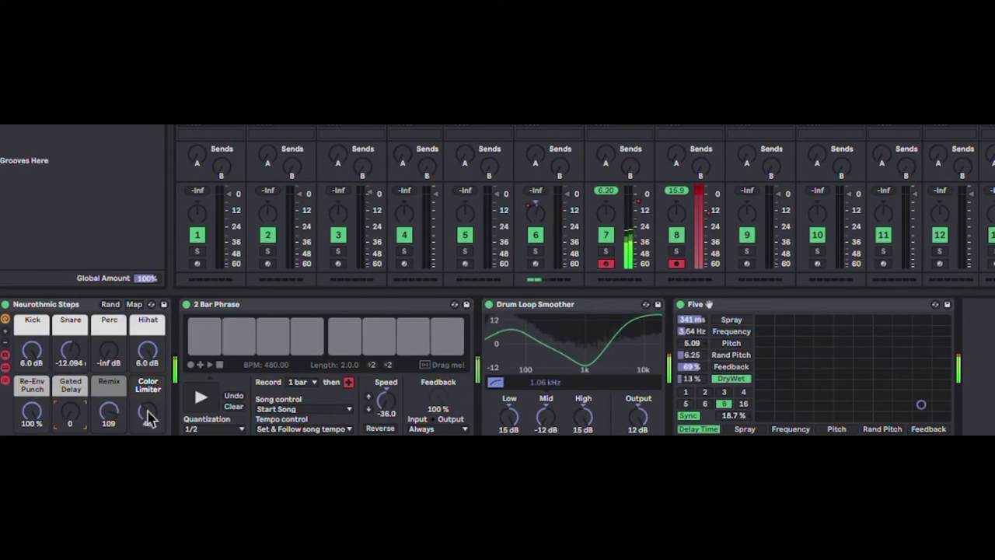
pyautogui.moveTo(149, 418); pyautogui.dragTo(158, 399)
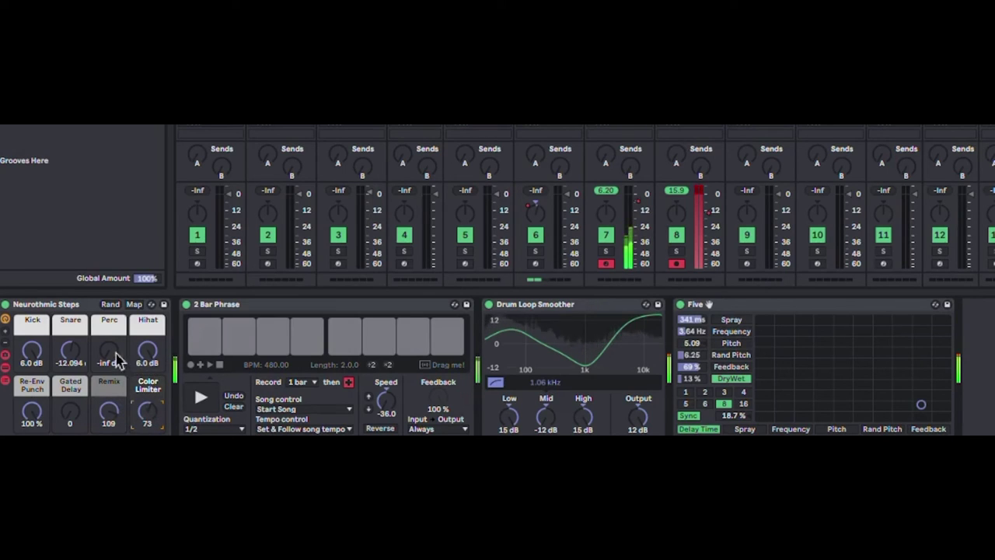
pyautogui.moveTo(116, 361); pyautogui.dragTo(79, 306)
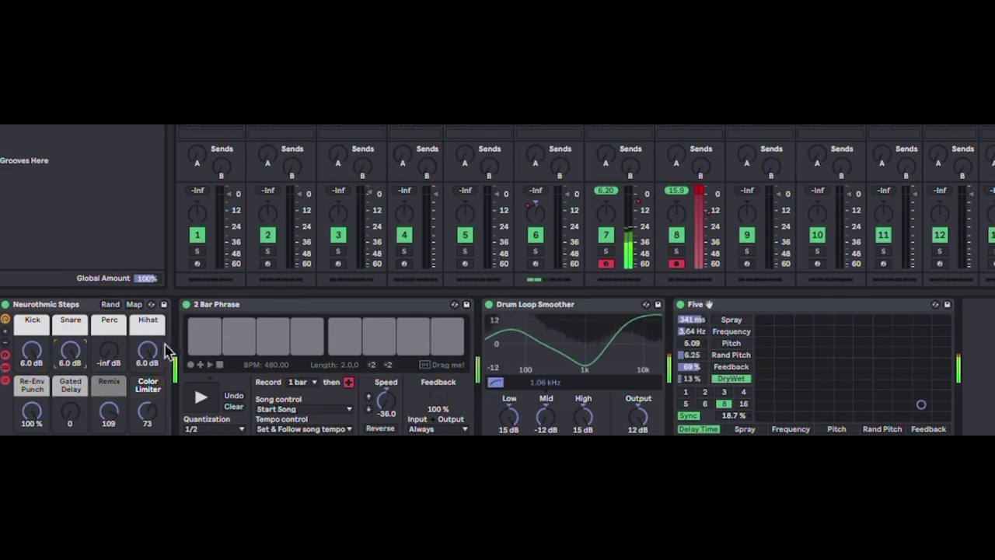
# Lower the Hihat macro to -7.331 dB and trigger the 2 Bar Phrase looper
pyautogui.moveTo(148, 352); pyautogui.dragTo(141, 381)
pyautogui.click(204, 396)
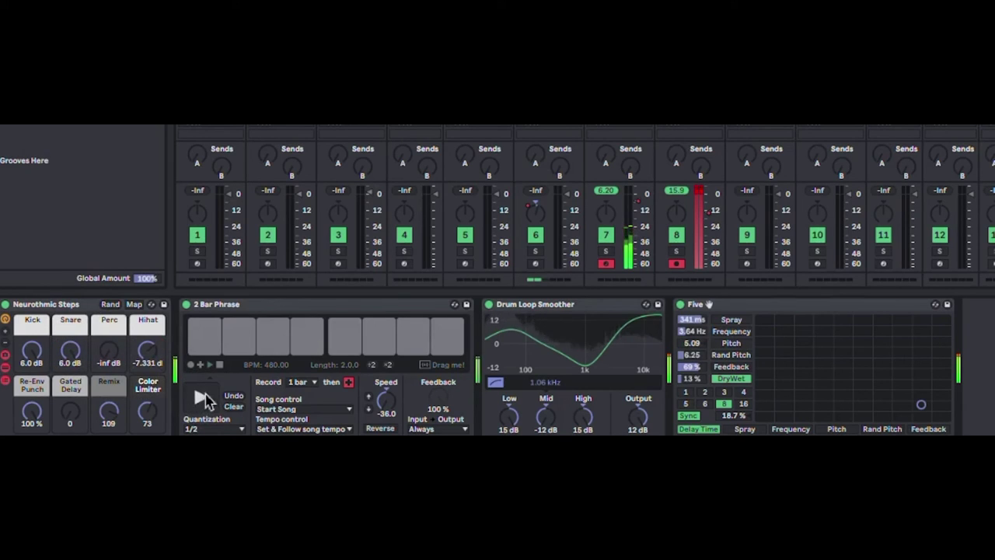
pyautogui.click(202, 398)
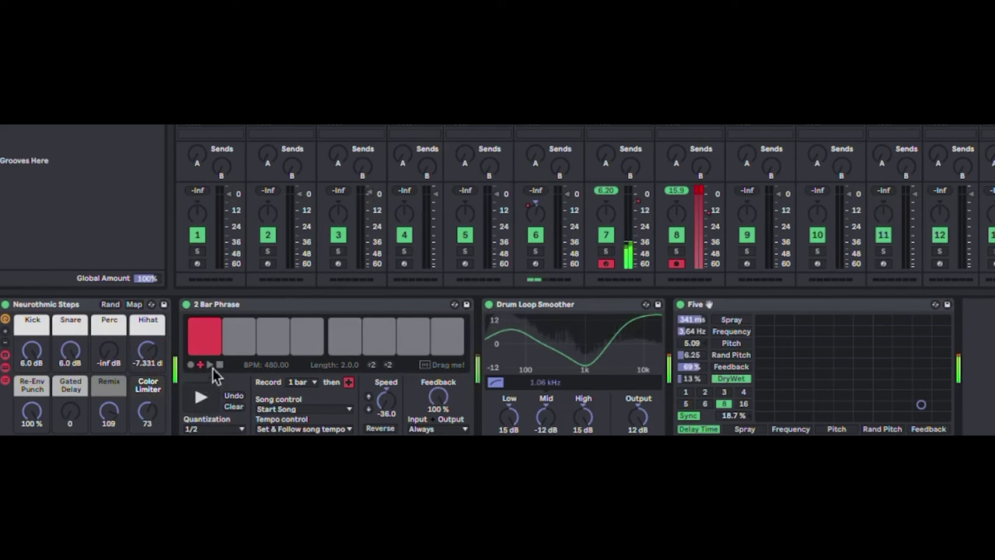
# Lower the Snare macro to -22.827 dB, Kick to -27.609 dB and Re-Env Punch to 29 %, and raise Gated Delay to 127
pyautogui.moveTo(69, 351); pyautogui.dragTo(64, 401)
pyautogui.moveTo(27, 351); pyautogui.dragTo(26, 433)
pyautogui.moveTo(71, 410); pyautogui.dragTo(72, 350)
# Sweep the Five pad through Delay Time 16 down to 3, with DryWet at 0.0 %
pyautogui.moveTo(921, 400); pyautogui.dragTo(940, 424)
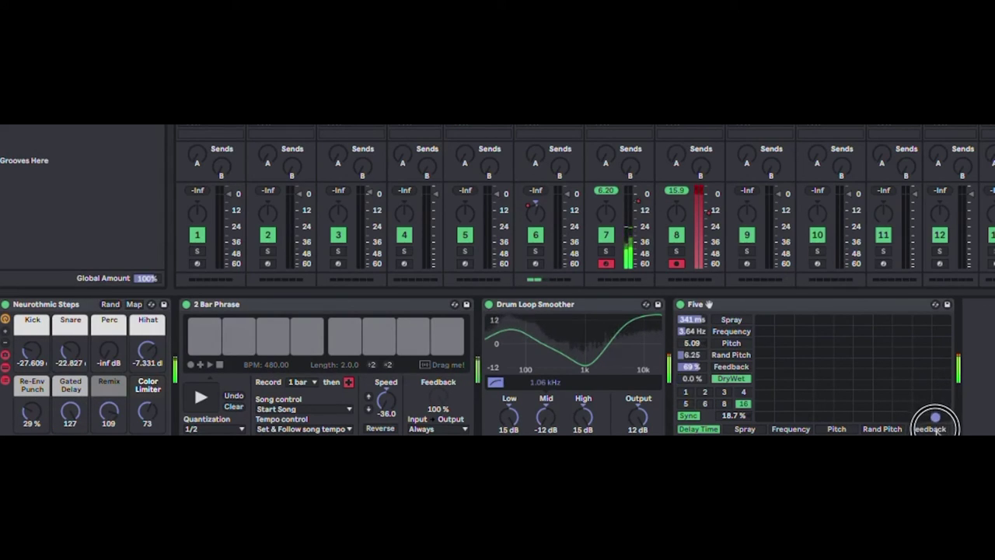
pyautogui.moveTo(938, 420); pyautogui.dragTo(789, 417)
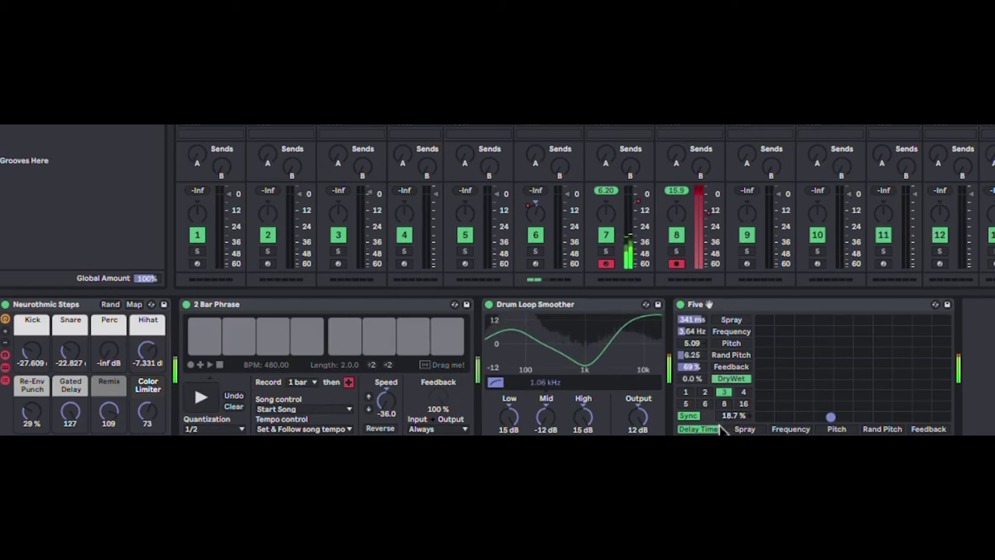
# Assign further parameters to the pad's vertical axis in turn, setting Frequency to 67.6 Hz, Pitch to 9.45 and Rand Pitch to 0.00
pyautogui.click(733, 331)
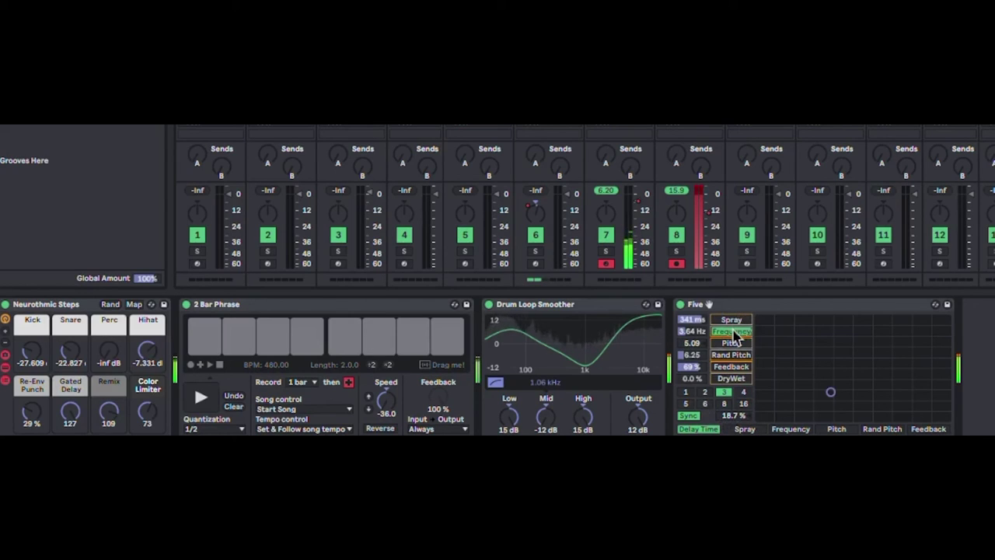
pyautogui.moveTo(811, 403); pyautogui.dragTo(820, 433)
pyautogui.click(735, 333)
pyautogui.click(732, 343)
pyautogui.click(747, 367)
pyautogui.click(746, 355)
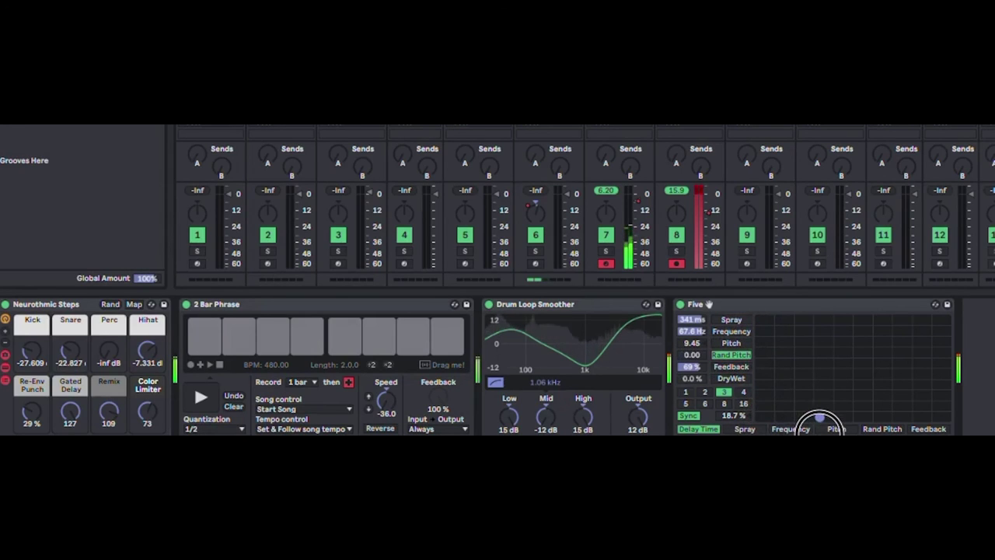
# Assign DryWet to the vertical axis, sweep it up to 100 % and back to 0.0 %, and set Delay Time to 1
pyautogui.moveTo(731, 381)
pyautogui.mouseDown()
pyautogui.moveTo(764, 406)
pyautogui.moveTo(822, 407)
pyautogui.moveTo(807, 265)
pyautogui.mouseUp()
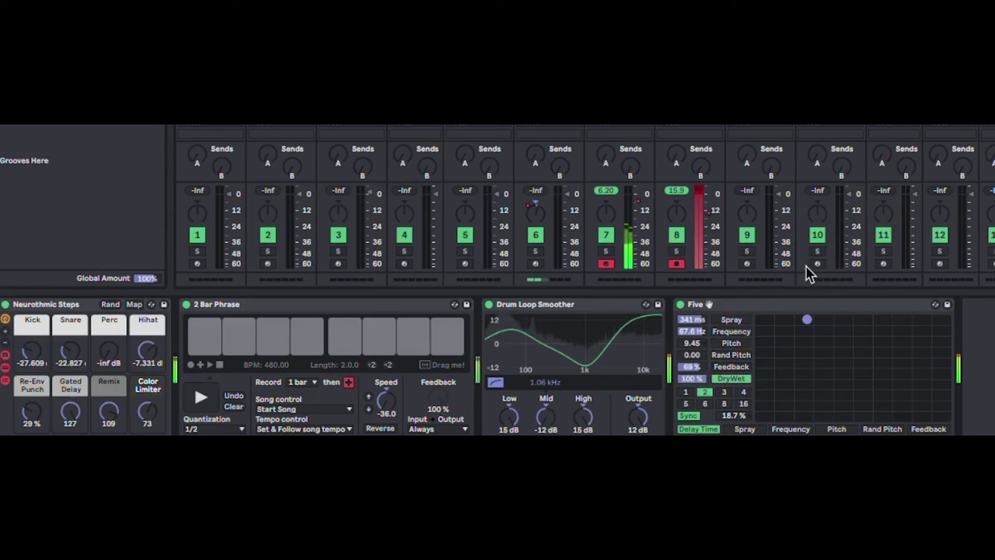
pyautogui.hotkey('ctrl', 'z')
pyautogui.moveTo(815, 411); pyautogui.dragTo(773, 417)
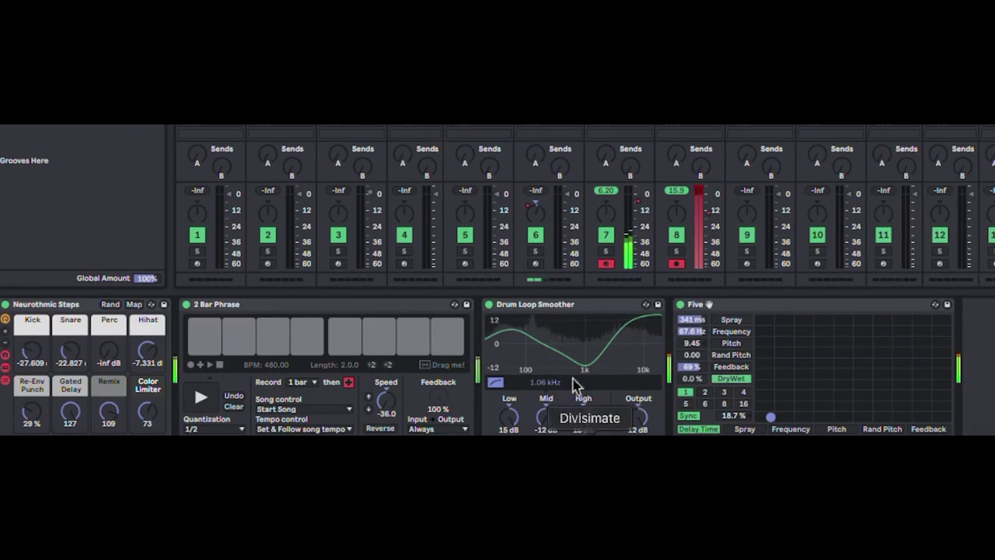
# Reshape the Drum Loop Smoother EQ with High at -7.1 dB, Mid at 5.9 dB and Low at 1.0 dB
pyautogui.moveTo(581, 425); pyautogui.dragTo(581, 482)
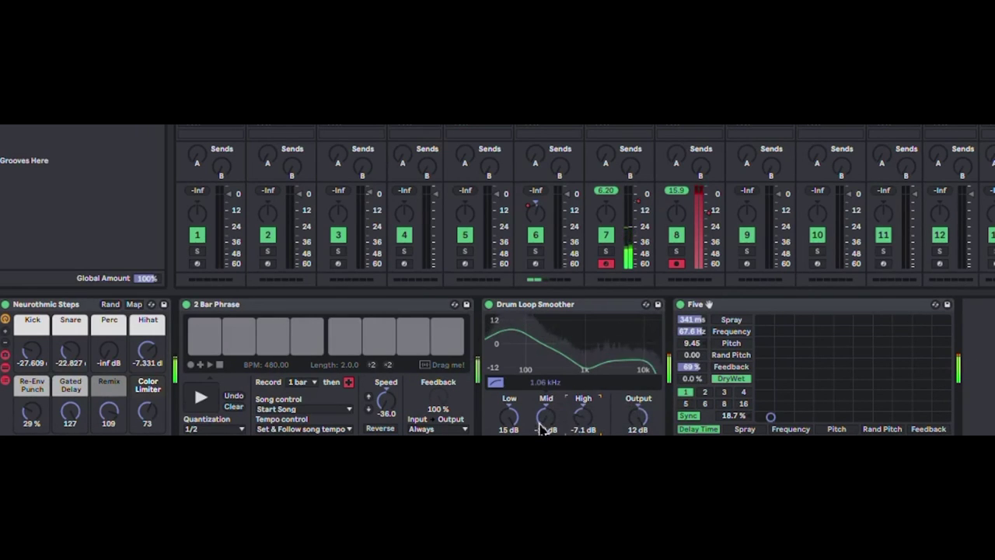
pyautogui.moveTo(545, 430); pyautogui.dragTo(544, 359)
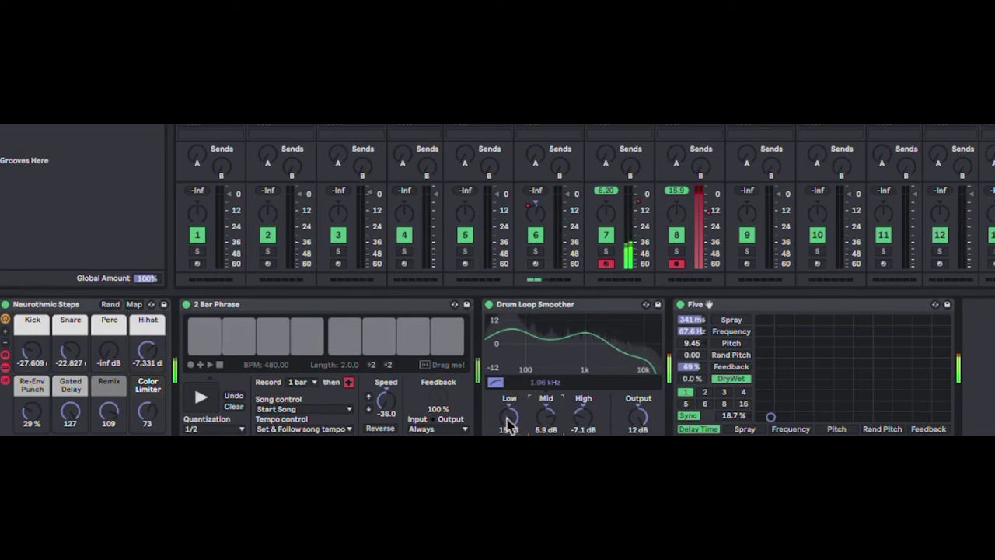
pyautogui.moveTo(509, 420); pyautogui.dragTo(509, 459)
# Raise the looper's Speed to 7.43, then play the 2 Bar Phrase looper briefly and stop it
pyautogui.moveTo(398, 412); pyautogui.dragTo(381, 344)
pyautogui.click(200, 397)
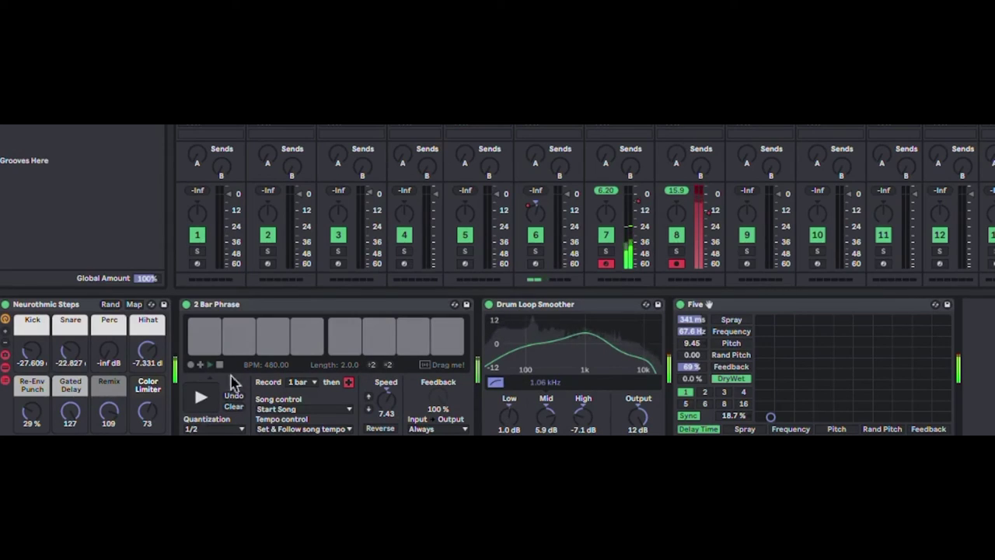
pyautogui.click(214, 358)
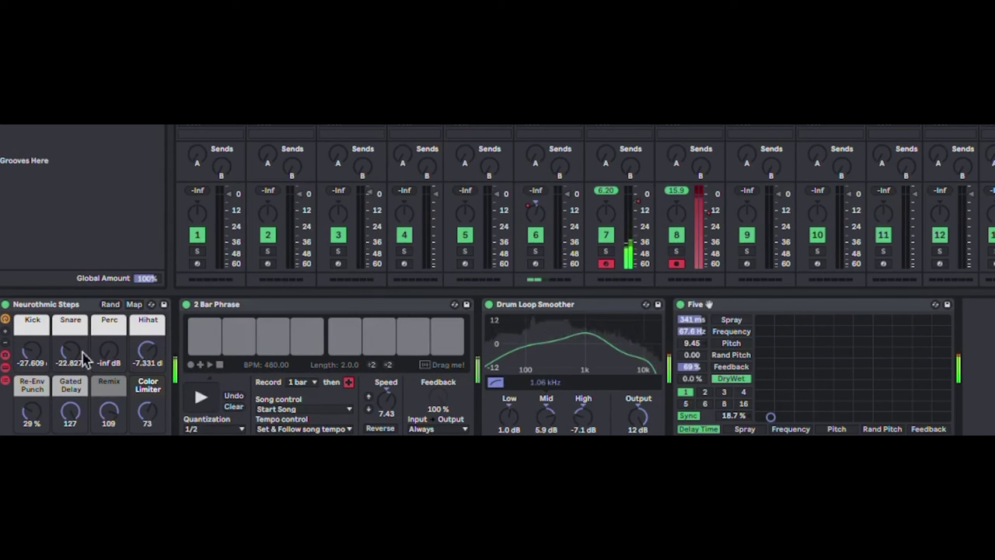
# Set the Perc macro to -22.827 dB, Snare to -inf dB, Gated Delay to 60 and Color Limiter to 89
pyautogui.moveTo(79, 351); pyautogui.dragTo(89, 323)
pyautogui.moveTo(110, 357); pyautogui.dragTo(70, 389)
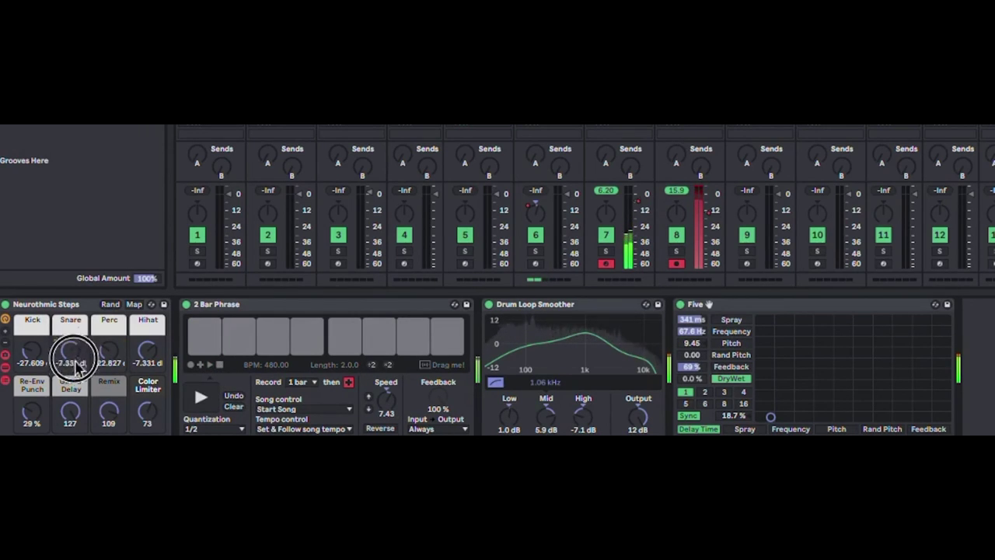
pyautogui.moveTo(78, 422); pyautogui.dragTo(122, 419)
# Raise the Kick macro to -4.157 dB, Re-Env Punch to 62 % and Snare to -15.269 dB
pyautogui.moveTo(33, 362); pyautogui.dragTo(49, 366)
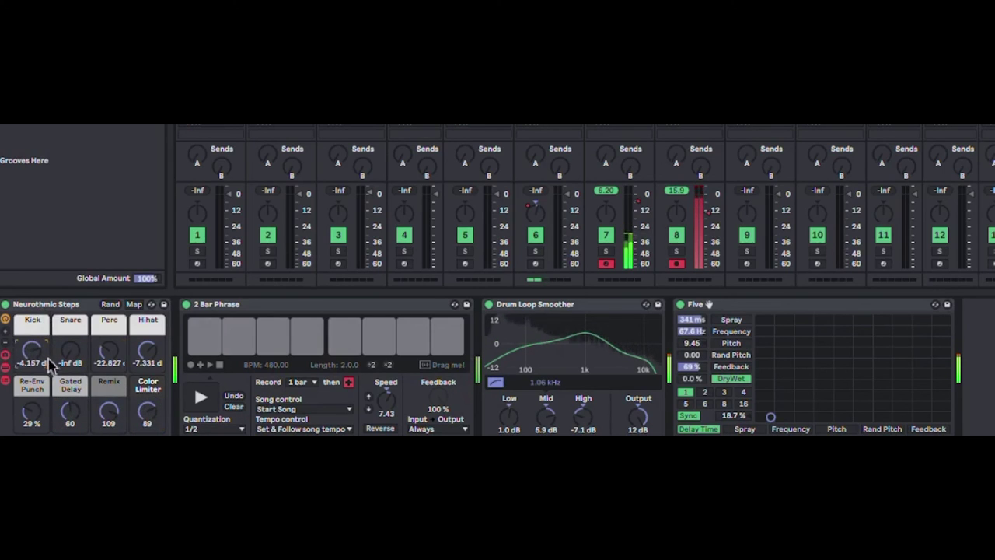
pyautogui.moveTo(39, 424); pyautogui.dragTo(43, 393)
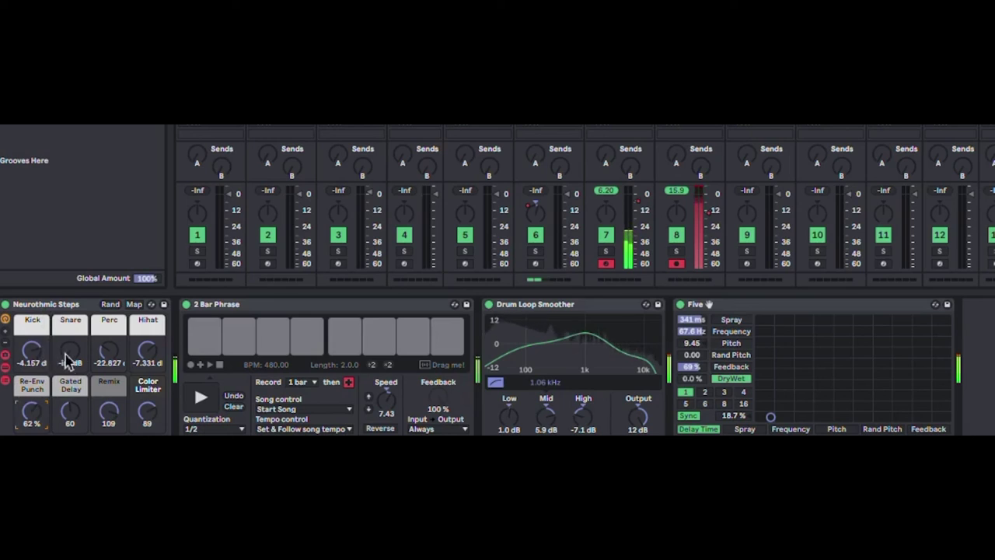
pyautogui.moveTo(67, 362); pyautogui.dragTo(80, 304)
# Lower the Five delay's Feedback to 0.8 % and sweep Delay Time against DryWet on the pad, ending at 4 and 0.0 %
pyautogui.moveTo(771, 417); pyautogui.dragTo(684, 432)
pyautogui.click(693, 430)
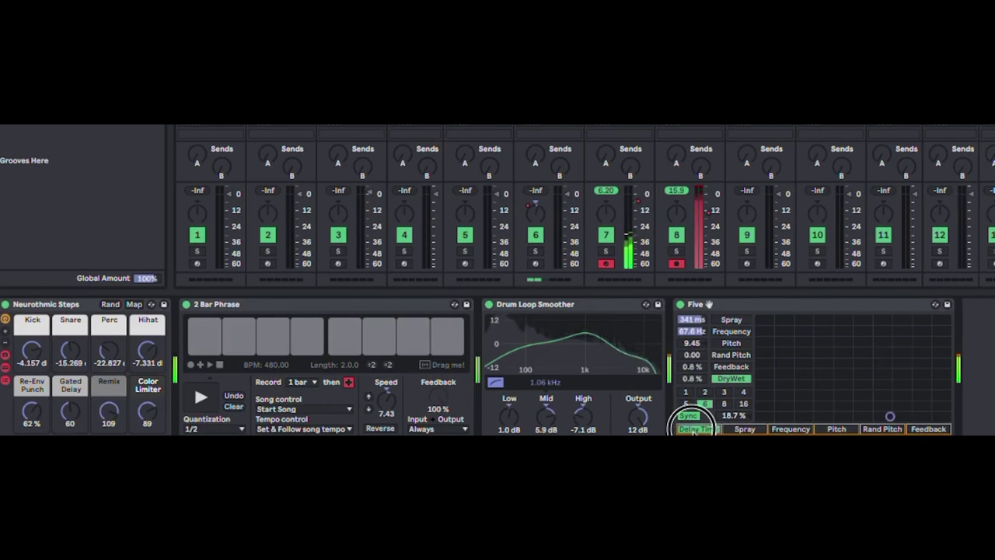
pyautogui.moveTo(813, 392); pyautogui.dragTo(748, 420)
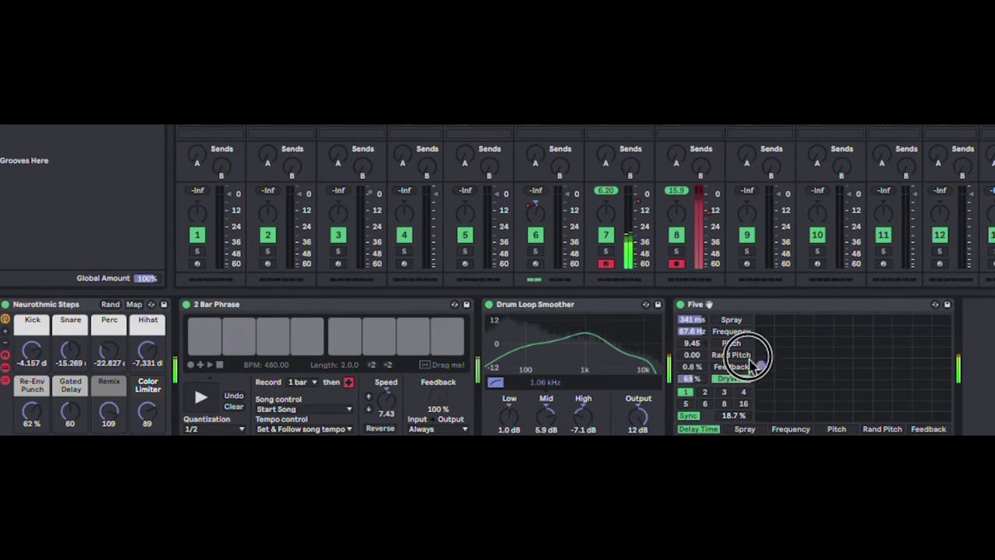
pyautogui.moveTo(833, 401); pyautogui.dragTo(867, 434)
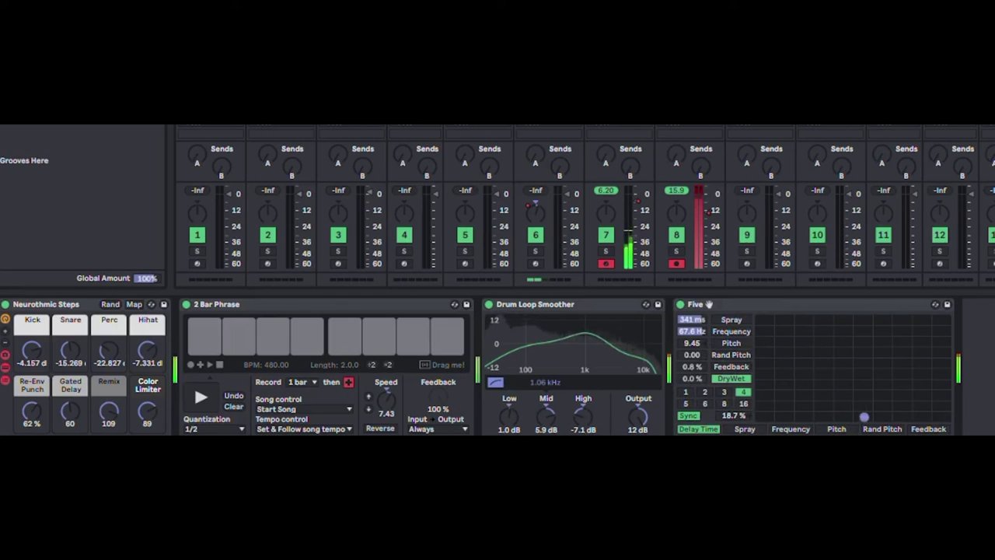